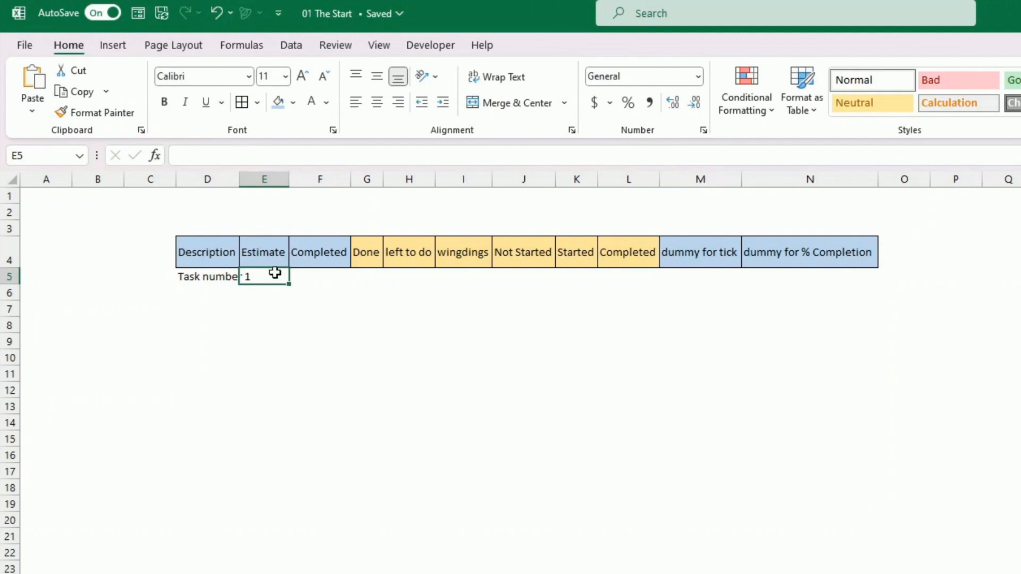
Widen the Description column to fit its text and enter an estimate of 10 for Task number 1 in E5.
double_click(239, 179)
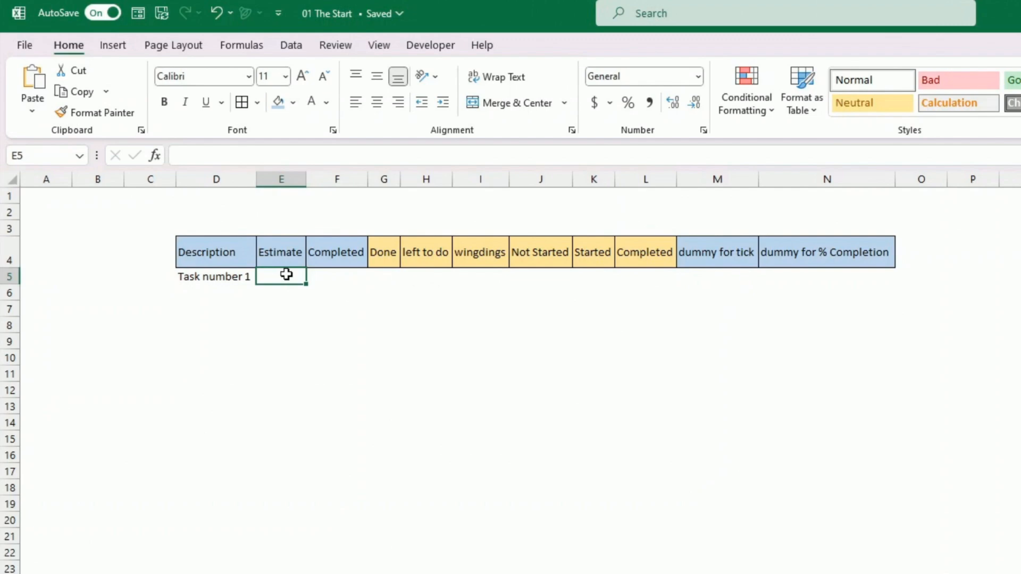
text(4)
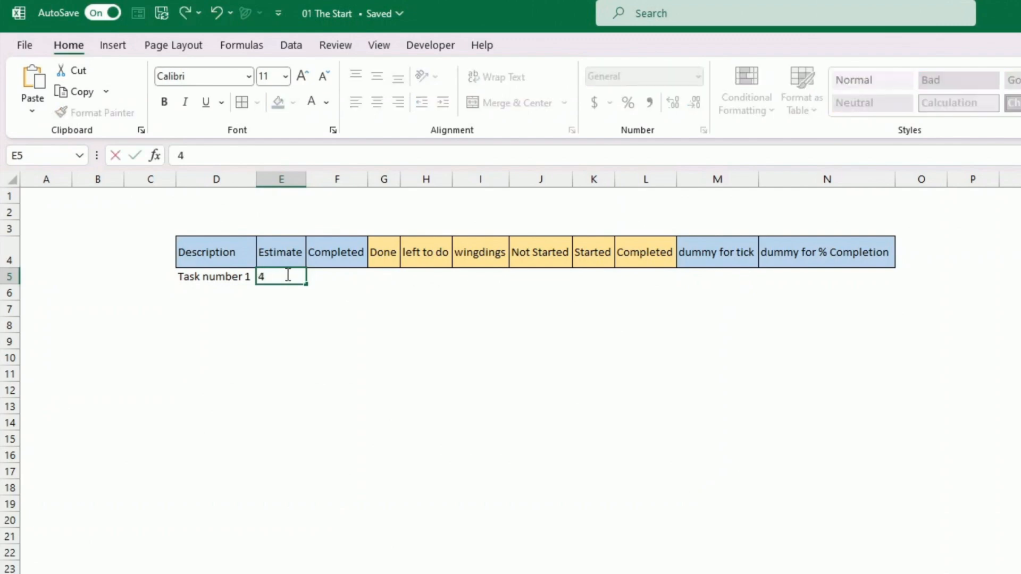
key(BackSpace)
text(10)
key(Return)
key(Up)
key(Right)
key(Left)
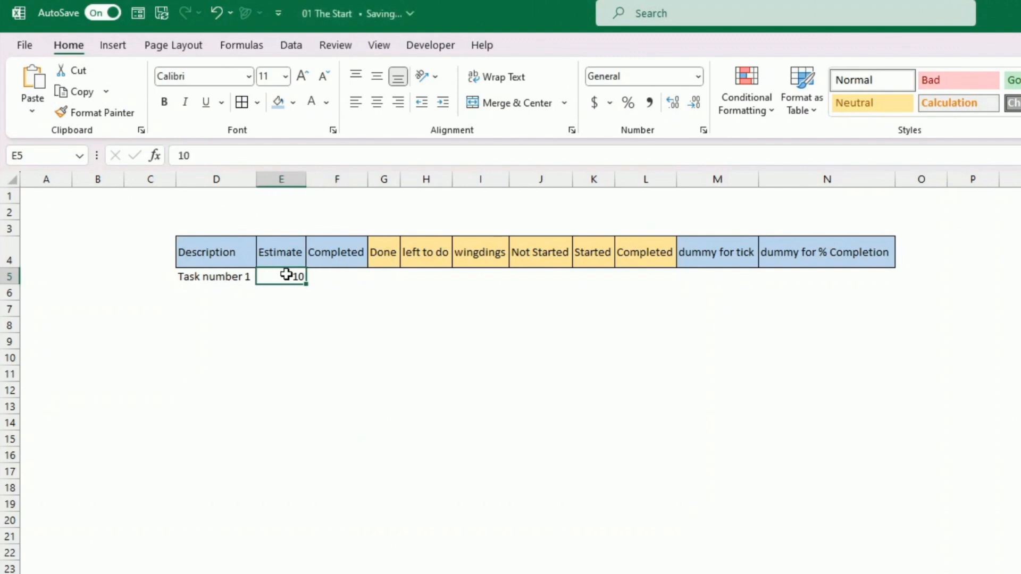
Enter 50% as the completion of Task number 1 in F5.
key(Right)
text(50)
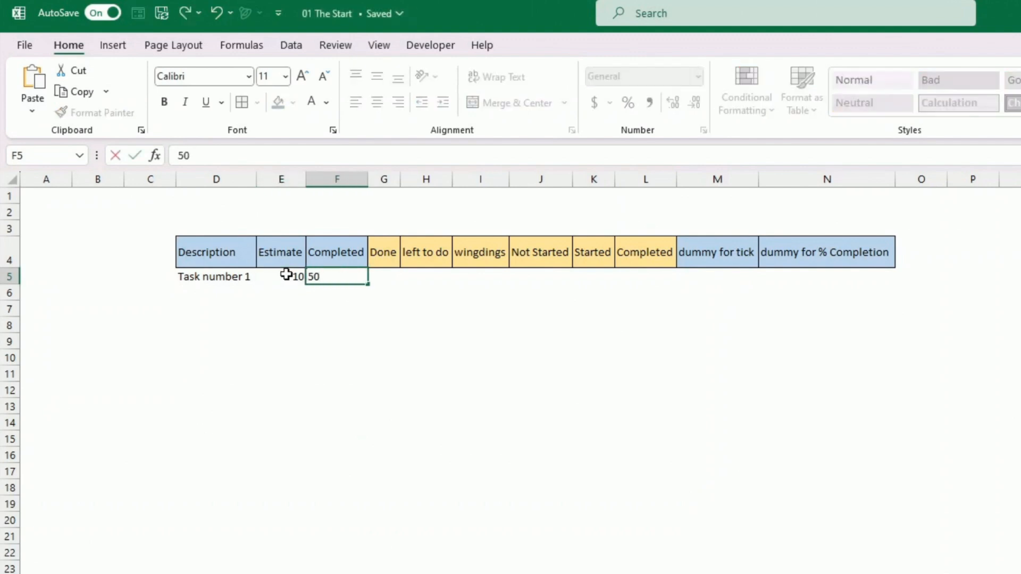
key(Return)
key(Up)
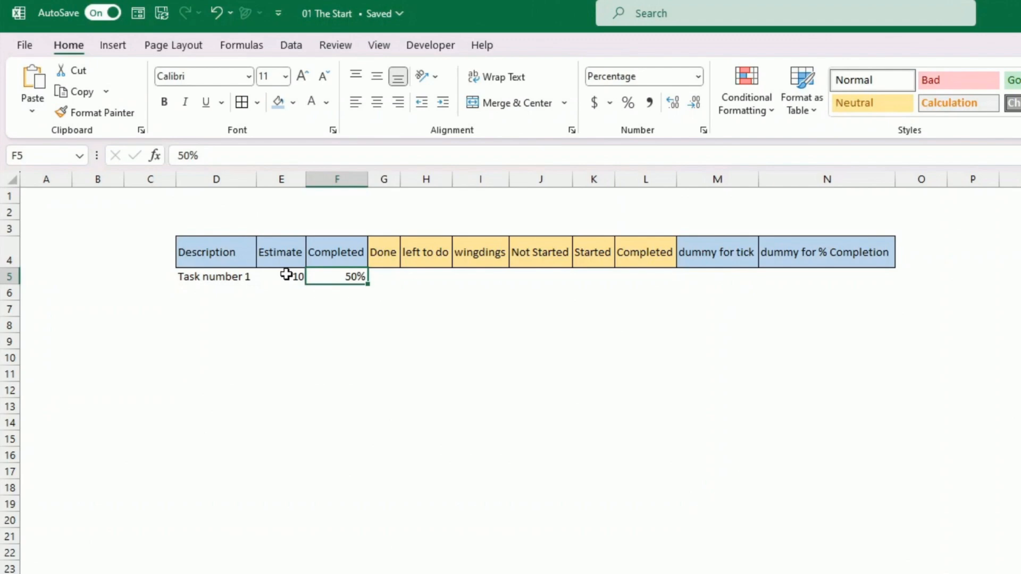
key(Right)
key(Right)
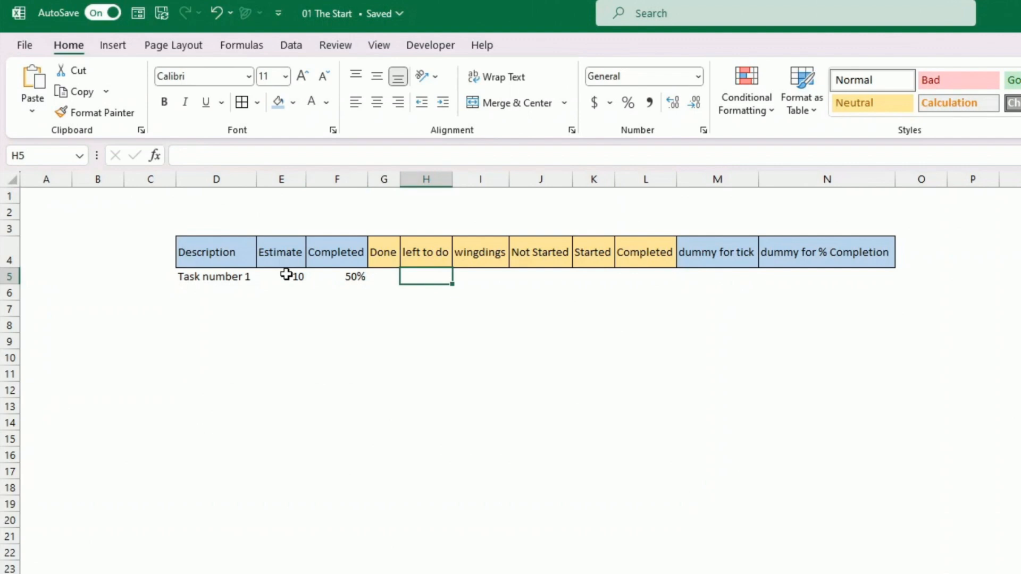
key(Left)
key(Left)
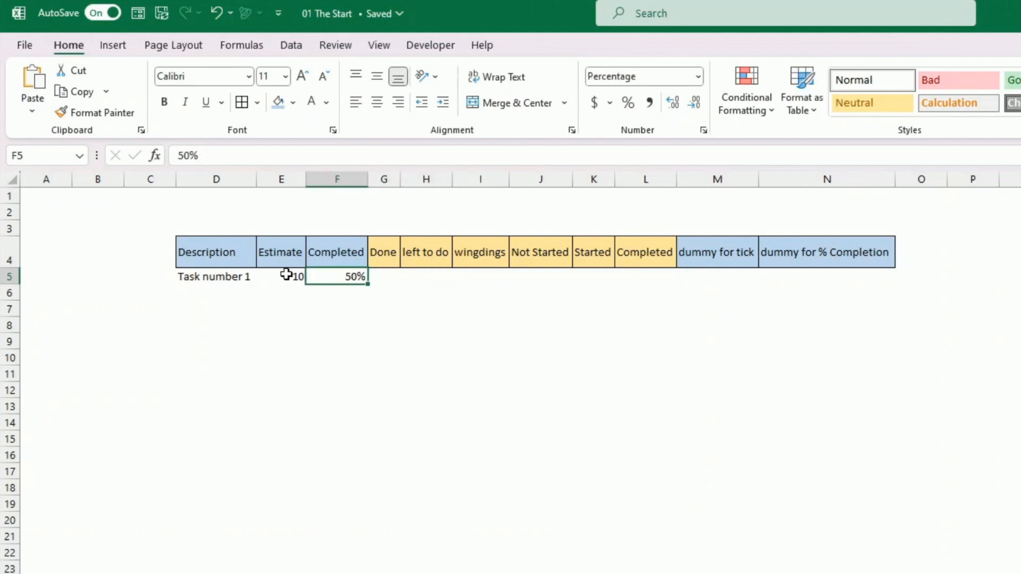
Calculate the Done value in G5 as estimate times completion with the formula =E5*F5.
key(Right)
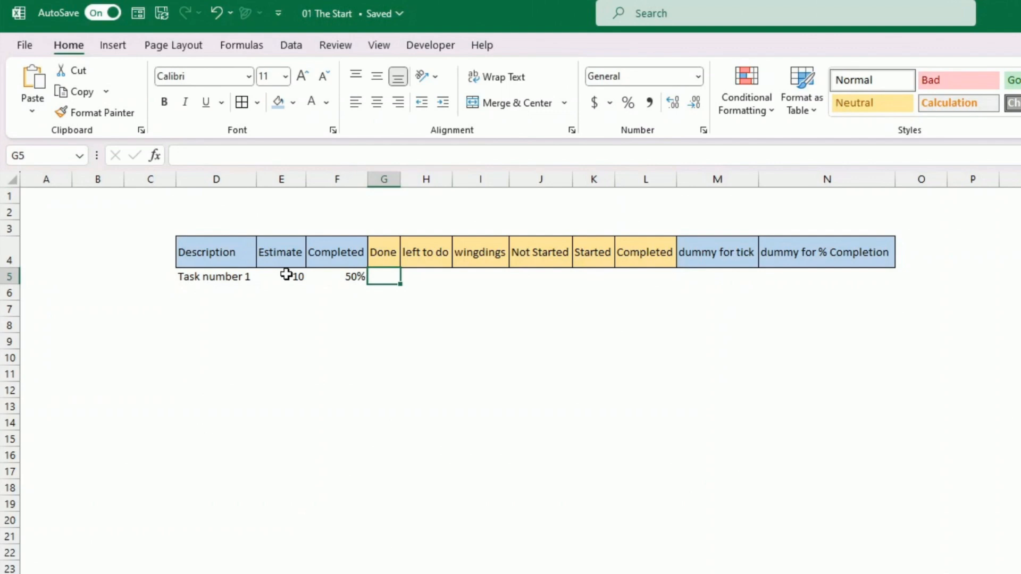
text(=)
key(Left)
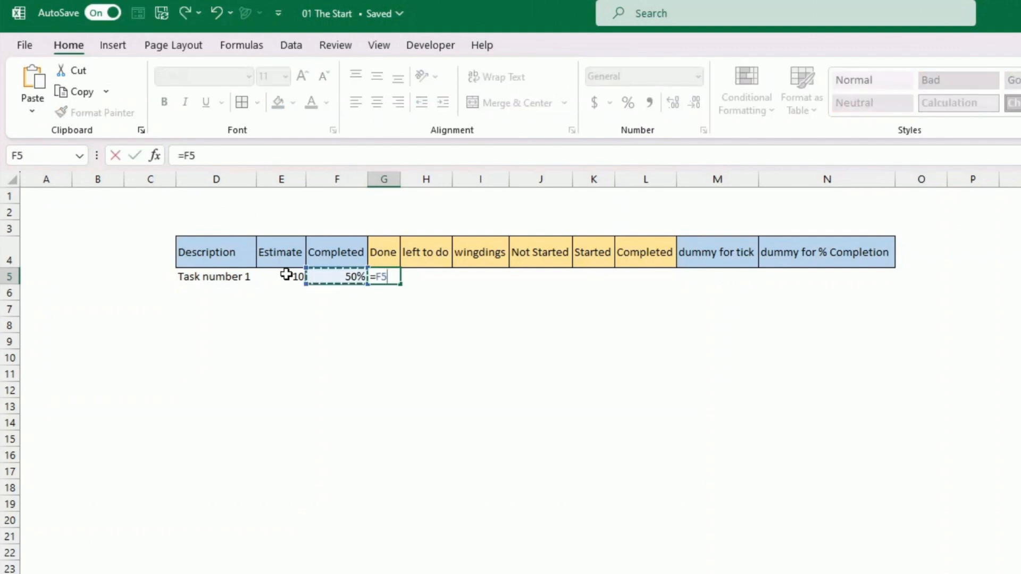
key(Left)
text(*)
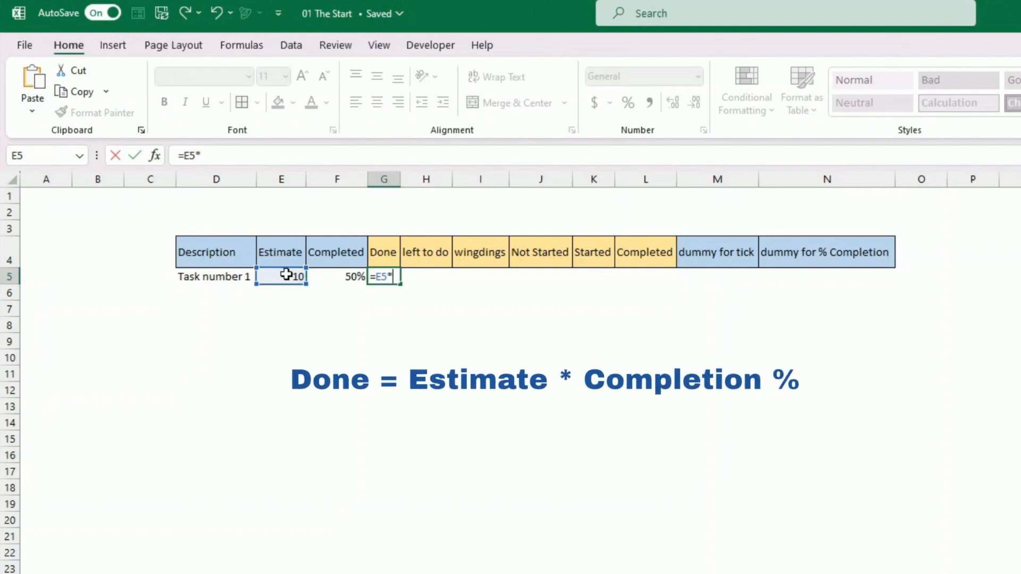
key(Left)
key(Return)
key(Up)
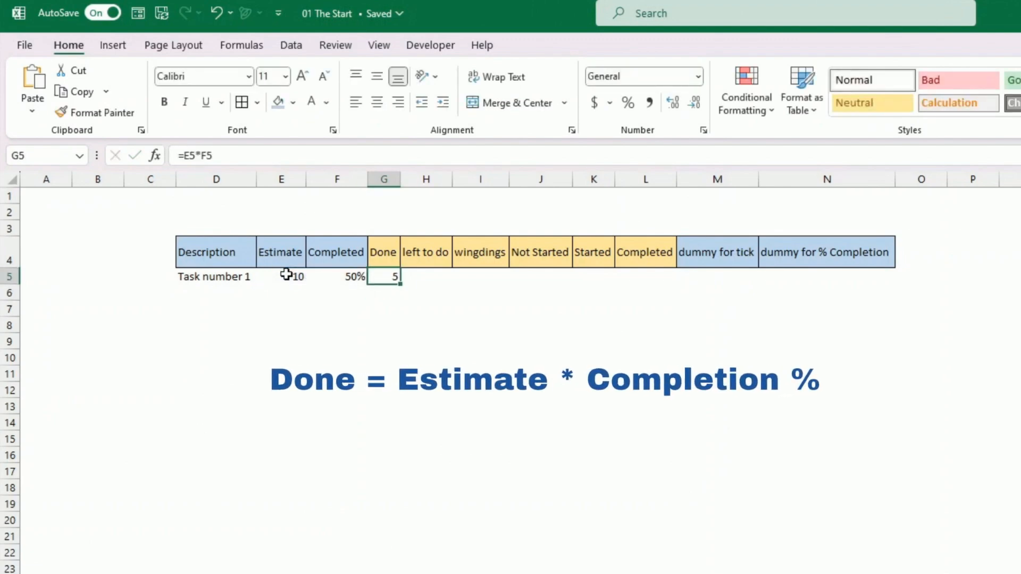
Calculate the left to do value in H5 as estimate minus done with the formula =E5-G5.
click(409, 278)
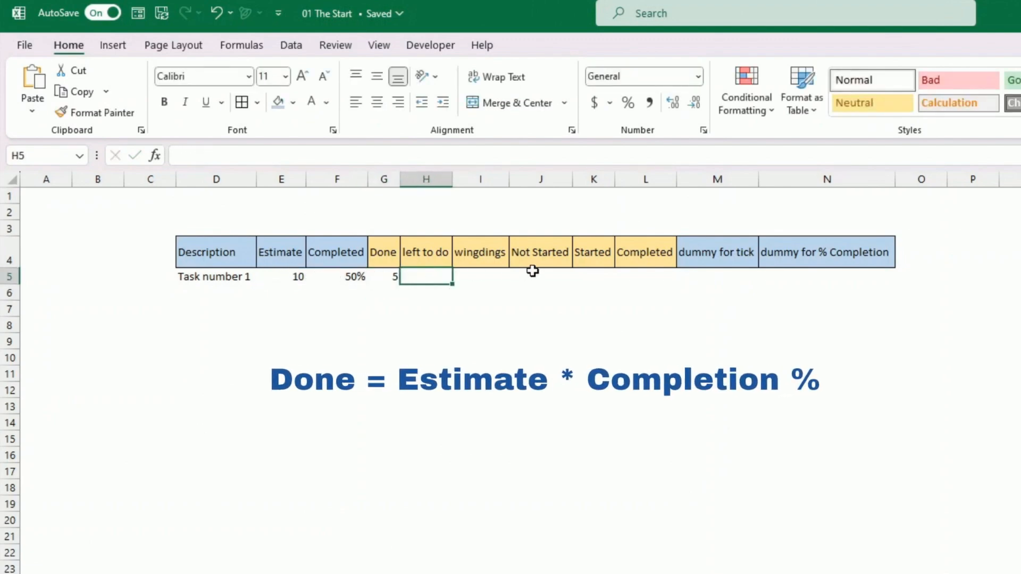
text(=)
key(Left)
key(Left)
key(Left)
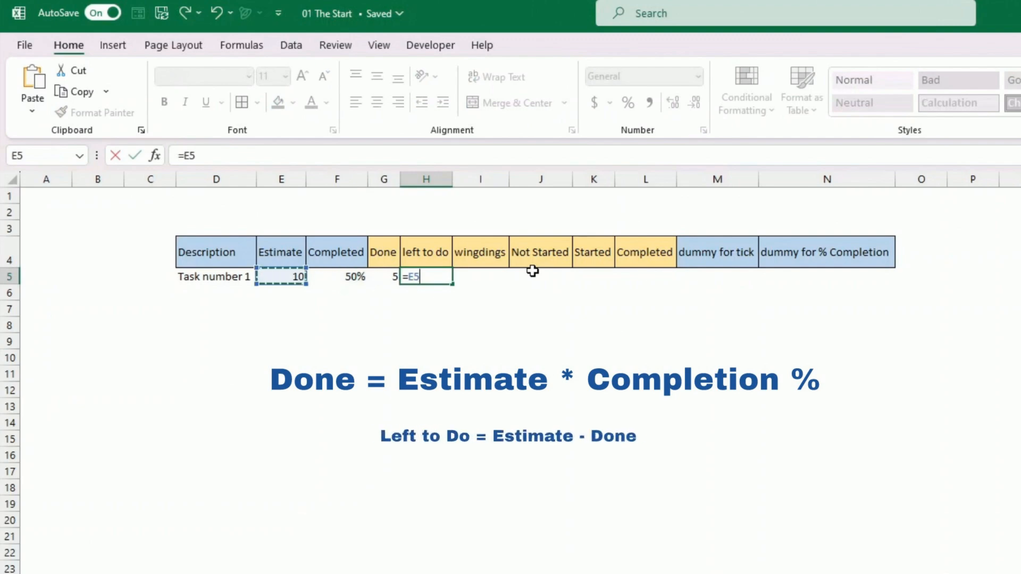
text(-)
key(Left)
key(Return)
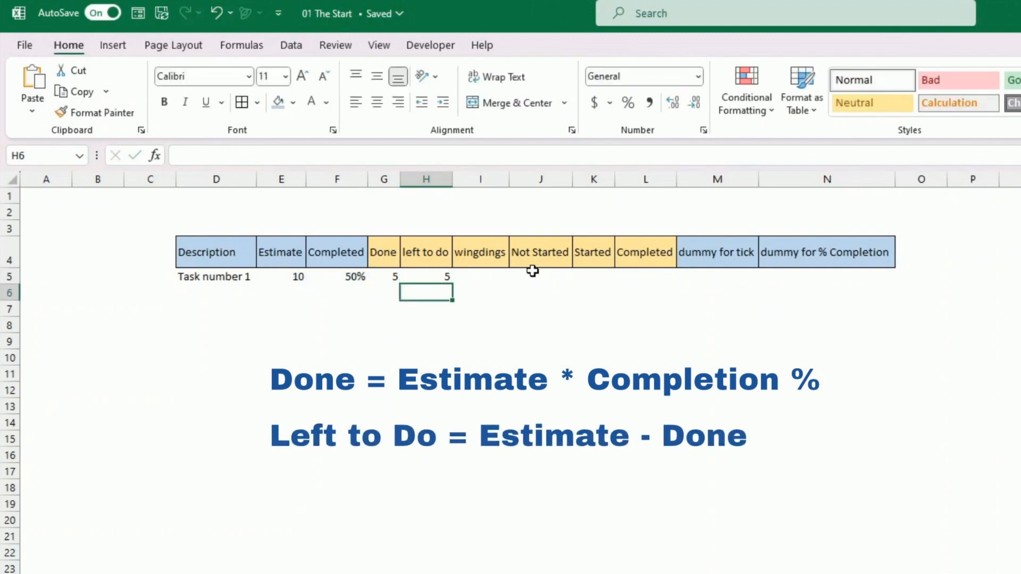
key(Up)
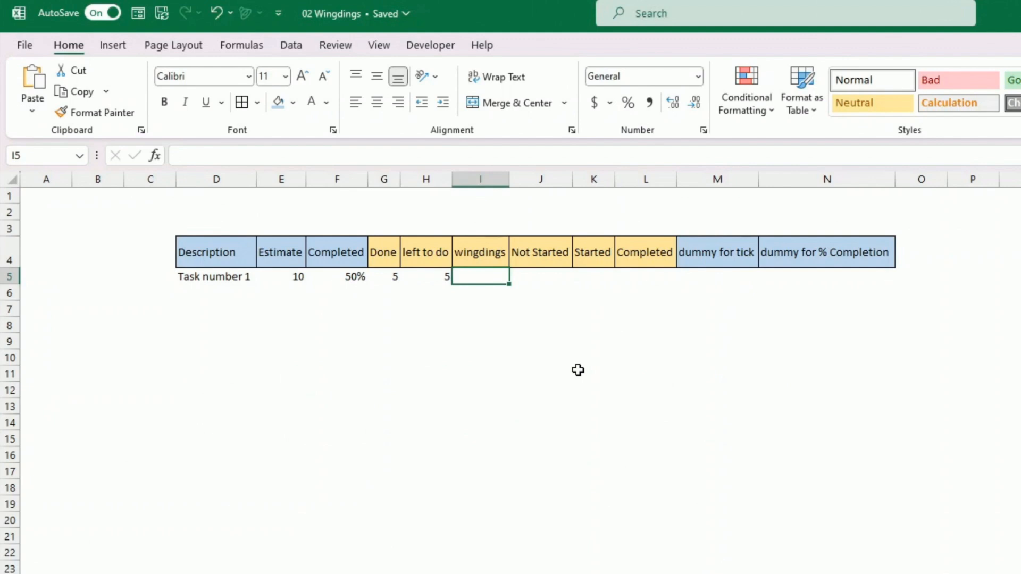
Enter the formula =IF(F5=1,"","") in the wingdings cell I5, testing for full completion.
text(=)
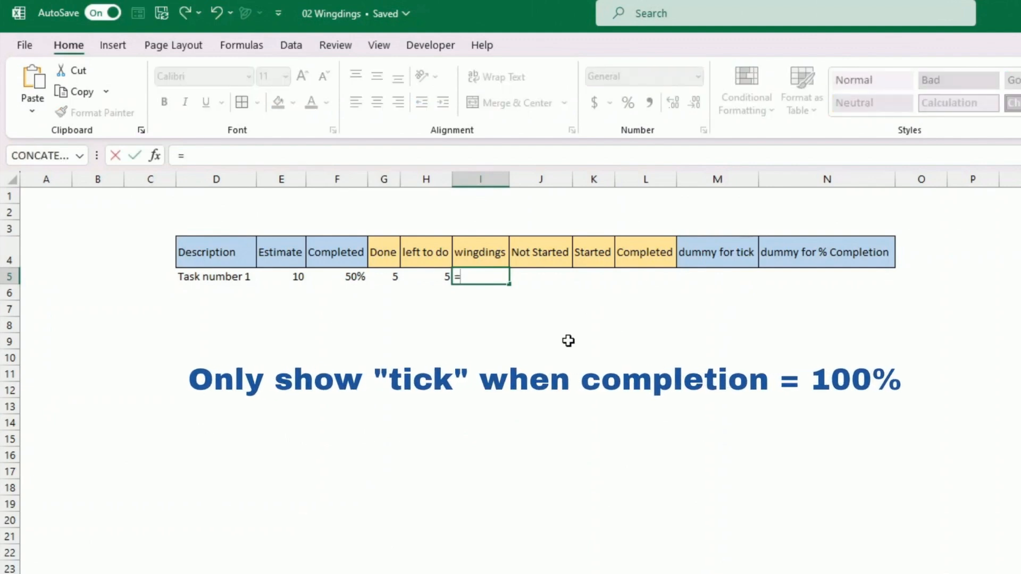
text(if()
key(Left)
key(Left)
key(Left)
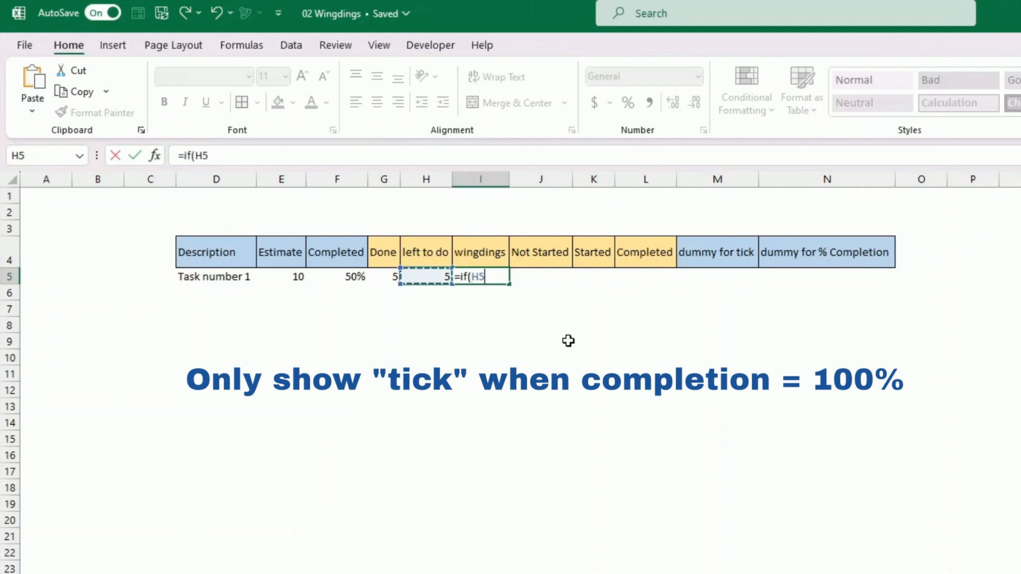
text(=1)
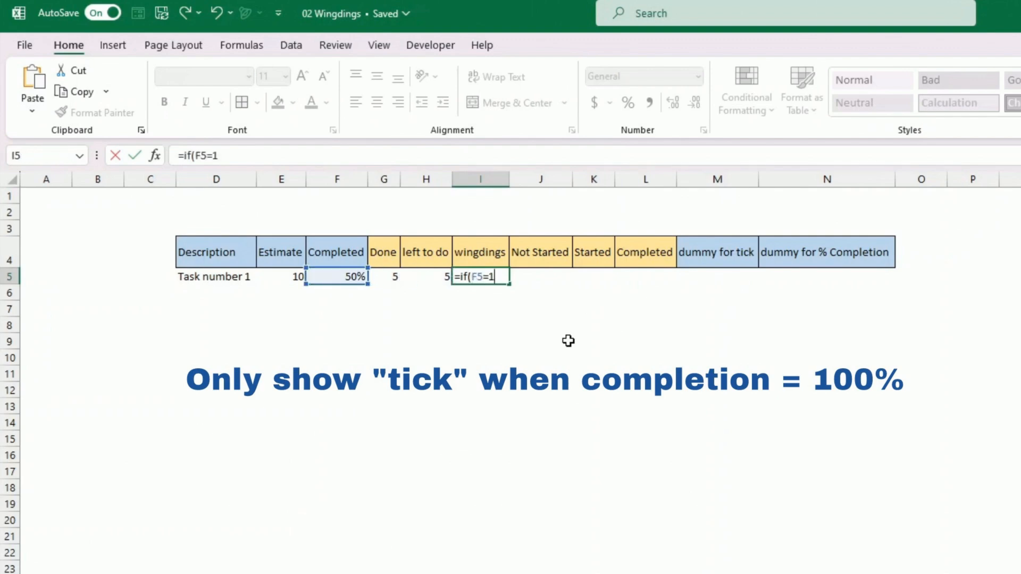
text(,"",""))
key(Return)
key(Up)
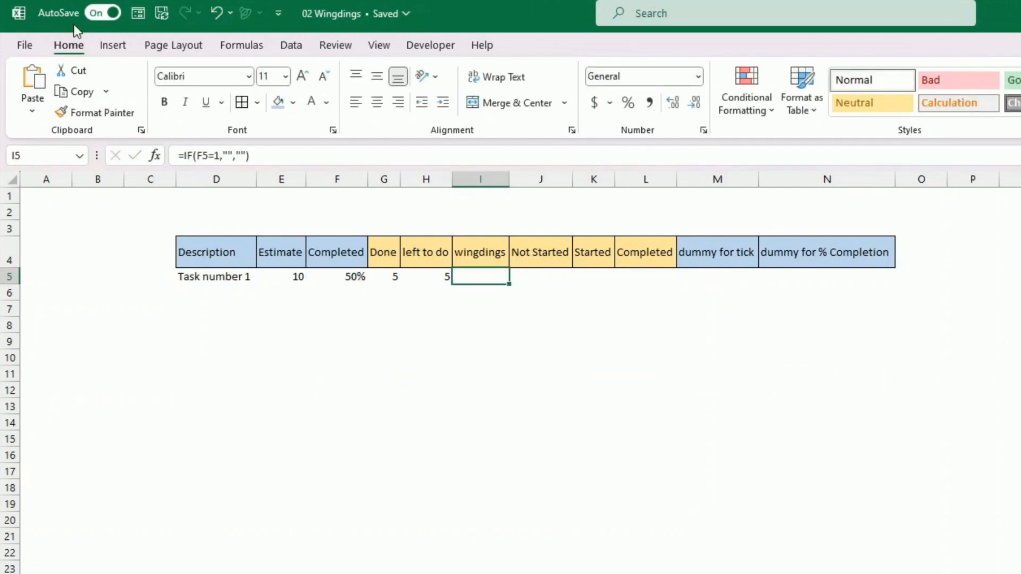
Insert the Wingdings tick symbol as the true result in I5, making the formula =IF(F5=1,"ü","").
click(113, 45)
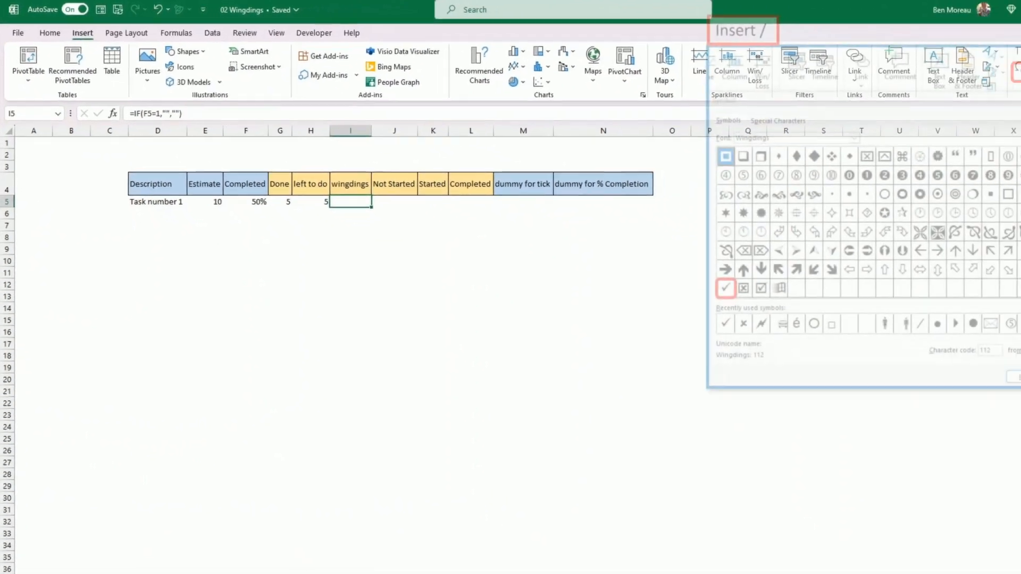
click(936, 63)
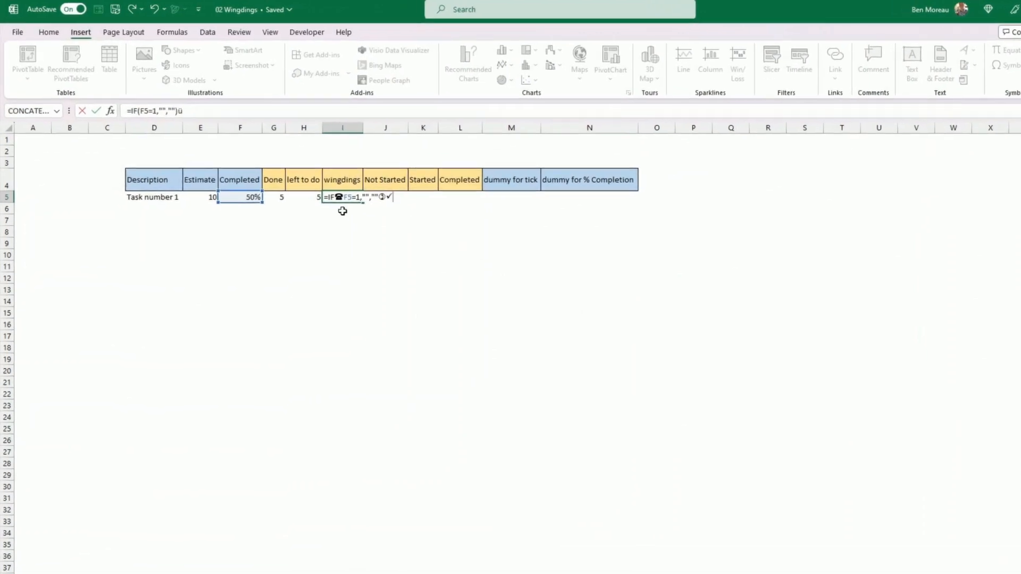
click(176, 105)
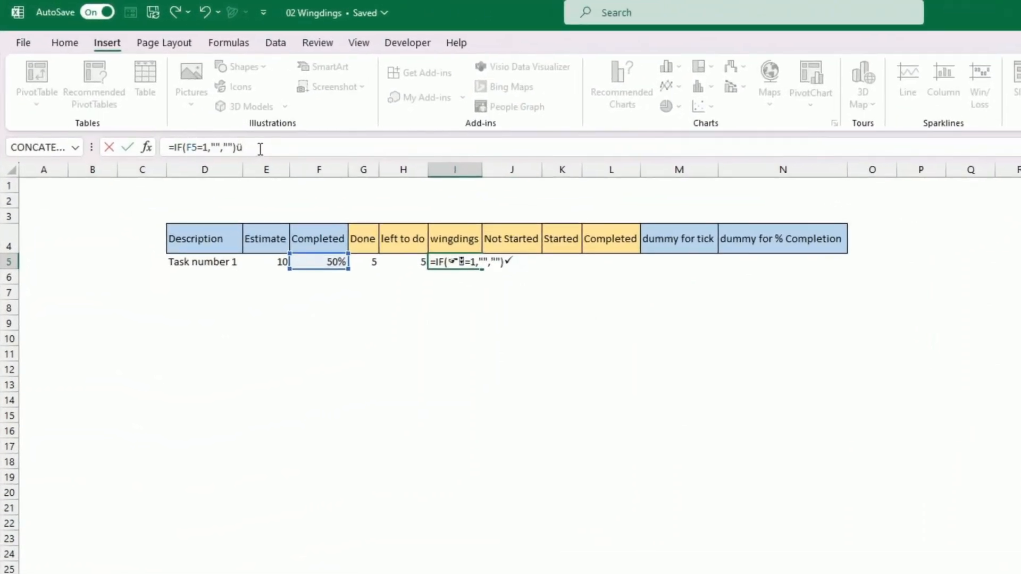
key(BackSpace)
click(221, 145)
text(ü)
key(Return)
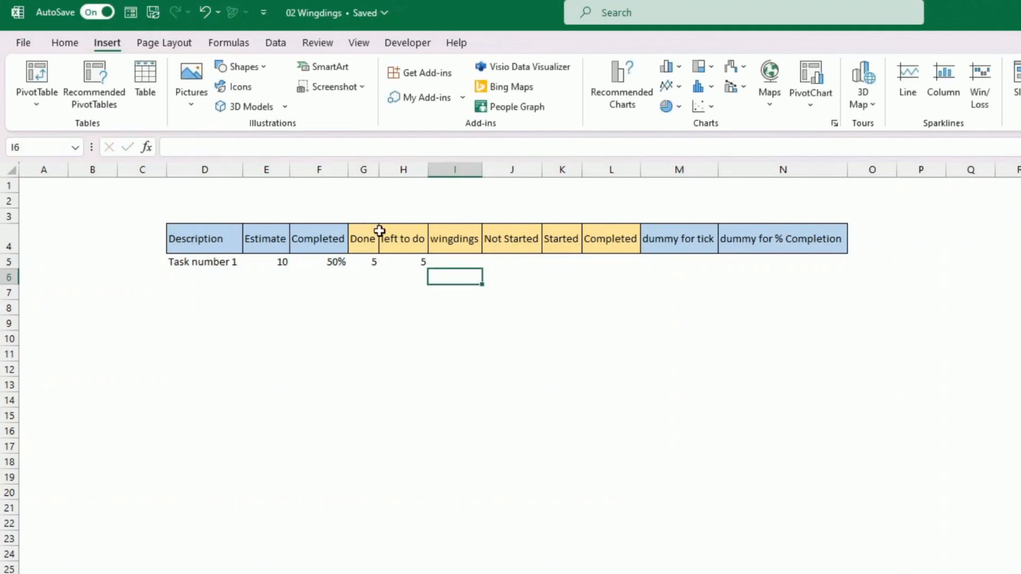
click(450, 261)
double_click(450, 262)
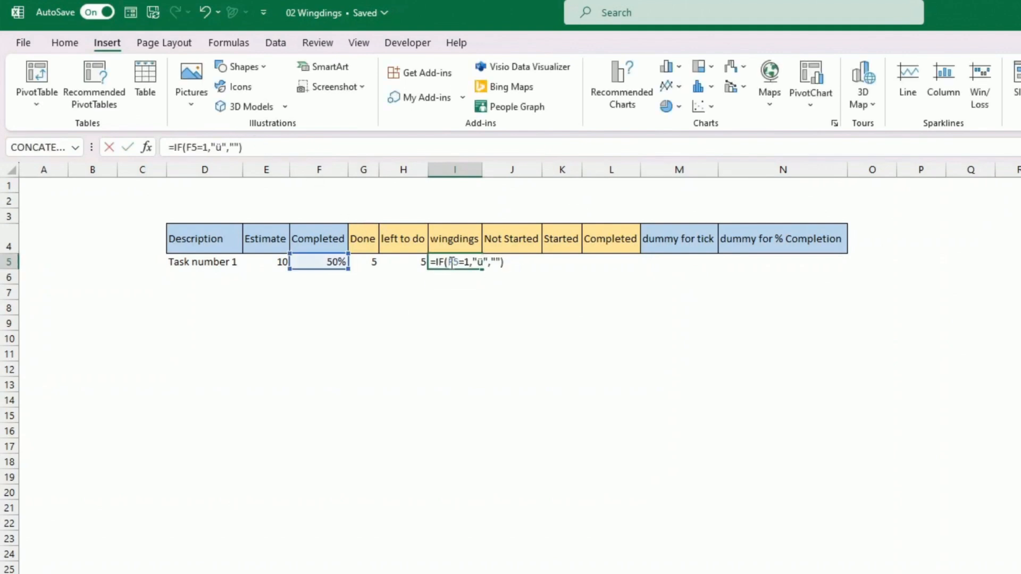
key(Return)
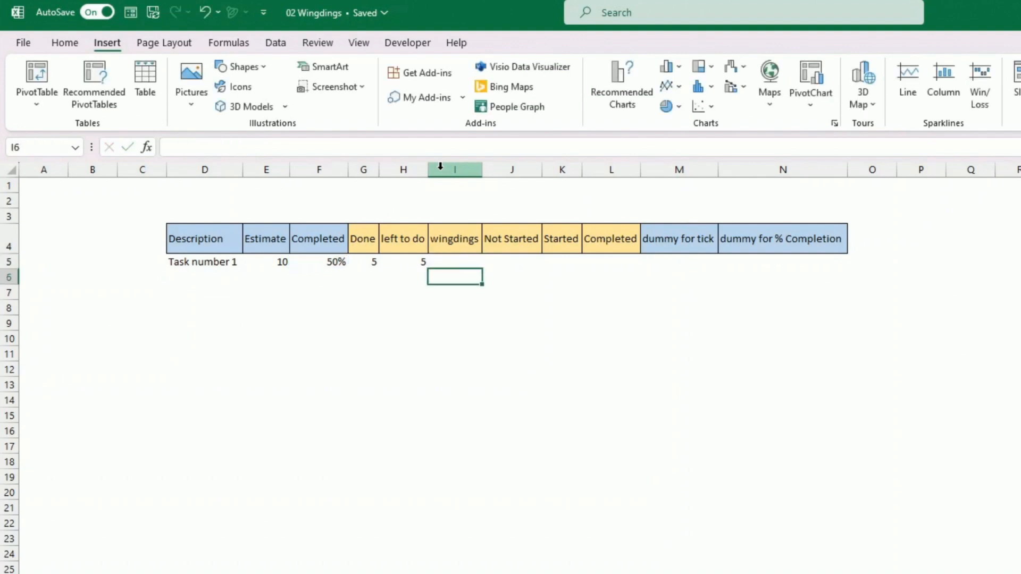
Set the completion of Task number 1 in F5 to 100%.
key(Up)
key(Left)
key(Left)
key(Left)
text(100)
key(Return)
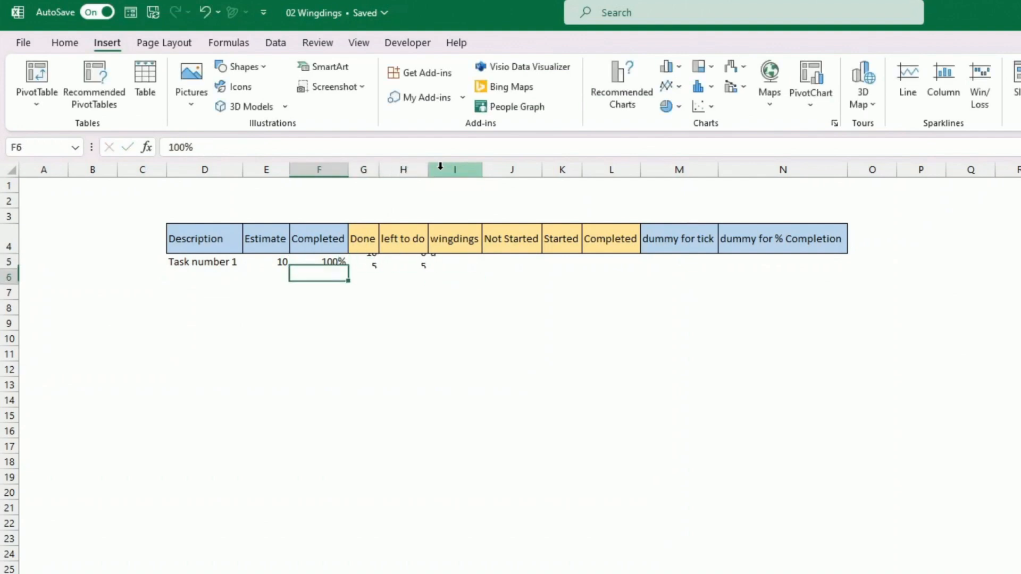
Change the font of the wingdings column cells I5:I15 to Wingdings.
key(Up)
key(Right)
key(Right)
key(Right)
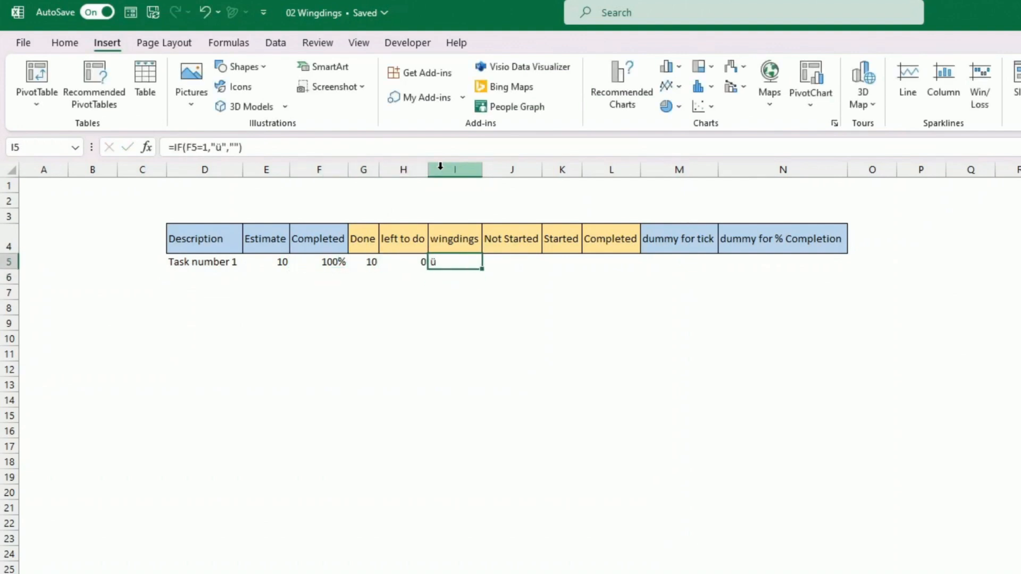
drag(451, 265, 445, 422)
click(67, 47)
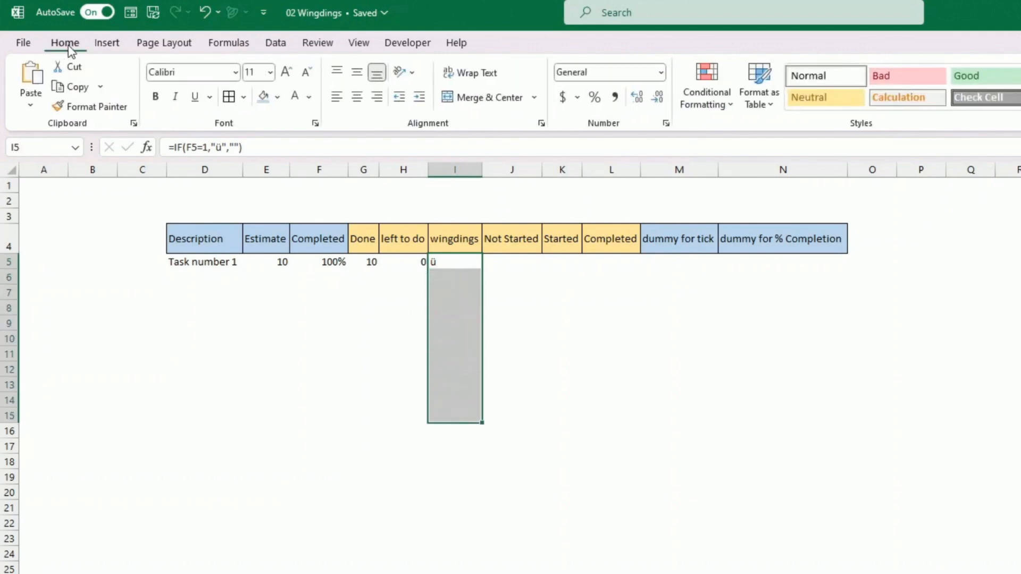
click(235, 74)
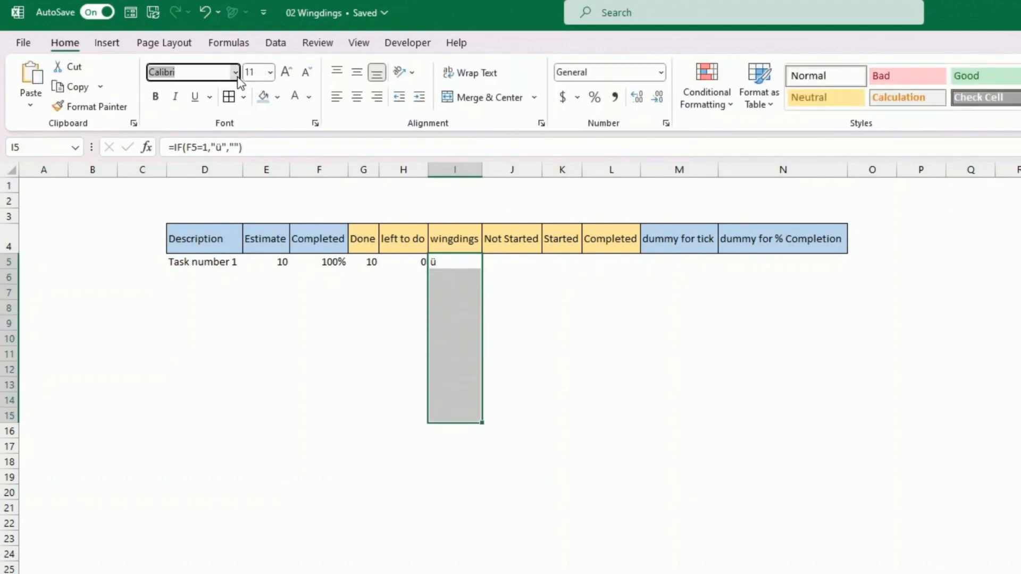
text(wingdings)
key(Return)
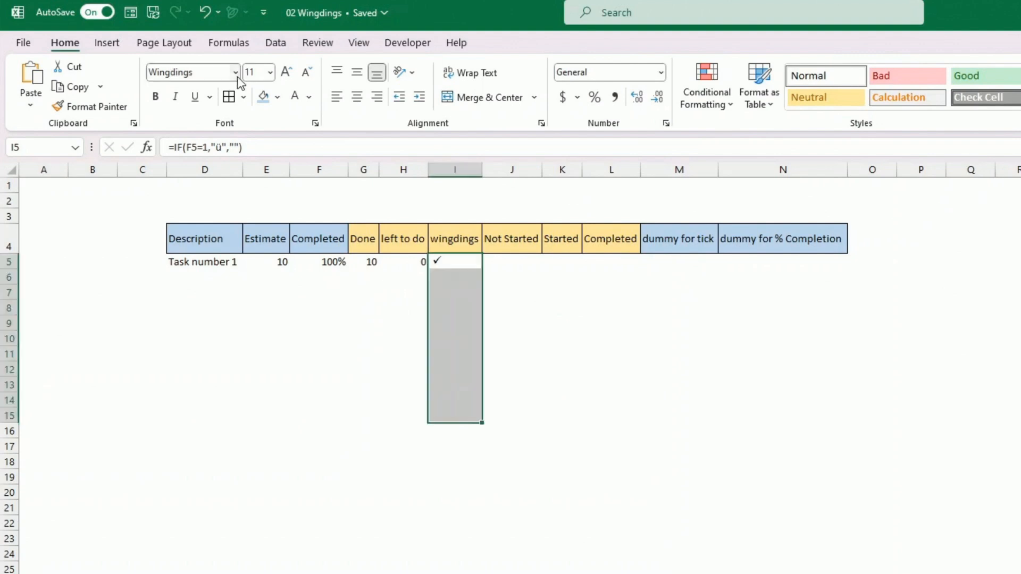
click(461, 262)
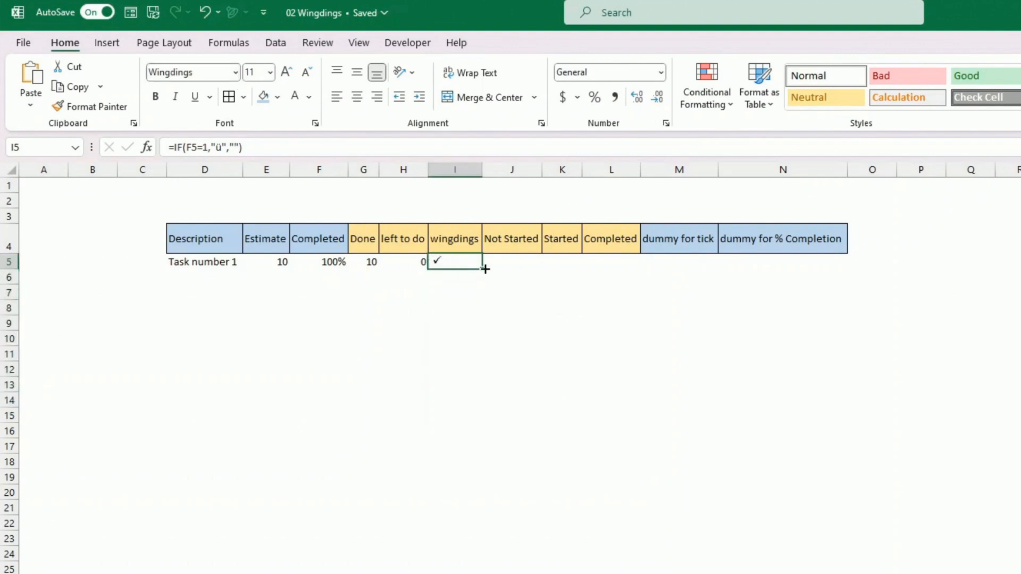
Enter the formula =IF(F5=0,1,0) in the Not Started cell J5.
click(511, 259)
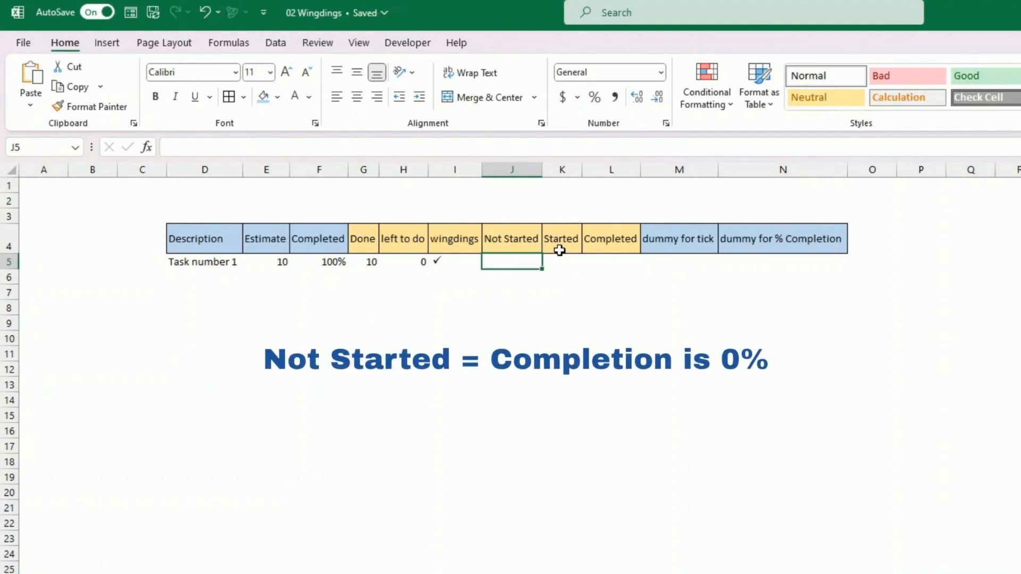
text(=if()
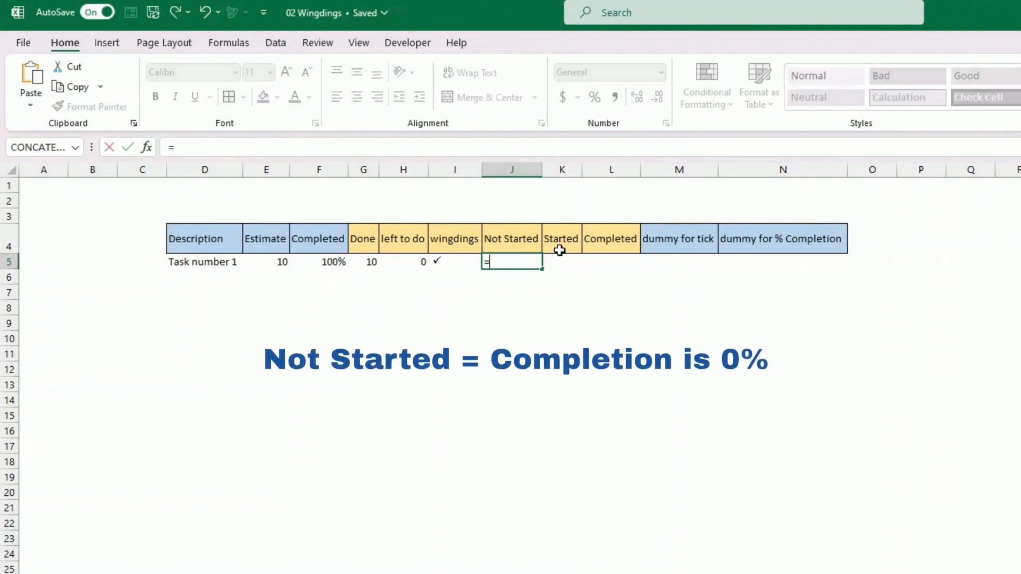
key(Left)
key(Left)
key(Left)
key(Left)
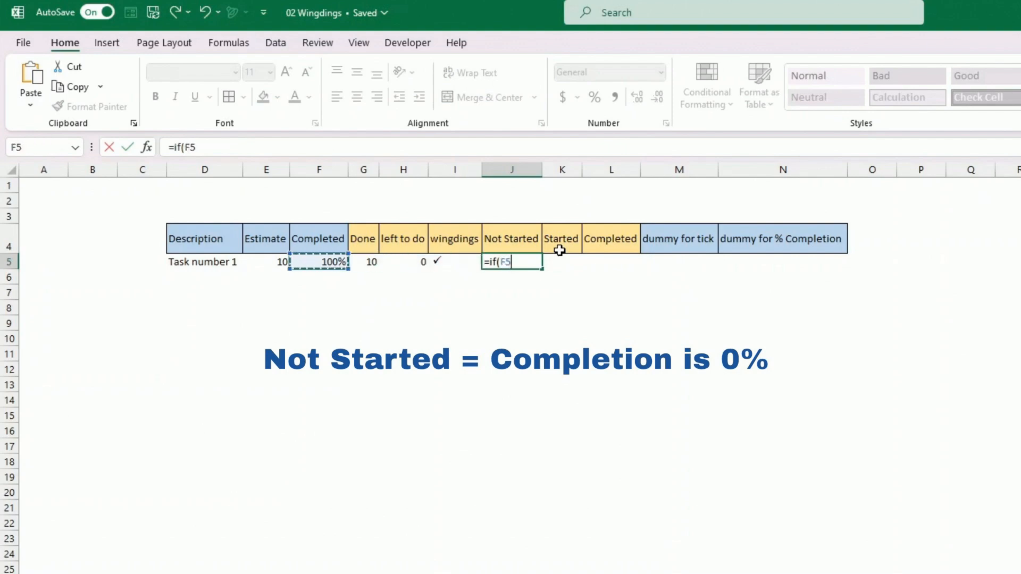
text(=0)
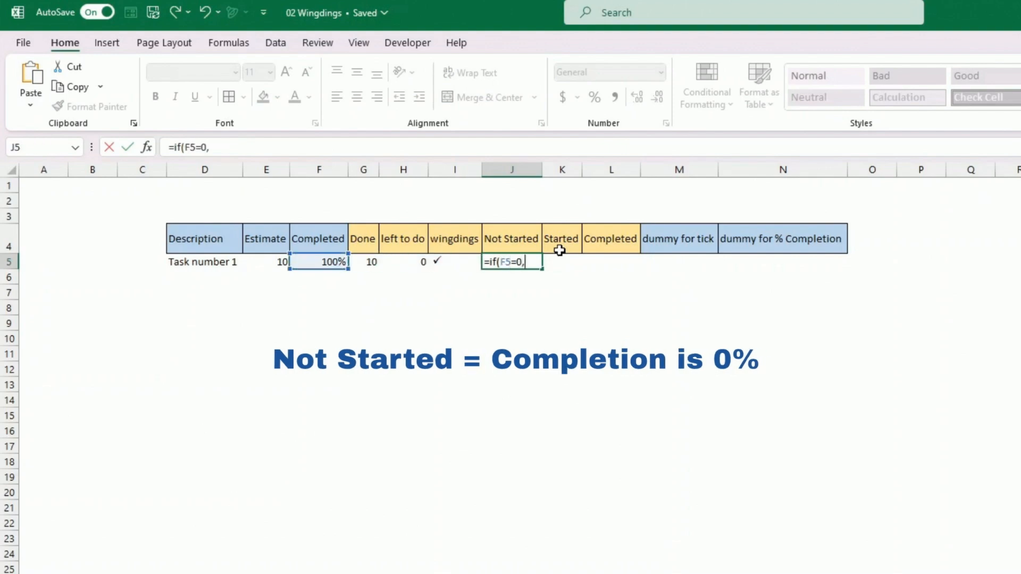
text(,1)
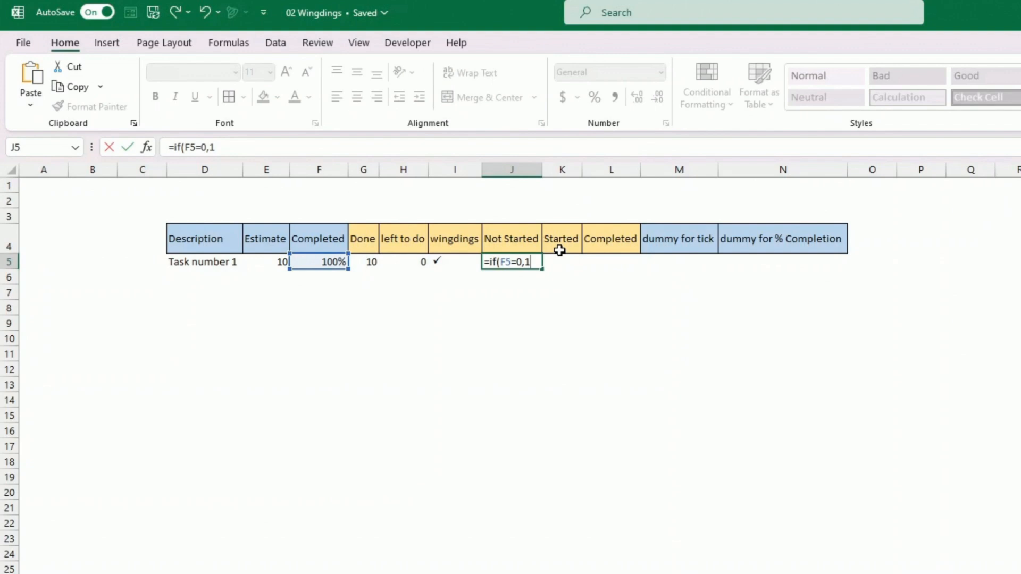
text(,0)
key(Return)
Enter the formula =IF(AND(F5>0,F5<1),1,0) in the Started cell K5.
key(Up)
key(Right)
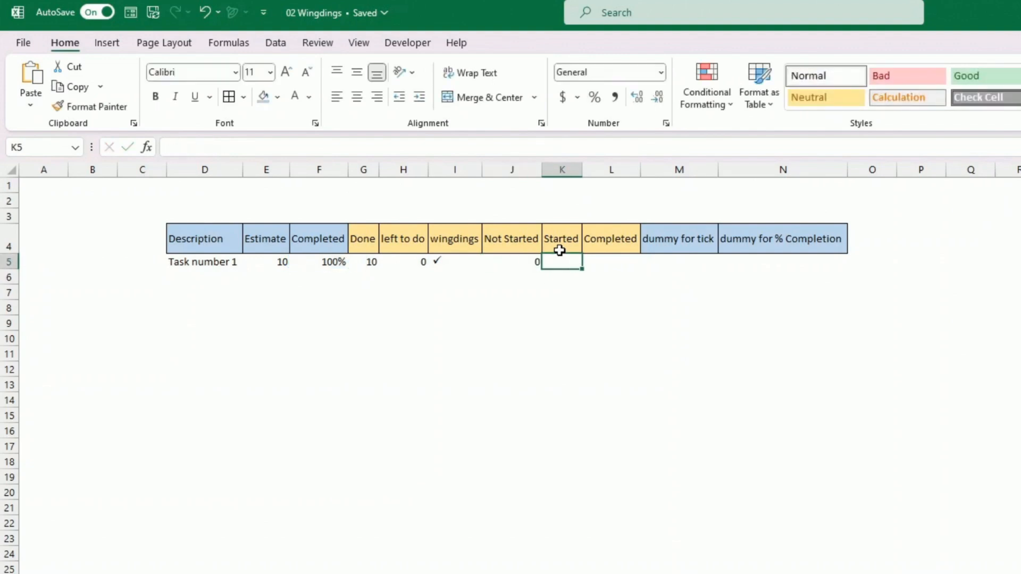
text(=if(AND(F5>0)
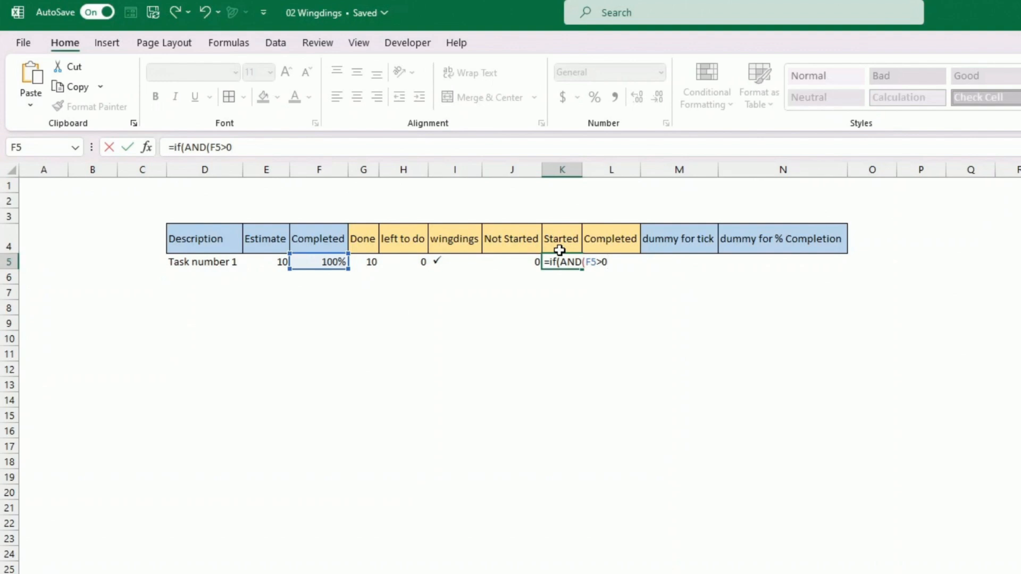
text(,)
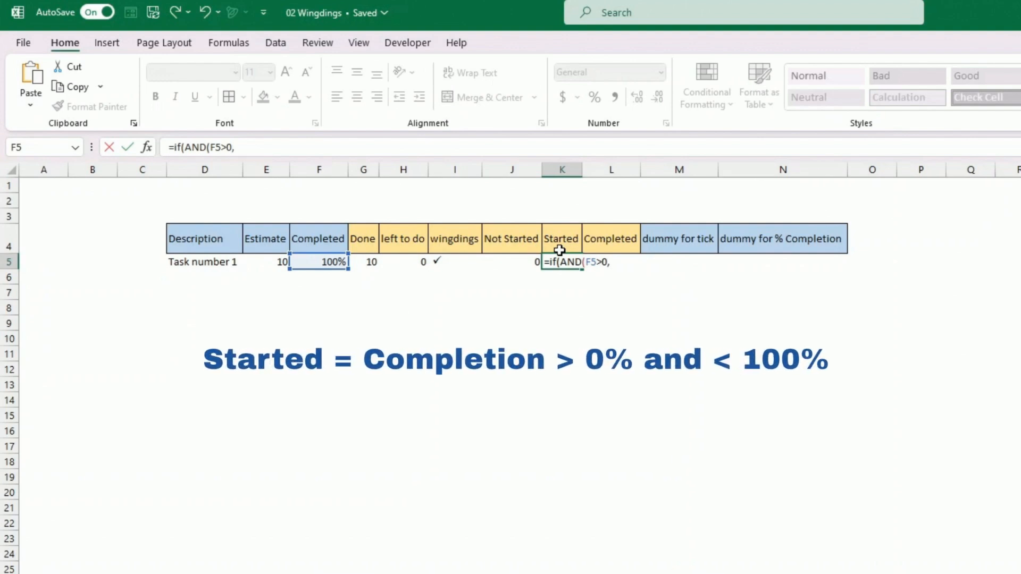
text(F5<)
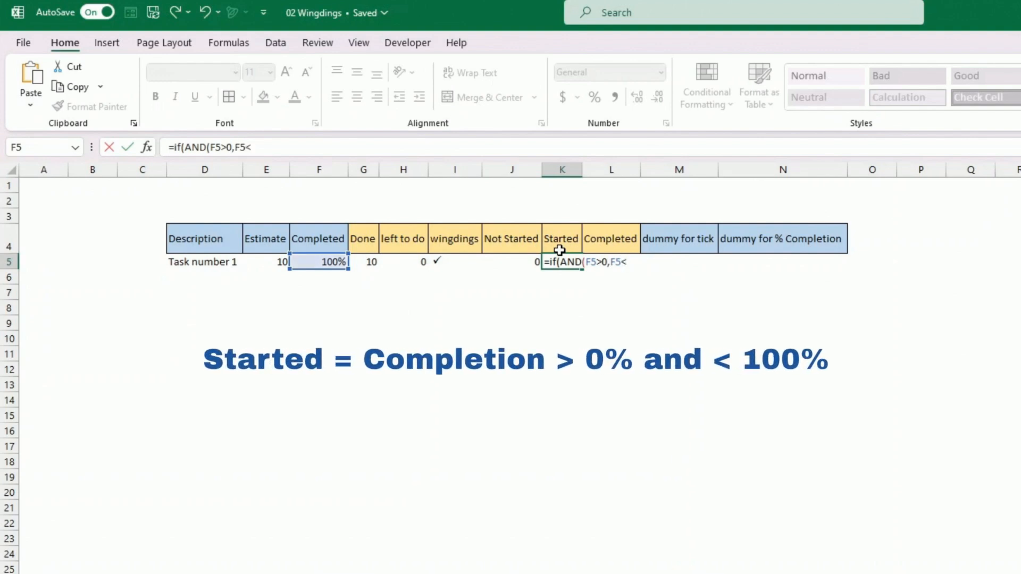
text(1),1,0))
key(Return)
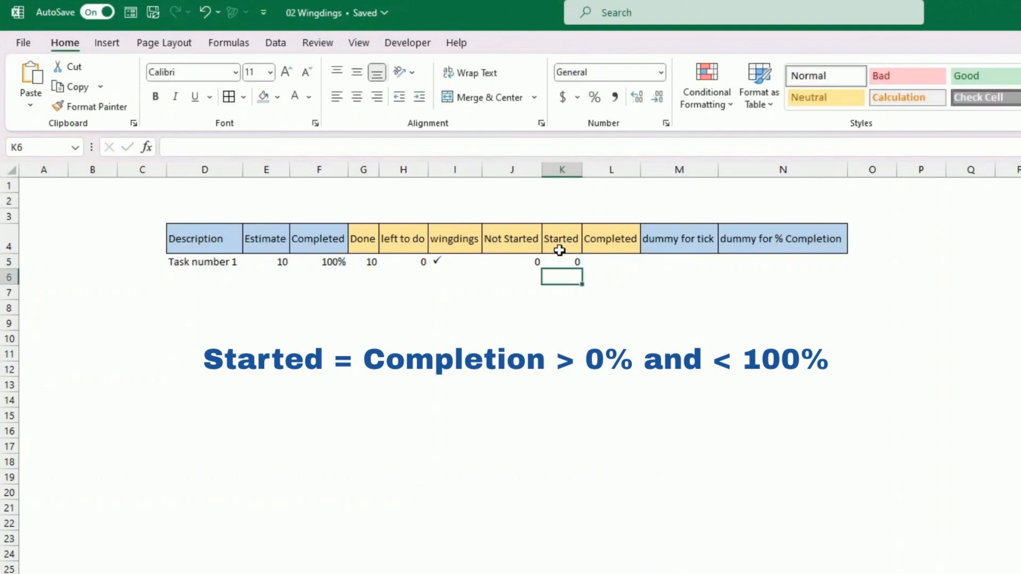
key(Up)
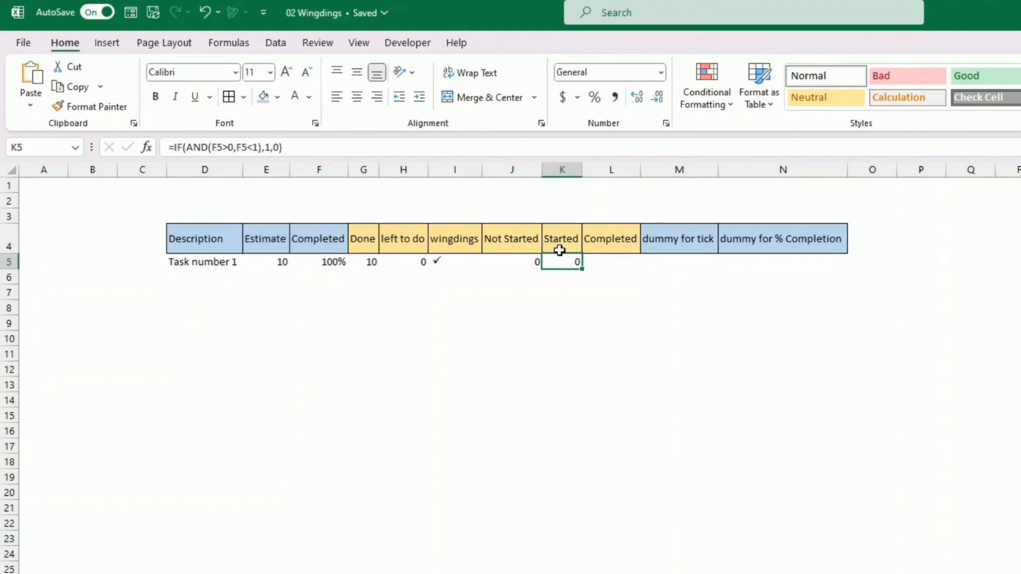
key(ctrl+c)
key(Right)
key(ctrl+v)
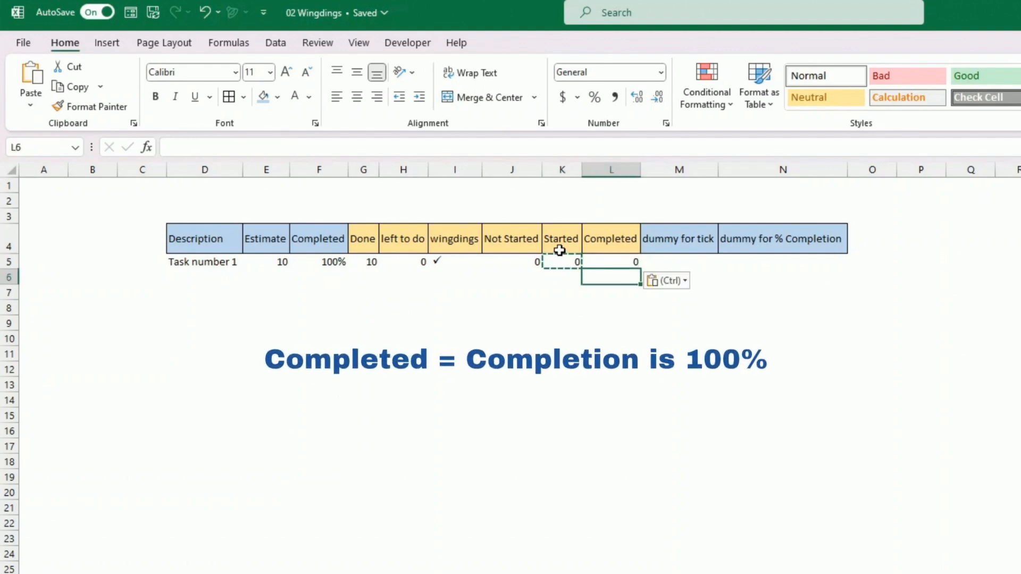
key(Escape)
key(ctrl+z)
Enter the formula =IF(F5=1,1,0) in the status Completed cell L5.
text(=)
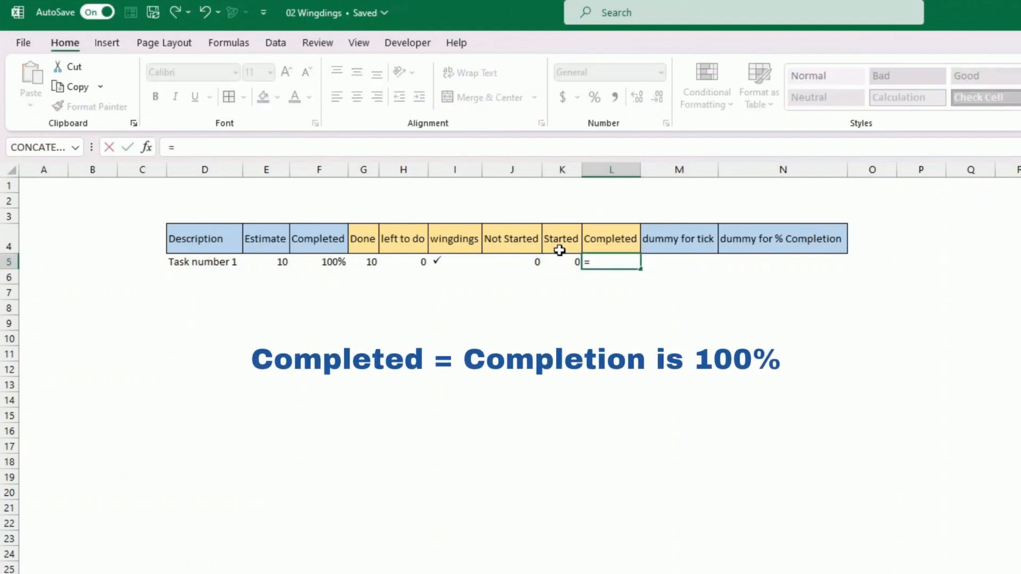
text(if()
key(Left)
key(Left)
key(Left)
key(Left)
key(Left)
key(Left)
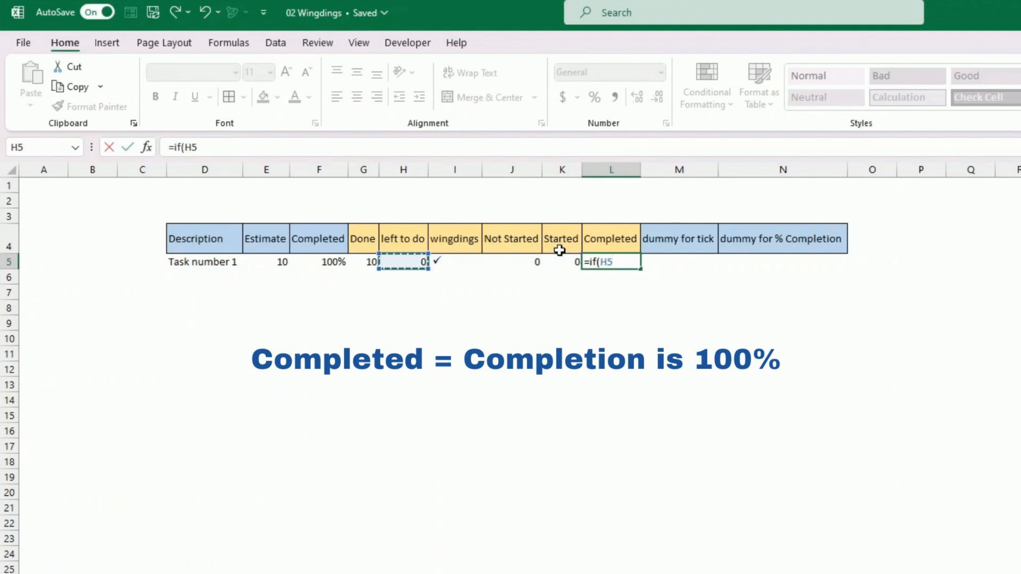
text(=1,1,)
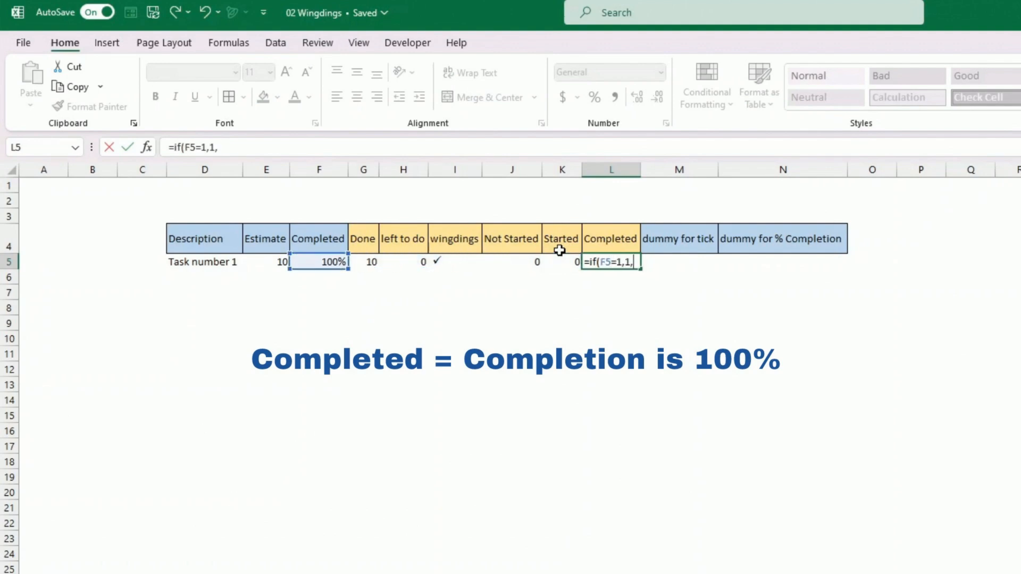
text(0)
key(ctrl+Return)
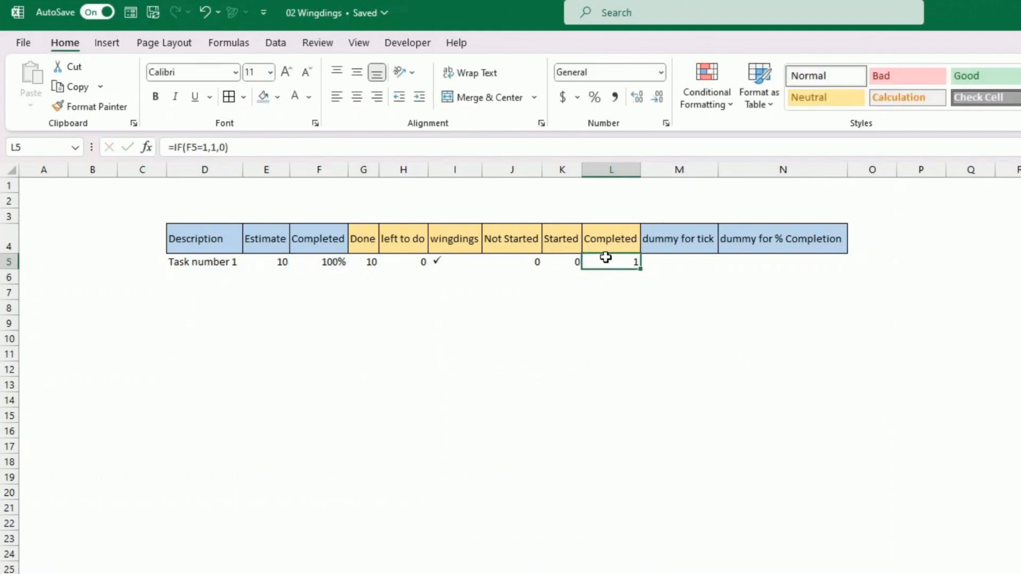
Enter 1 in the dummy for tick cell M5 and 4 in the dummy for % Completion cell N5.
click(662, 260)
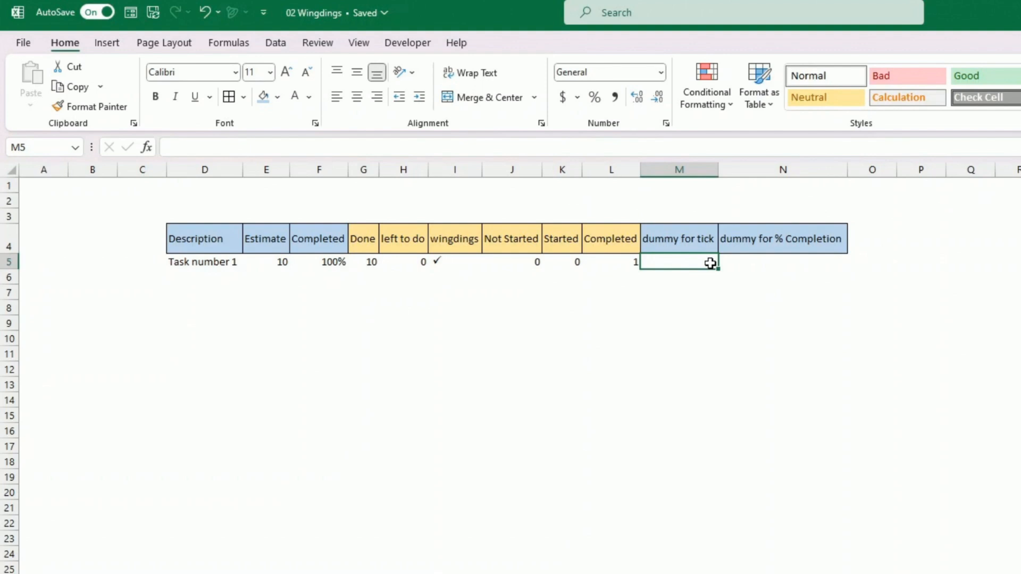
text(1)
key(Return)
key(Up)
key(Right)
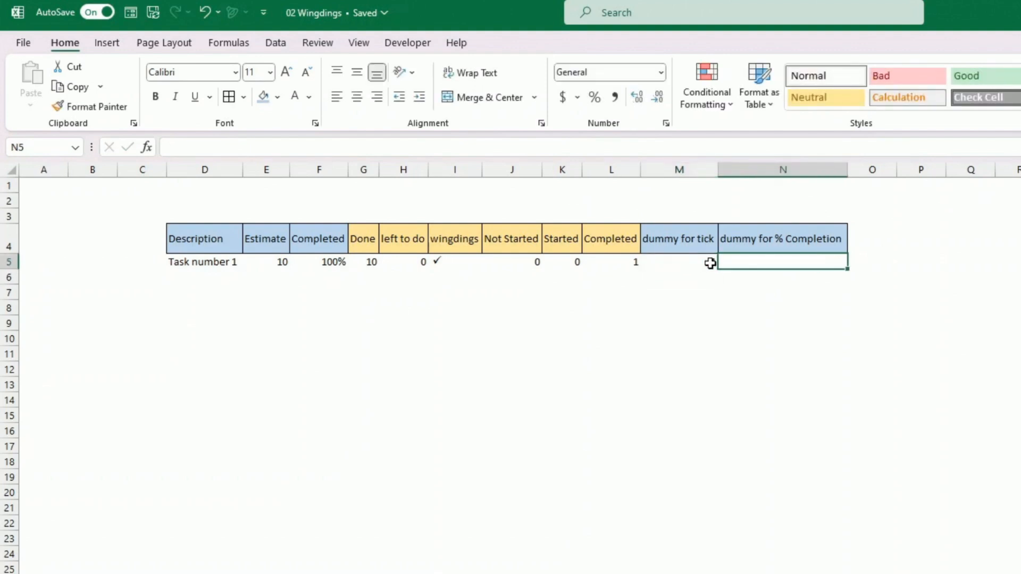
text(4)
key(Return)
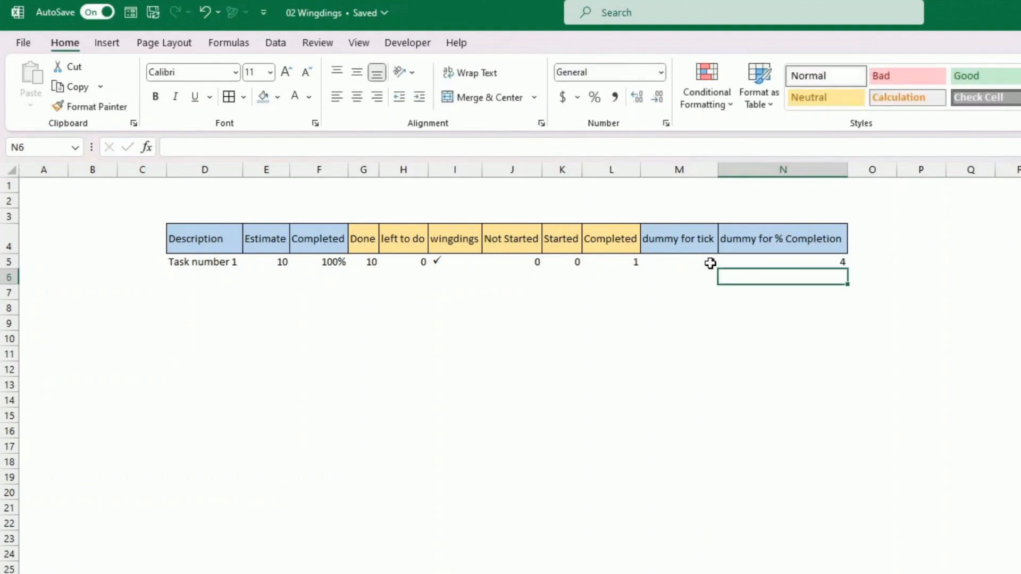
click(757, 336)
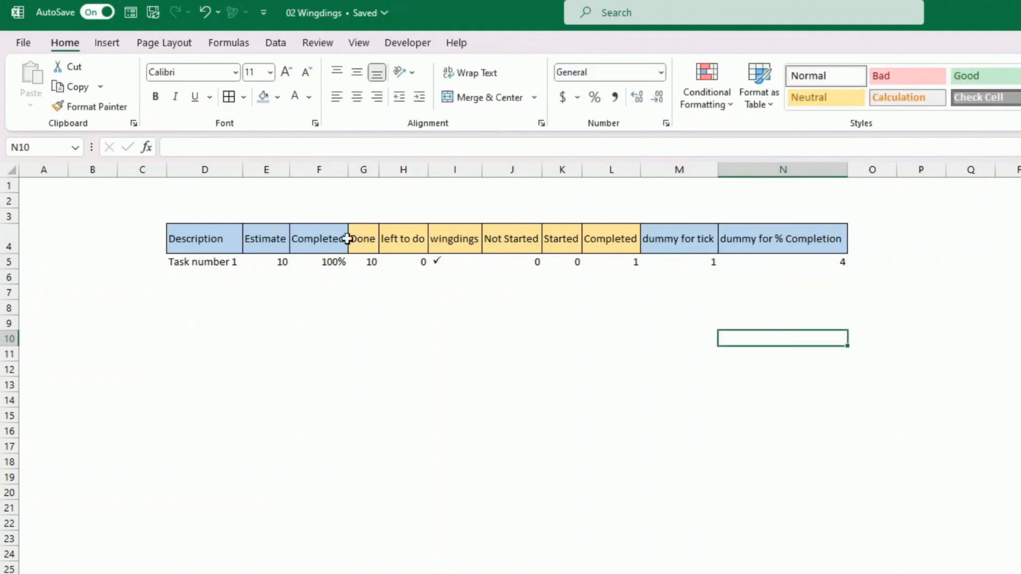
Fill row 5 down to row 14, continuing the descriptions to Task number 10 and copying the values and formulas of E5:N5.
click(182, 261)
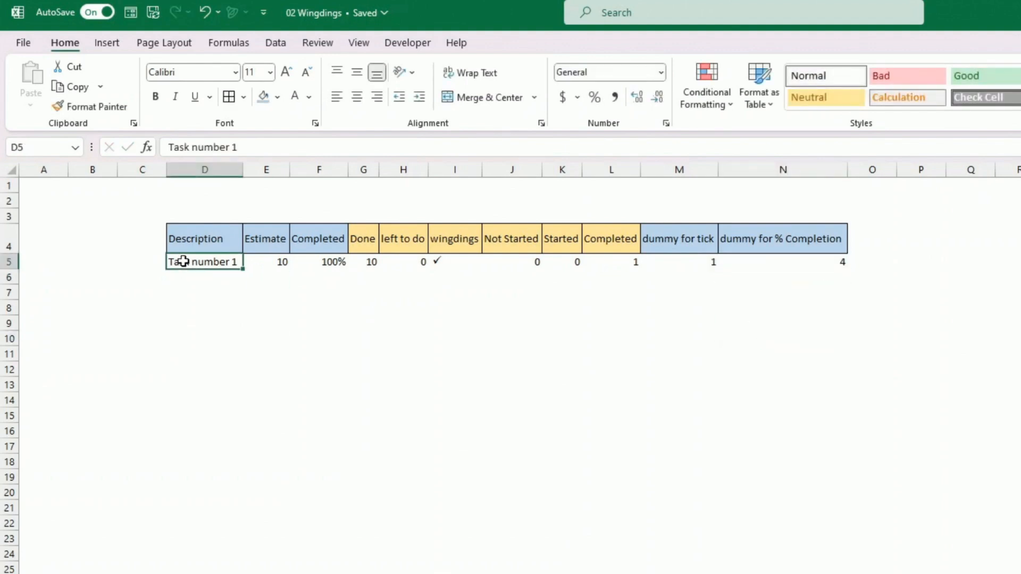
drag(243, 269, 243, 401)
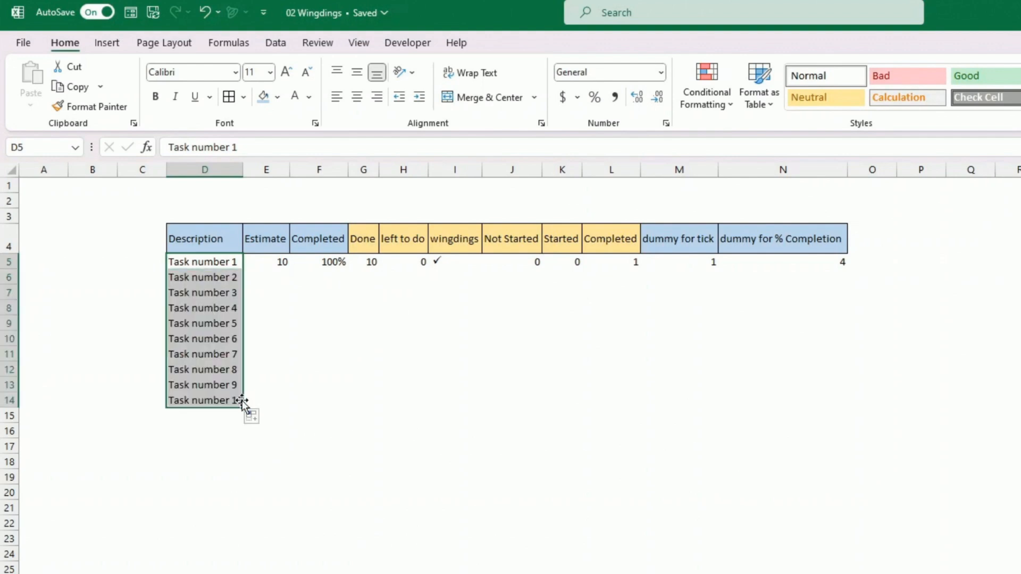
drag(269, 261, 847, 405)
Set the estimate of Task number 2 to 54 and of Task number 3 to 44.
click(274, 277)
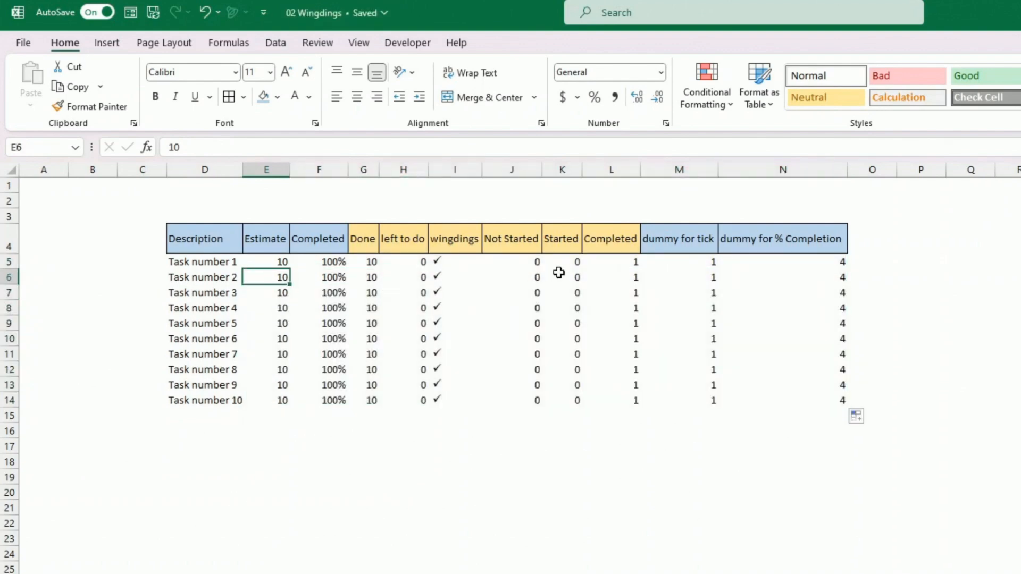
text(54)
key(Return)
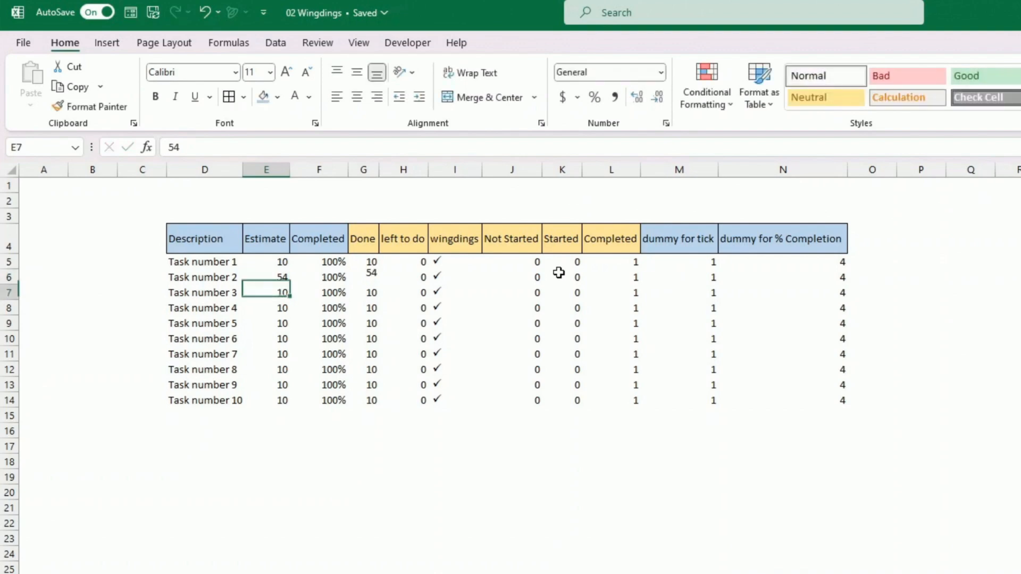
text(44)
key(Return)
Set the estimates of Task number 5 to 60, Task number 7 to 20 and Task number 10 to 50.
key(Return)
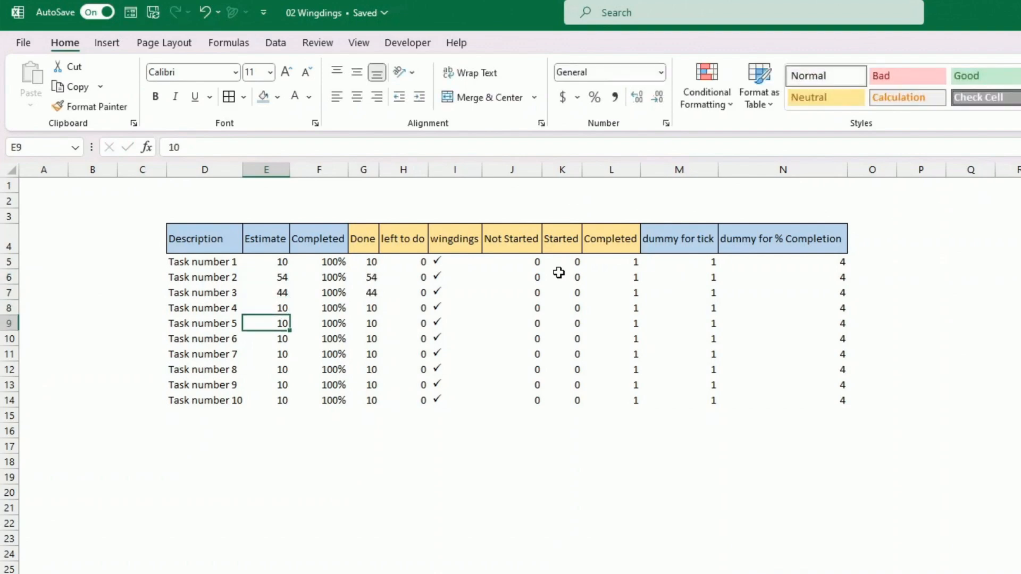
text(60)
key(Return)
key(Return)
text(20)
key(Return)
key(Return)
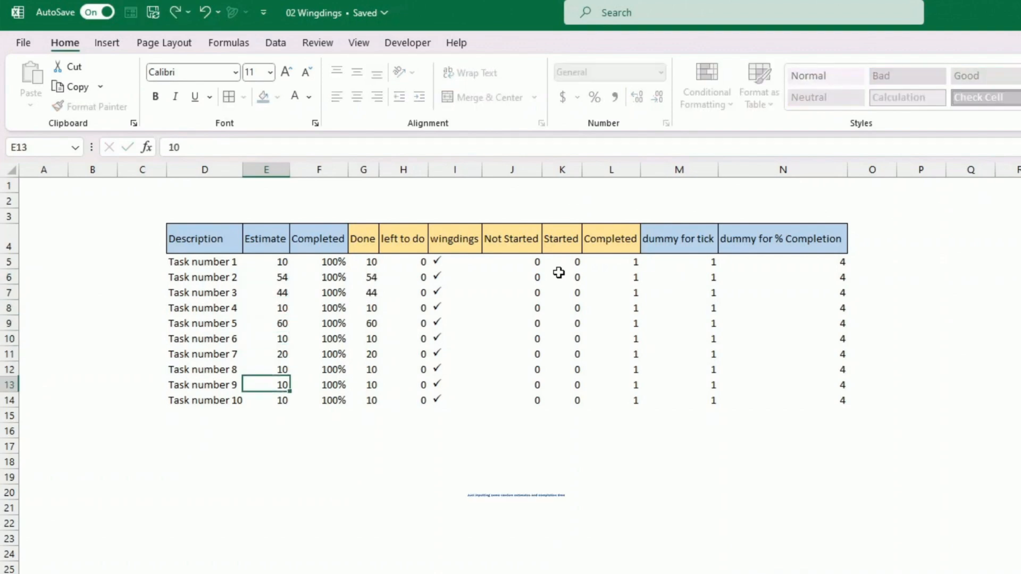
key(Return)
text(50)
key(Right)
Set the completion of Task numbers 2, 3, 5, 7, 8 and 9 to 60%, 40%, 10%, 25%, 40% and 20% respectively.
key(Right)
key(Up)
key(Up)
key(Up)
key(Up)
key(Up)
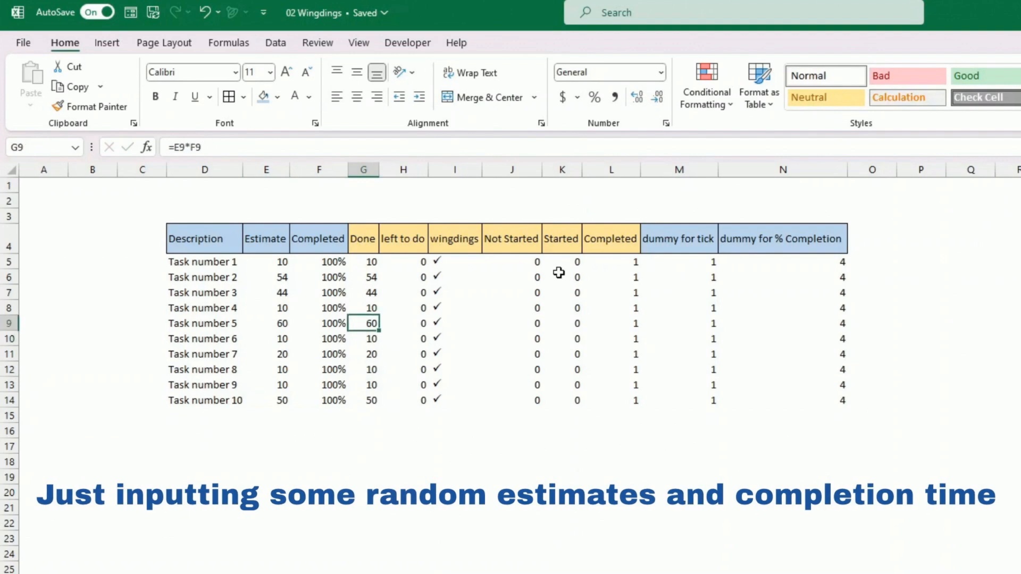
key(Up)
key(Up)
key(Left)
key(Up)
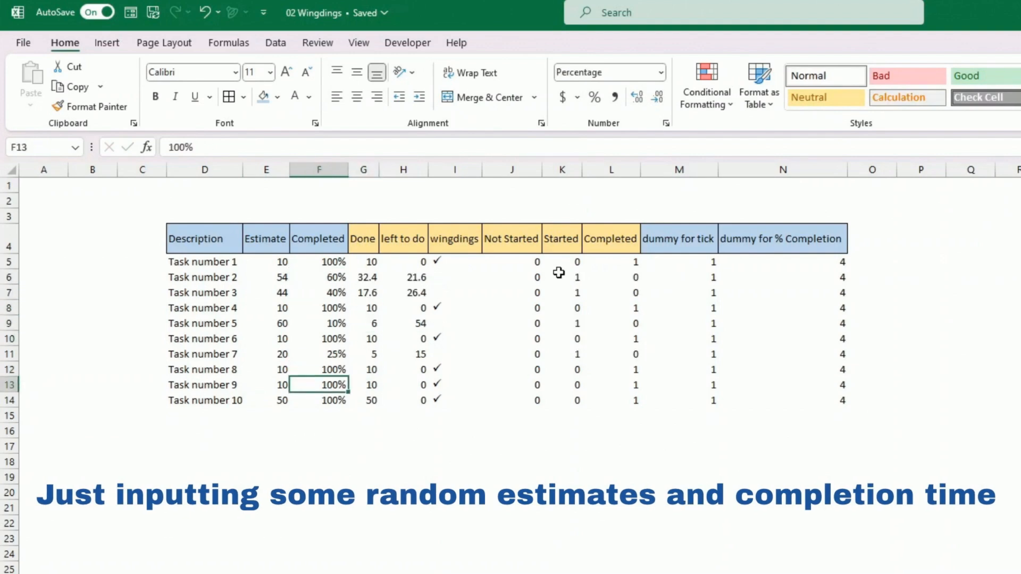
text(20)
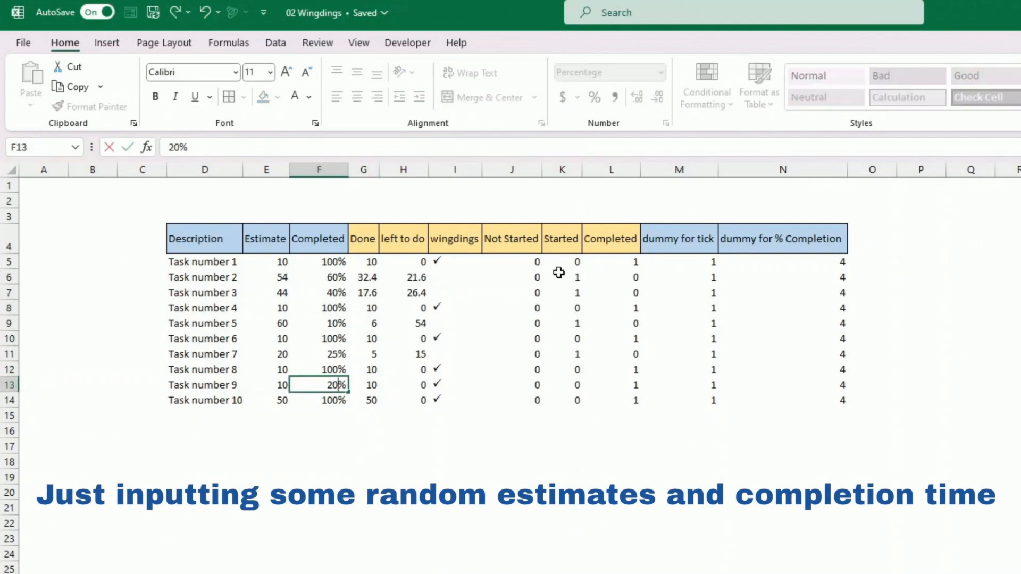
key(Up)
text(40)
key(Return)
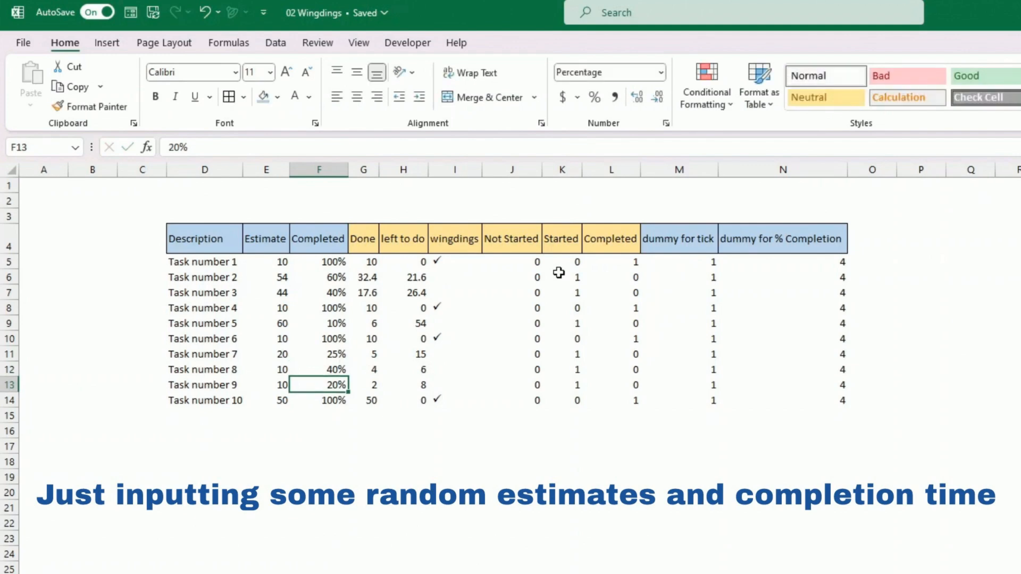
Examine the tick cells in the wingdings column for the tasks at 100% completion.
key(Up)
key(Up)
key(Up)
key(Right)
key(Right)
key(Right)
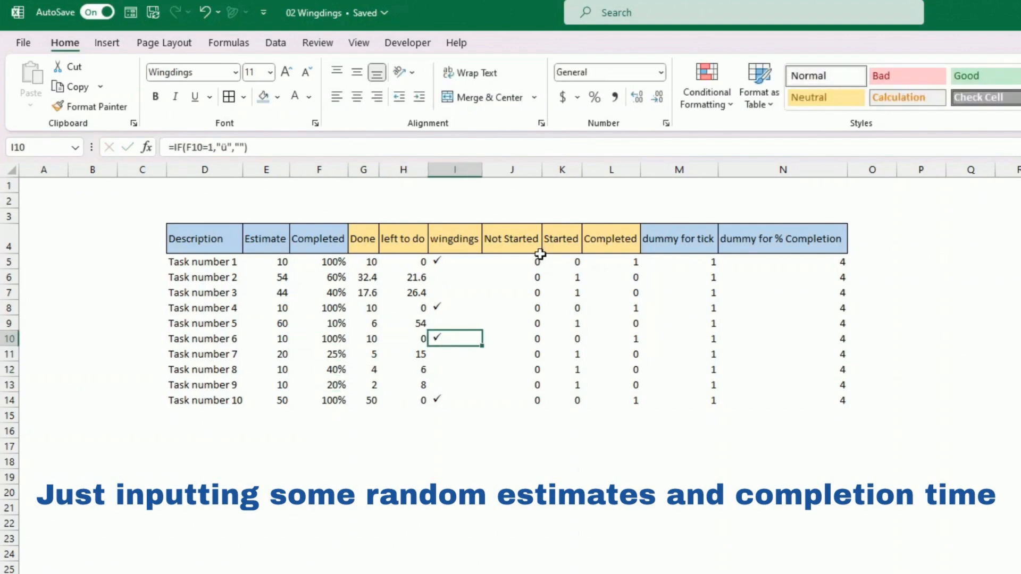
click(441, 260)
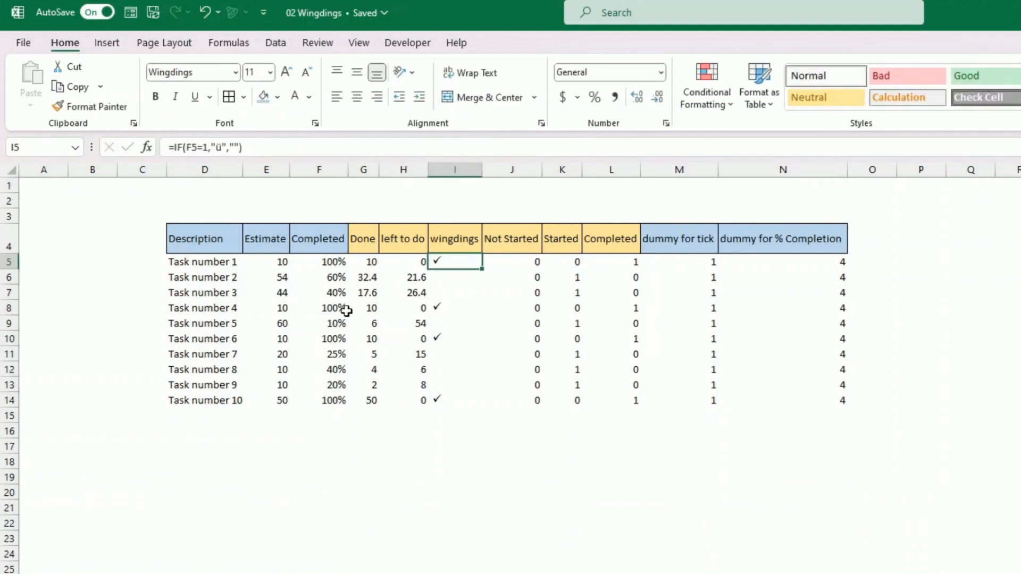
click(439, 308)
click(441, 336)
click(451, 400)
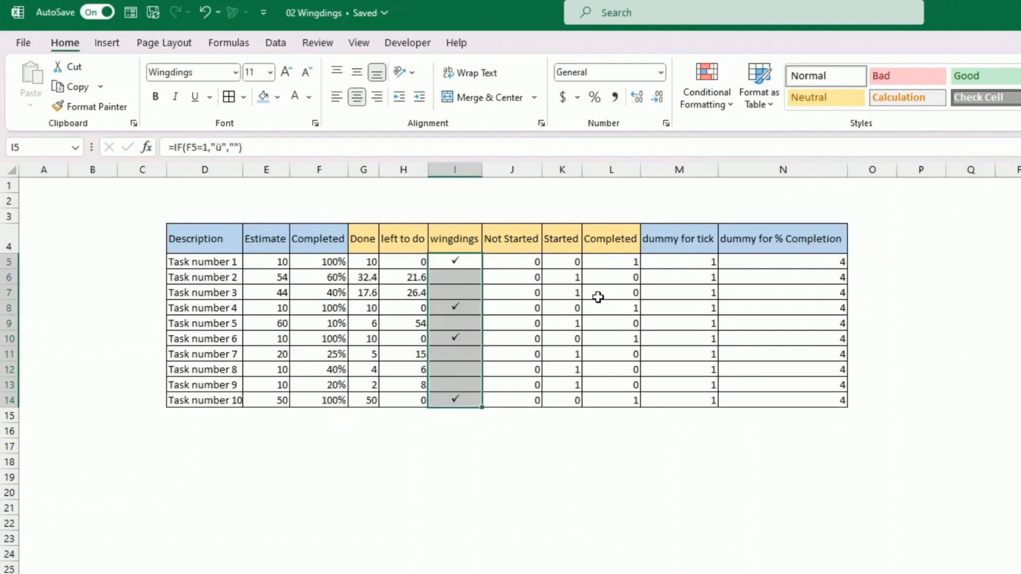
click(617, 397)
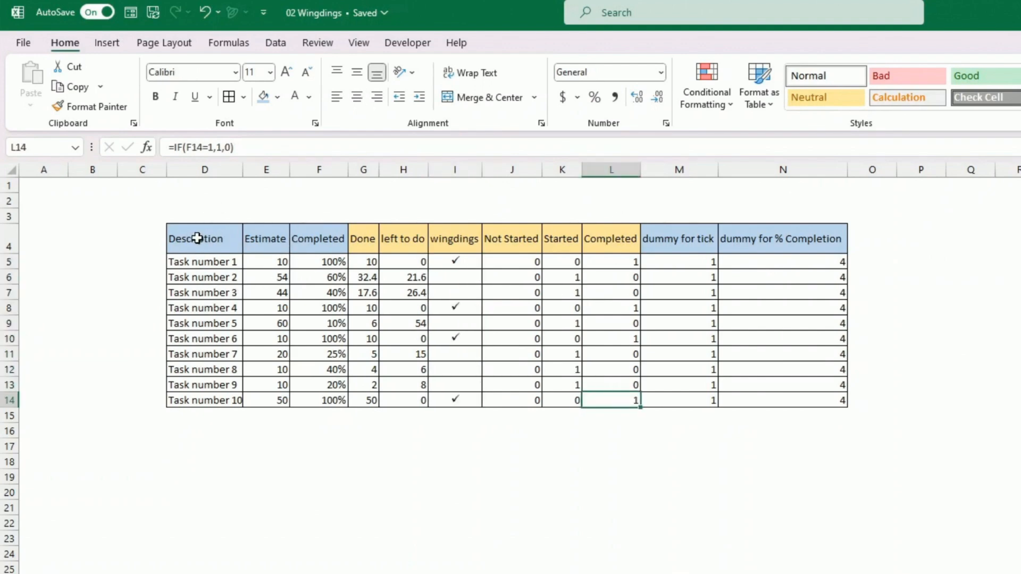
click(264, 240)
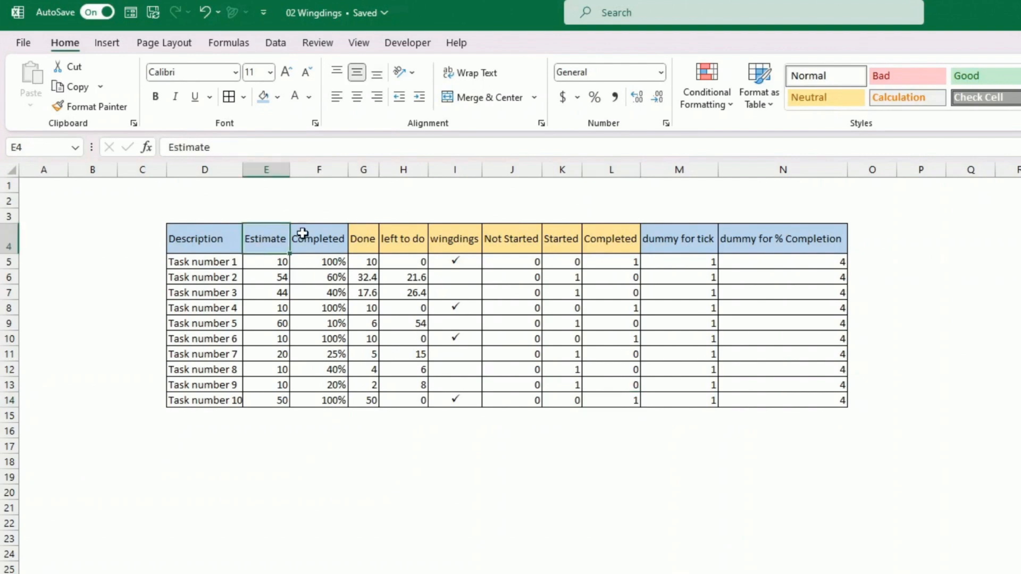
Examine the completion percentages in the Completed column from the header down to Task number 10.
click(317, 239)
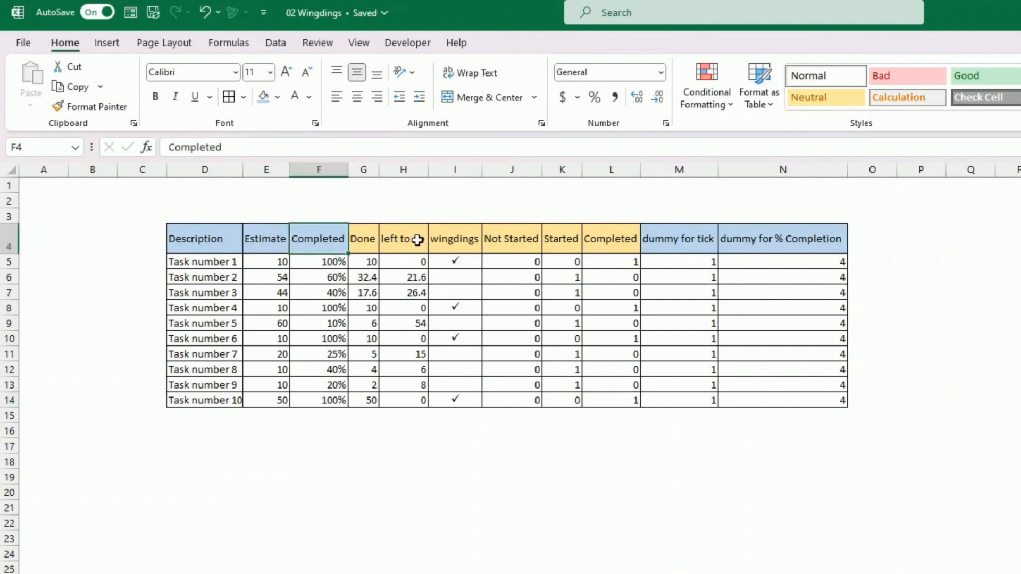
key(Down)
key(Down)
key(Down)
key(Down)
key(Down)
key(Down)
key(Down)
key(Down)
key(Down)
key(Down)
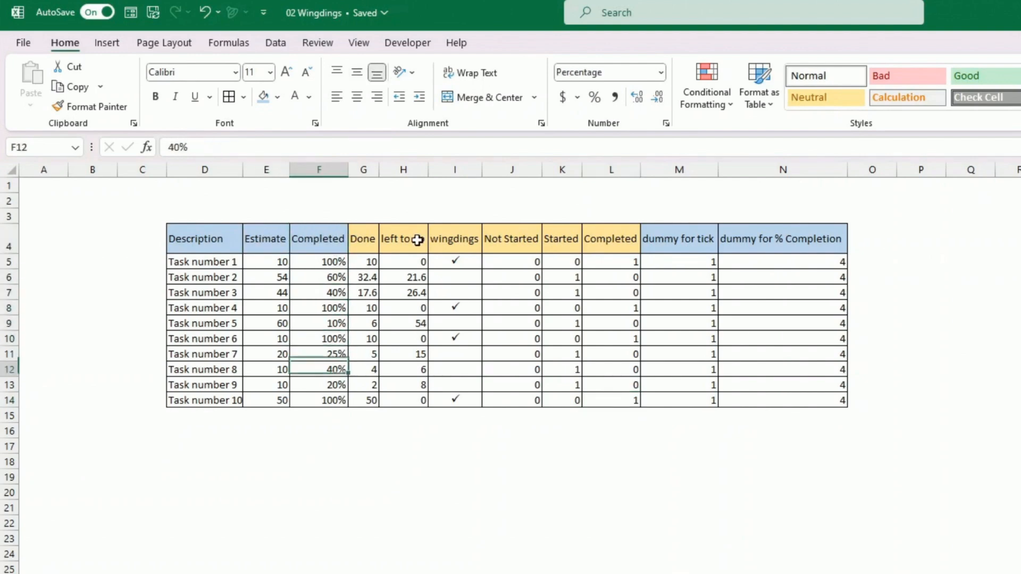
Examine Task number 10's row from the Done column across to the dummy for tick column.
key(Right)
key(Right)
key(Right)
key(Right)
key(Right)
key(Right)
key(Right)
key(Right)
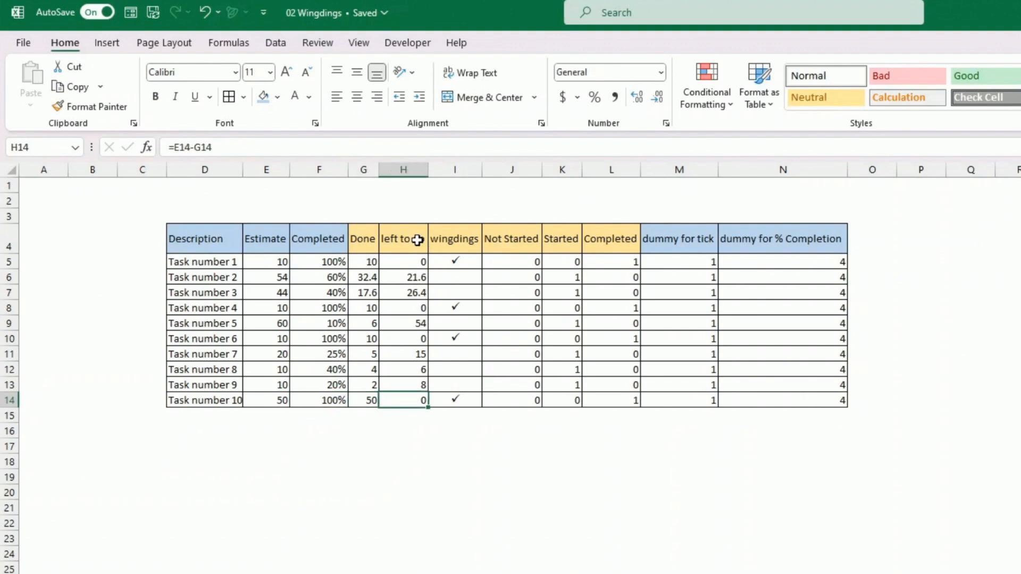
key(Left)
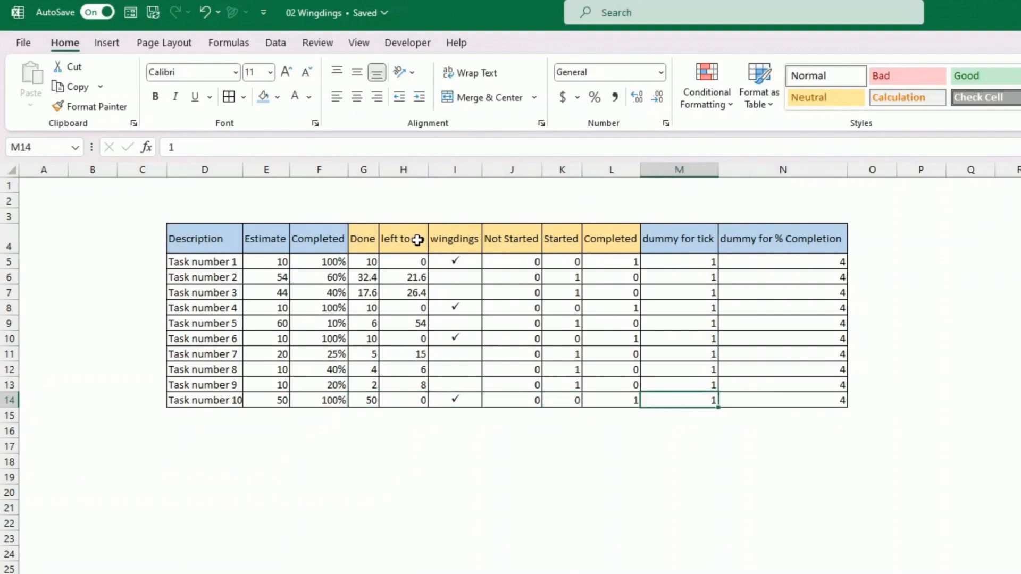
Examine the dummy for tick values up to Task number 1 and the adjacent dummy for % Completion column.
key(Up)
key(Up)
key(Up)
key(Up)
key(Up)
key(Up)
key(Up)
key(Up)
key(Up)
key(Right)
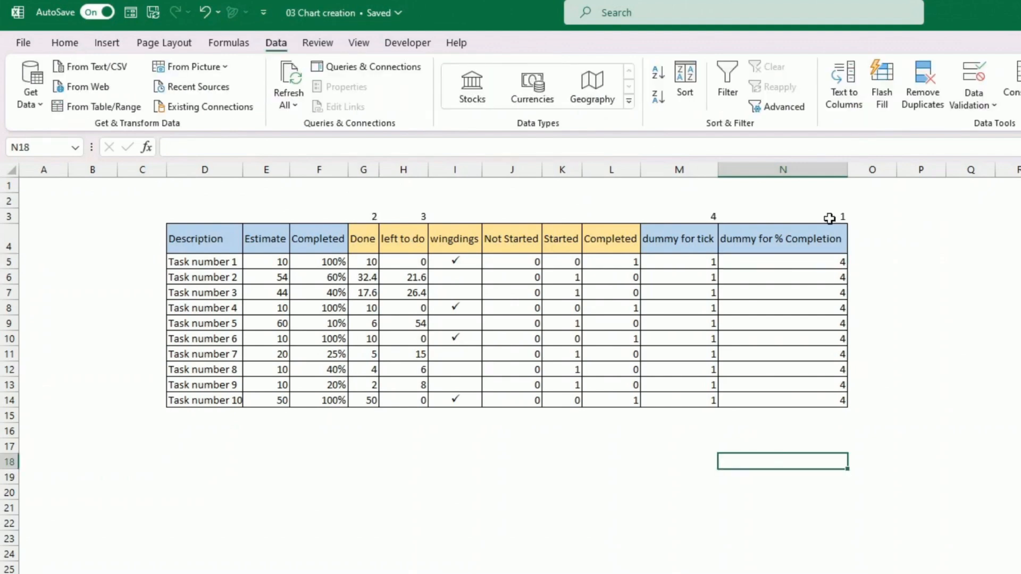
Centre the series order numbers above the table in G3:N3.
drag(833, 214, 363, 215)
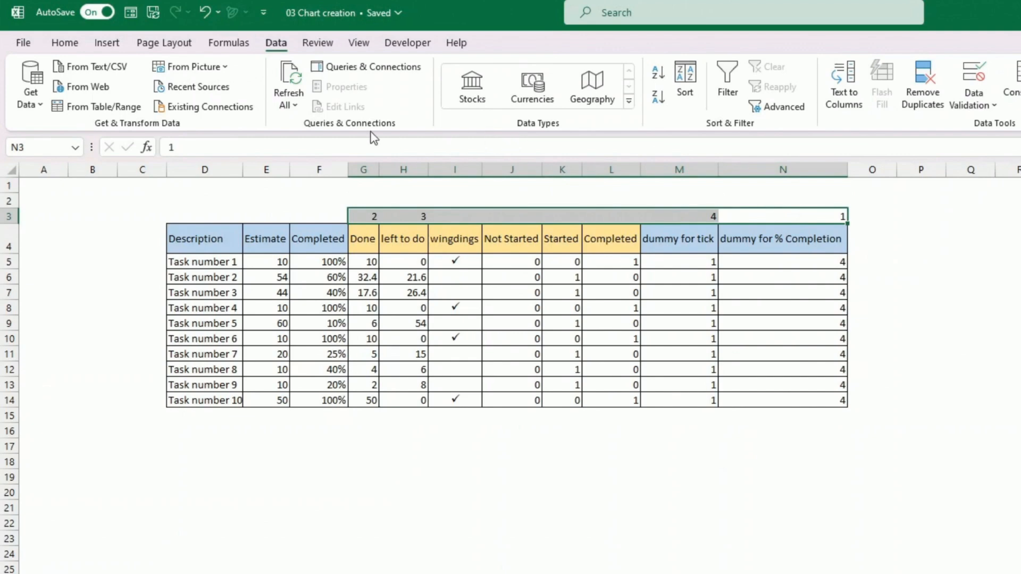
click(70, 45)
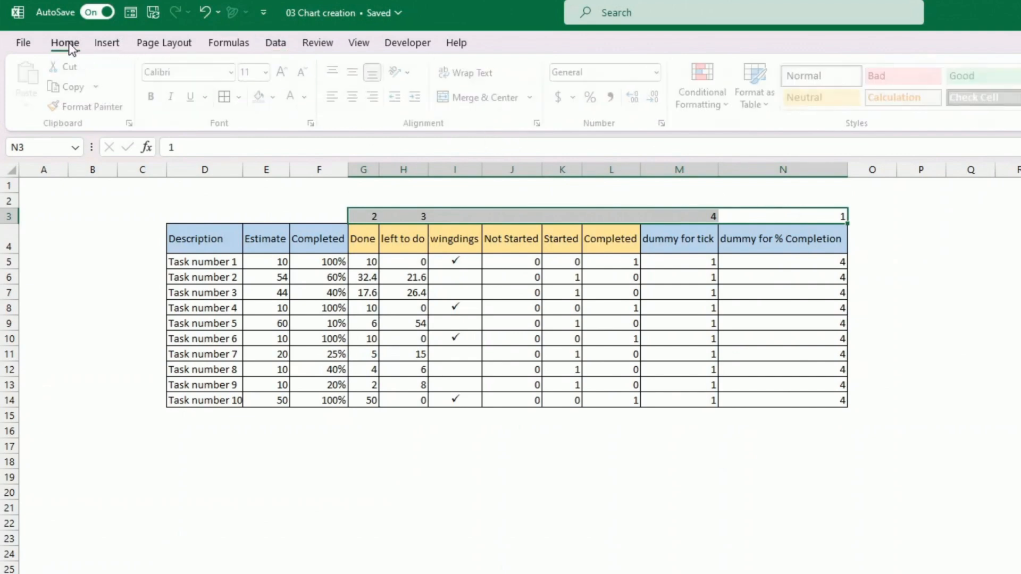
click(357, 97)
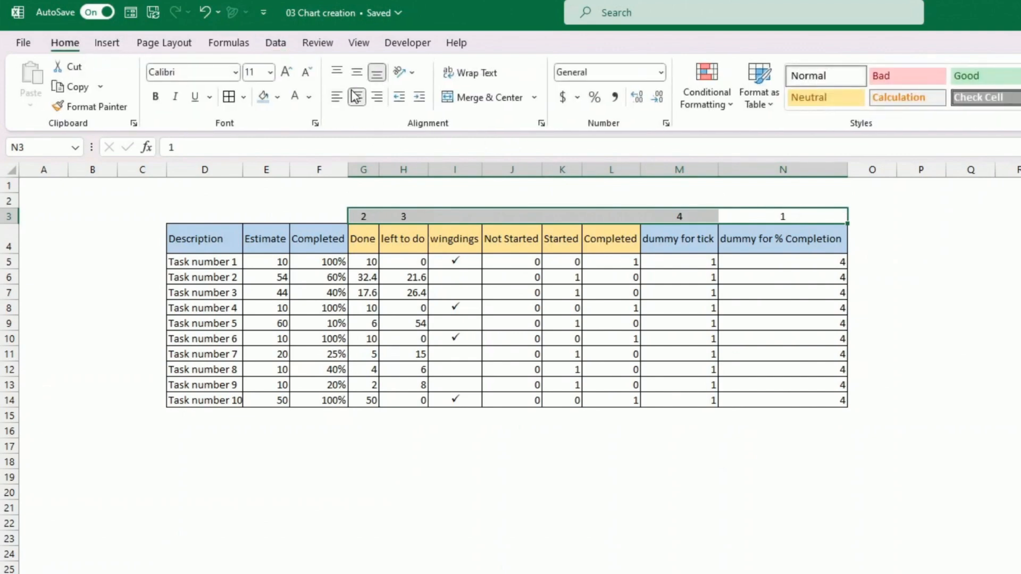
Examine the headers of the numbered columns, including dummy for % Completion, left to do and dummy for tick.
click(807, 237)
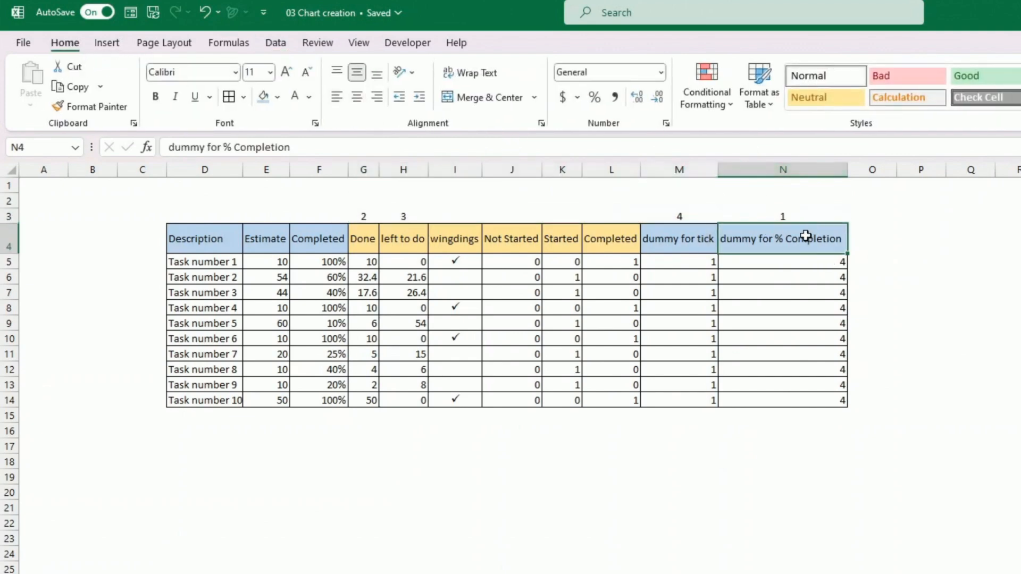
click(401, 239)
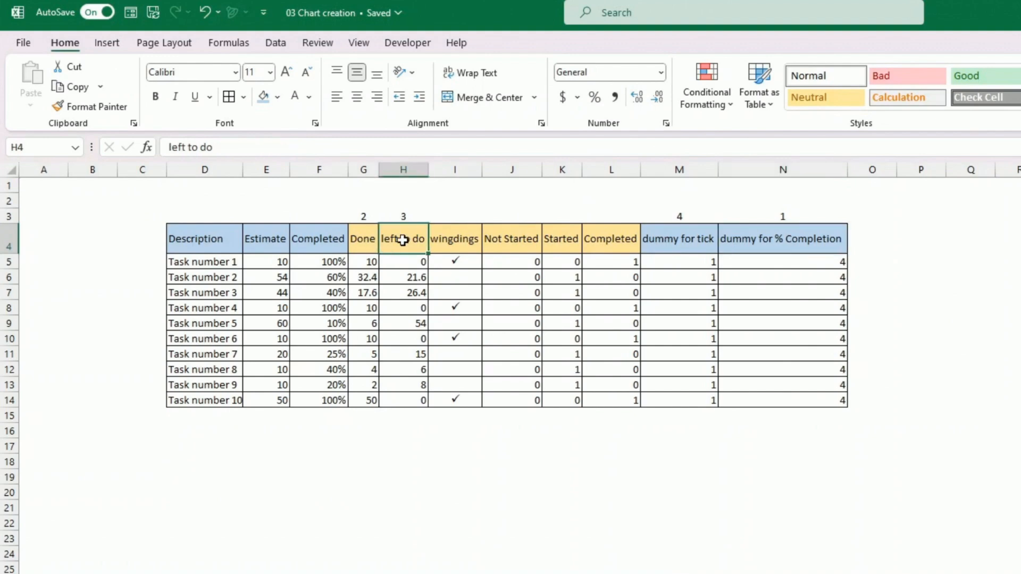
click(691, 245)
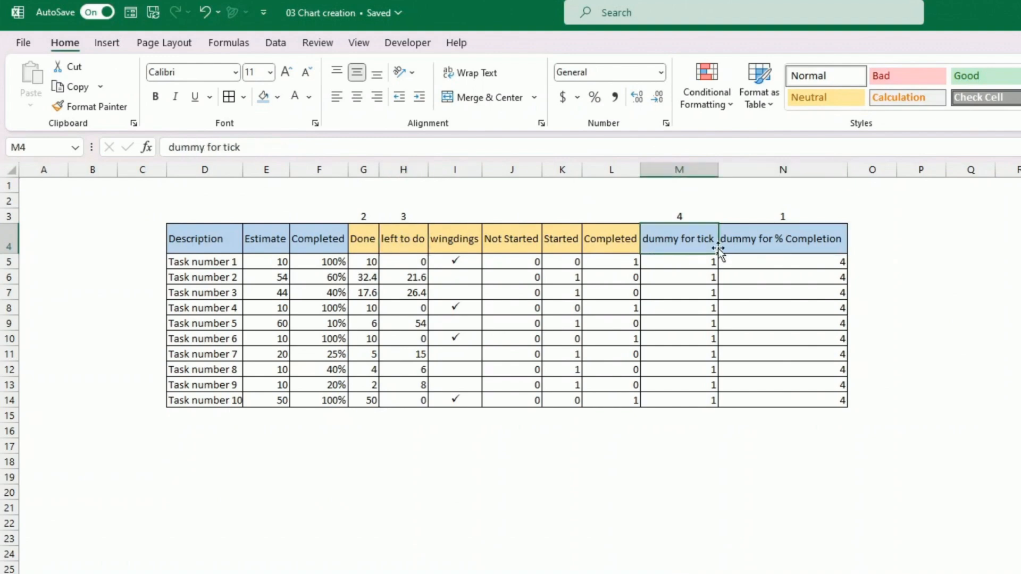
click(988, 384)
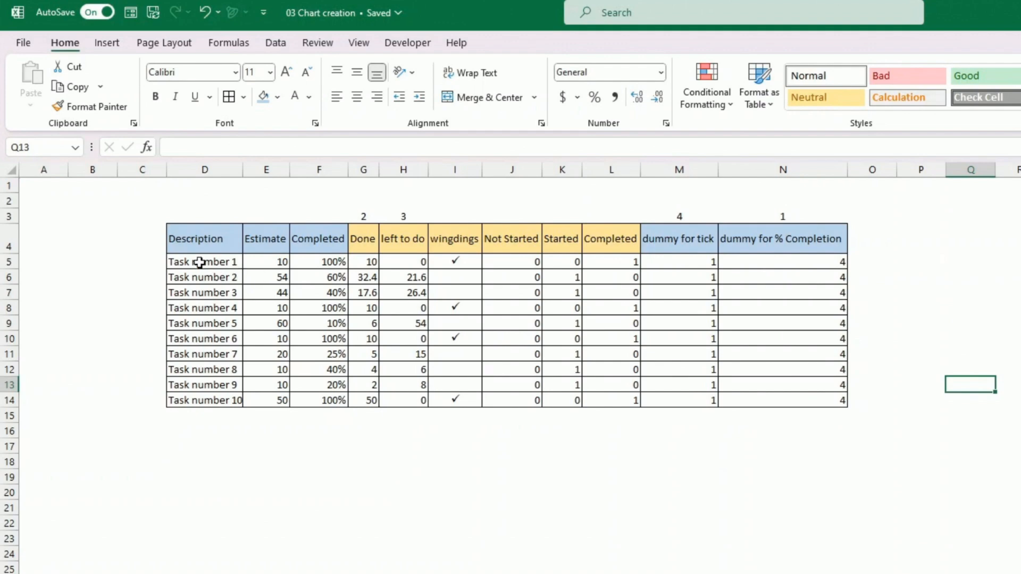
Insert a 2-D stacked bar chart from the task descriptions, Done, left to do and both dummy columns, rows 5 to 14.
click(205, 237)
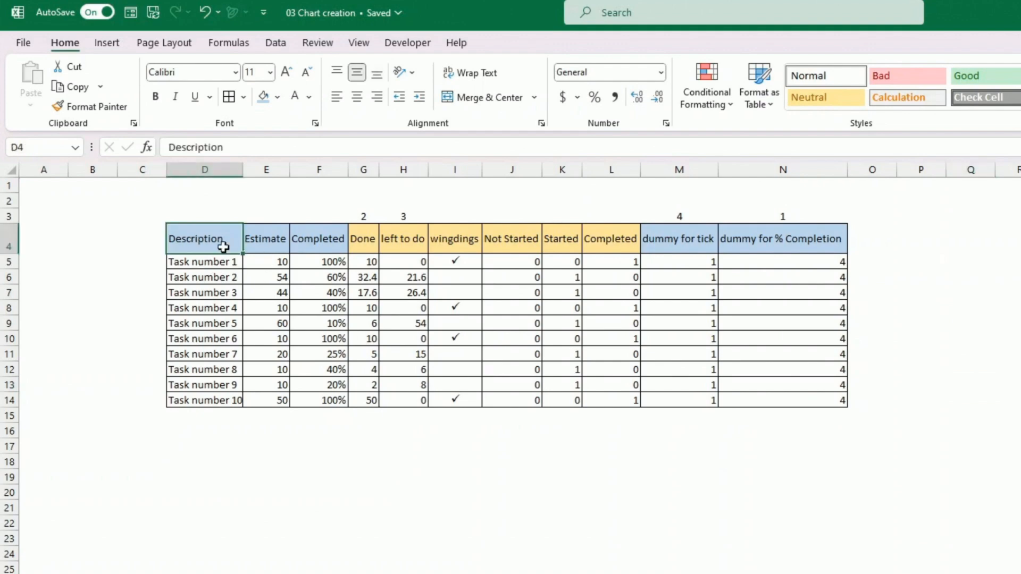
click(217, 262)
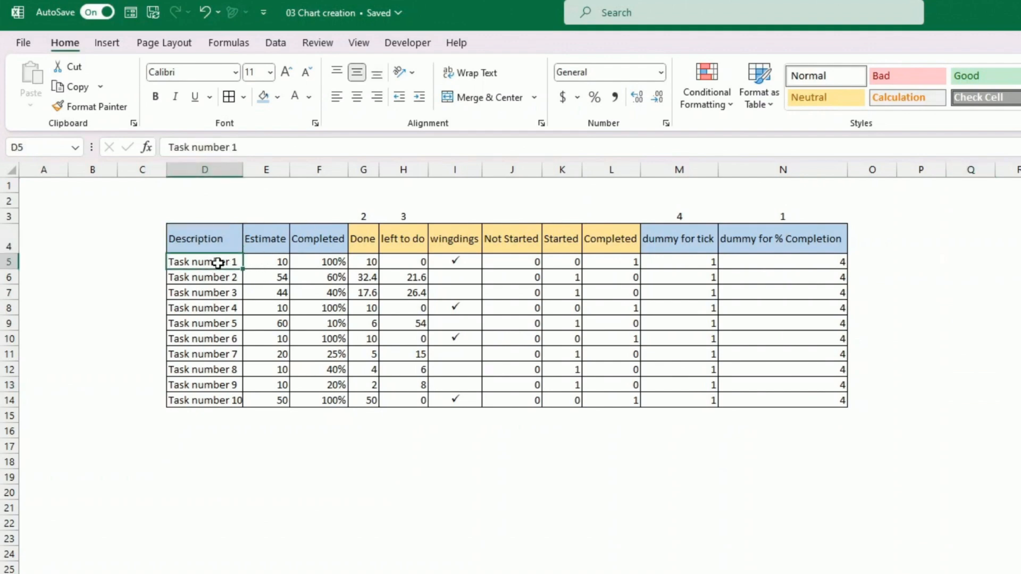
drag(218, 263, 225, 396)
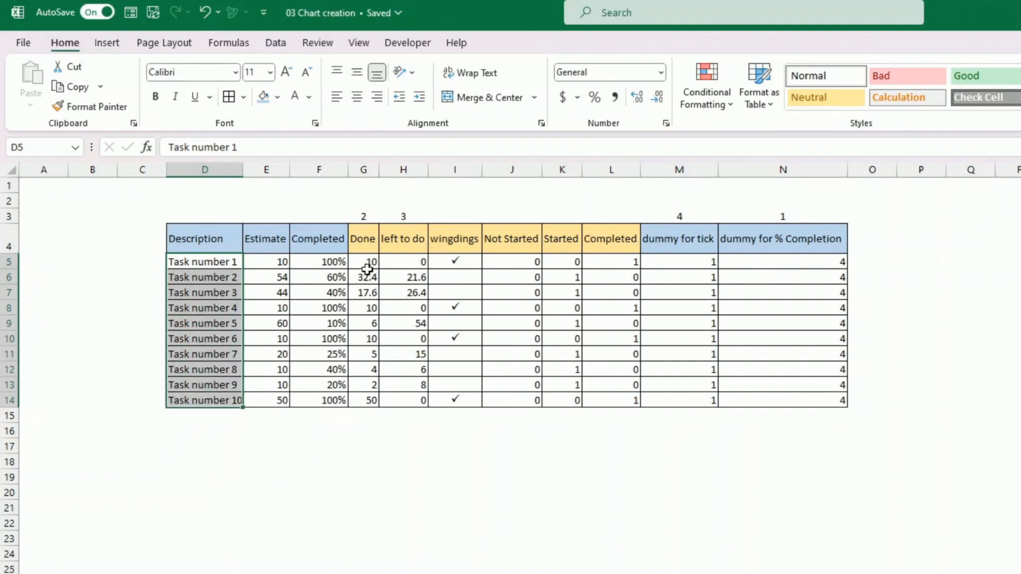
ctrl+click(372, 262)
drag(375, 263, 400, 398)
drag(669, 261, 770, 395)
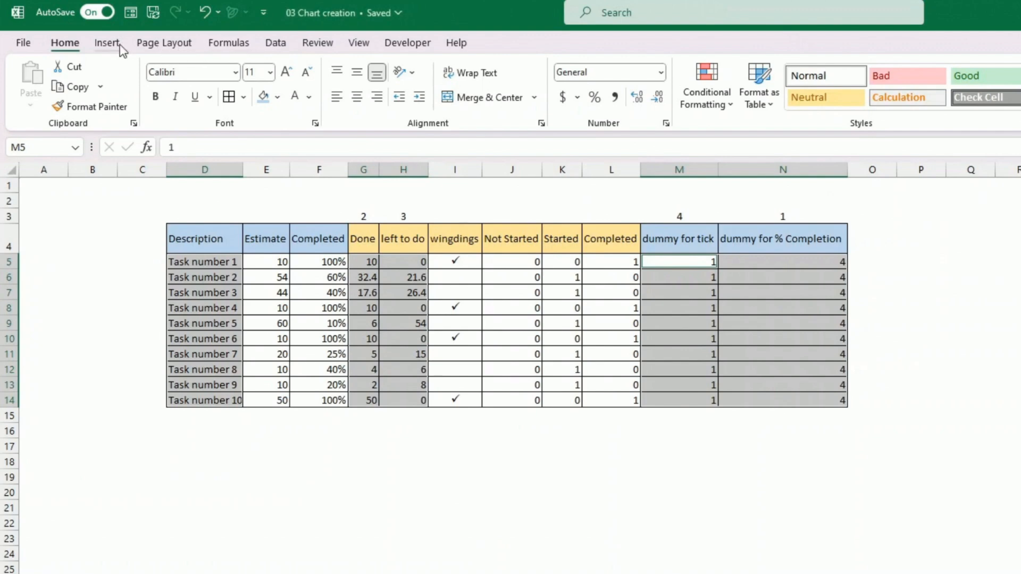
click(105, 45)
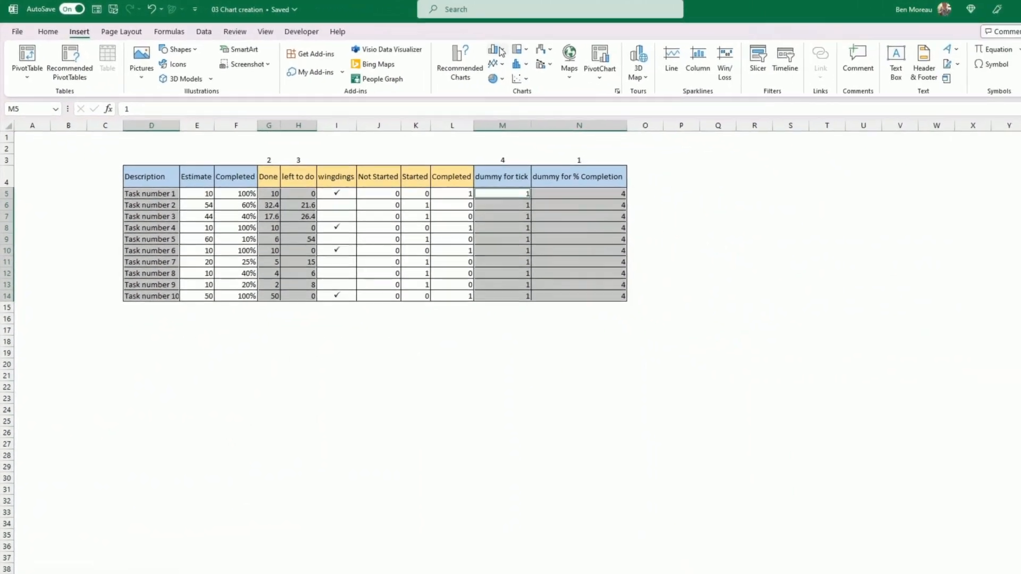
click(678, 69)
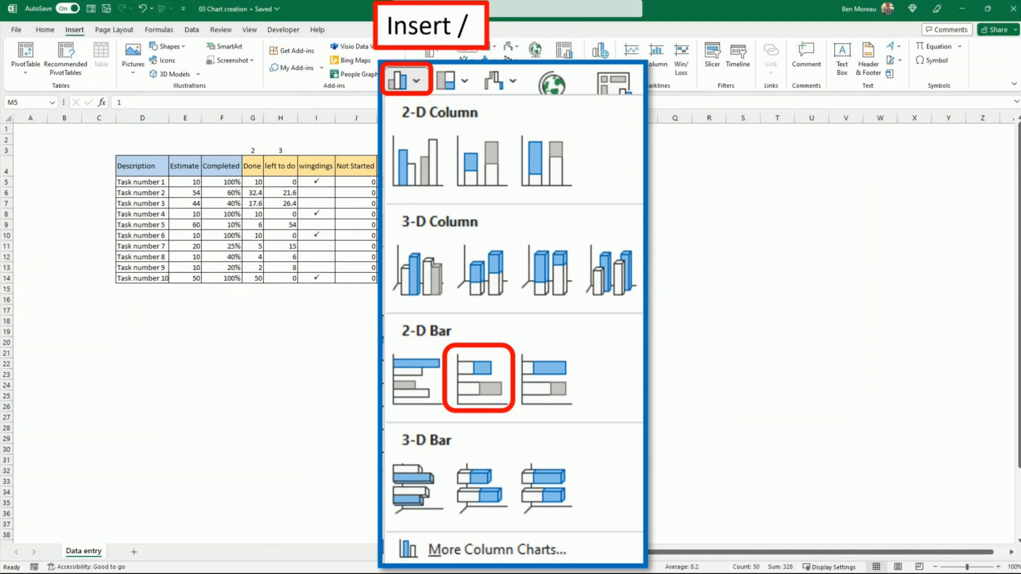
click(479, 378)
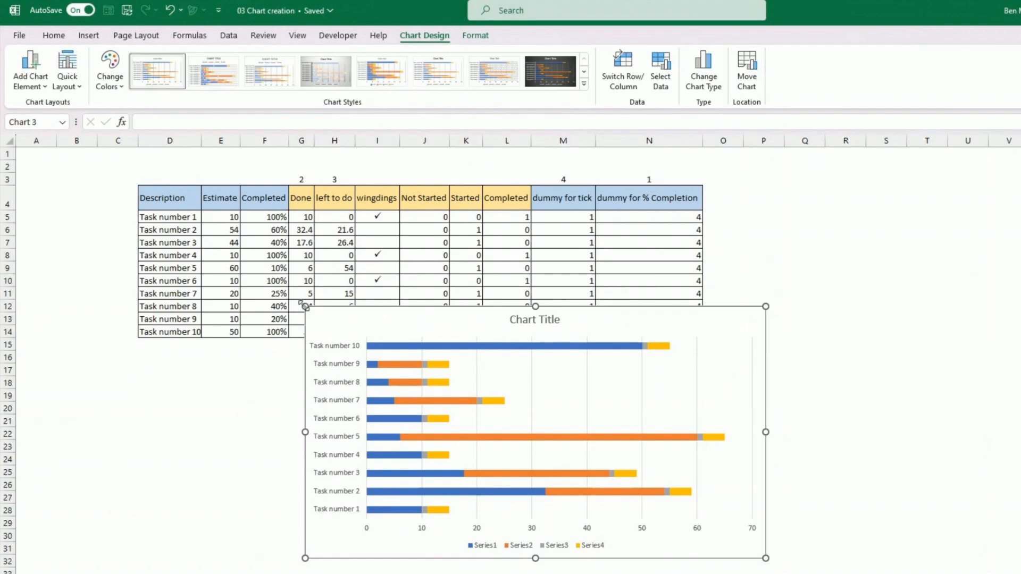
Widen the chart and move the dummy for % Completion series, Series4, ahead of the other series.
drag(302, 313, 270, 312)
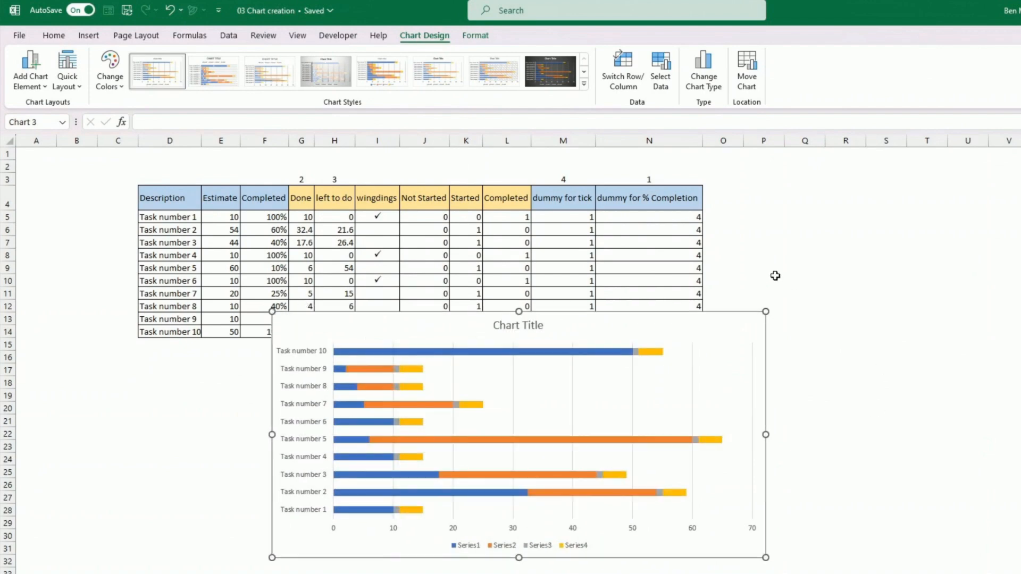
drag(560, 220, 638, 216)
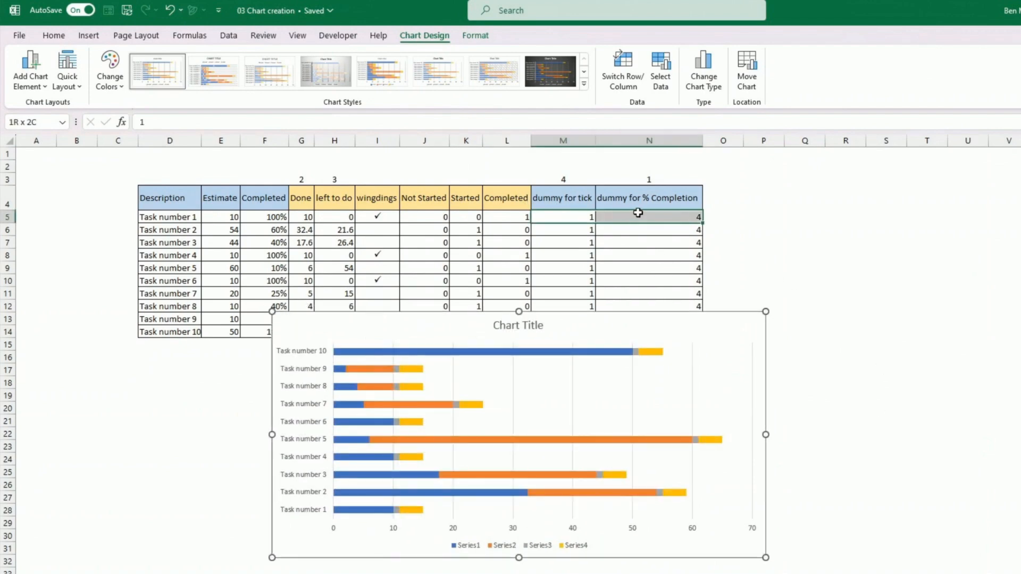
click(589, 394)
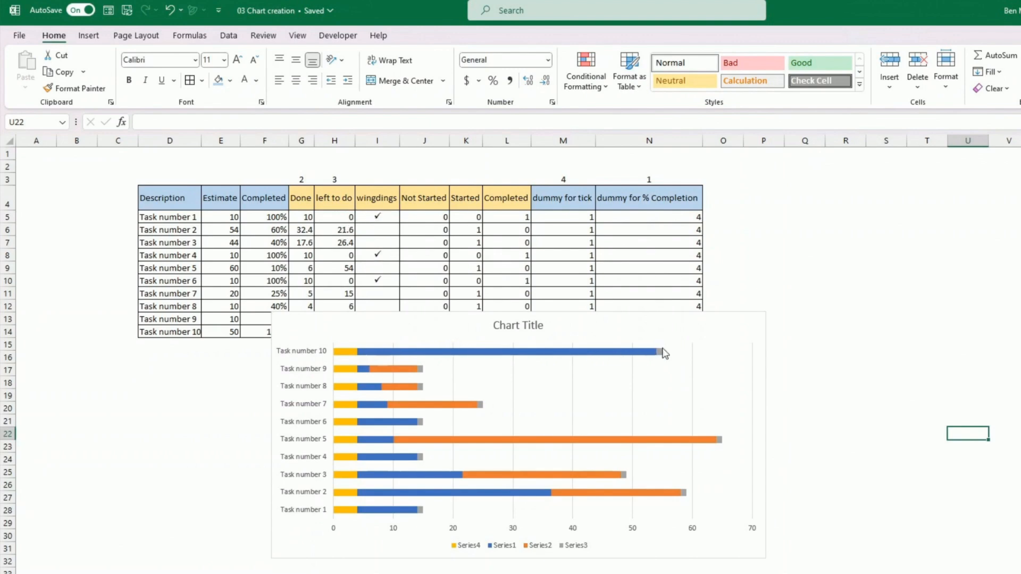
Add data labels to the dummy for tick series, showing the wingdings cells I5:I14 instead of the value.
click(662, 353)
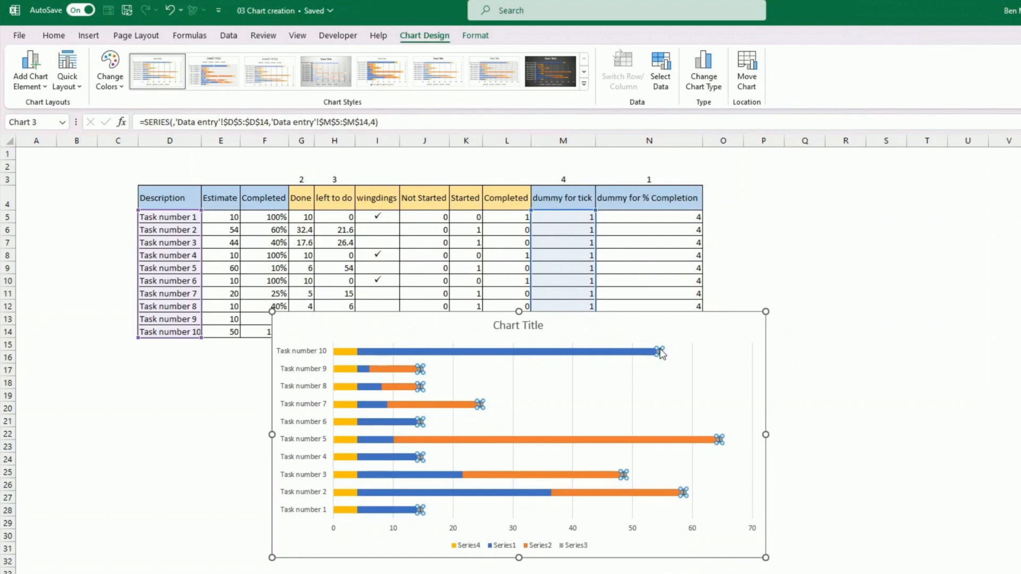
click(659, 354)
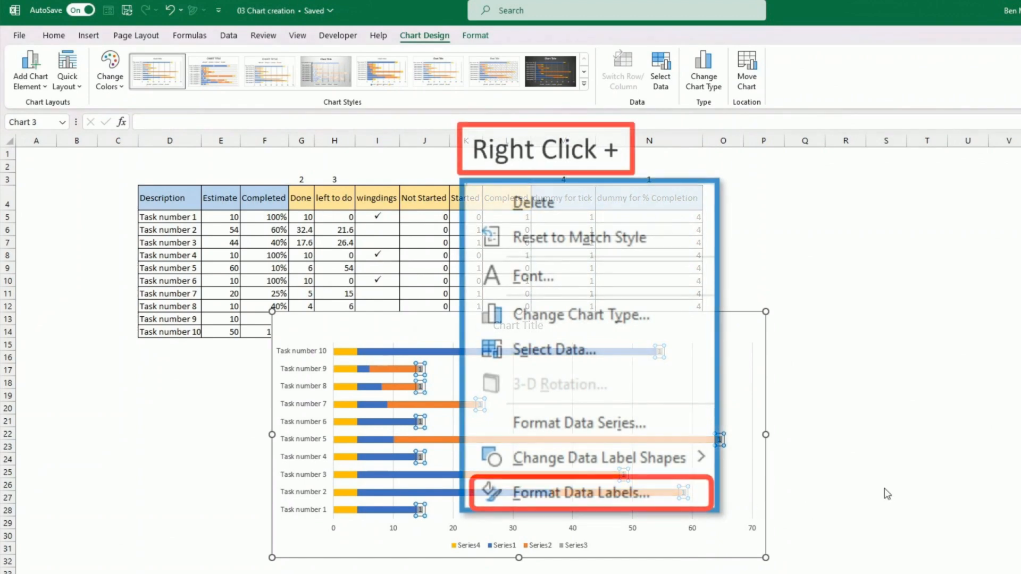
key(ctrl+1)
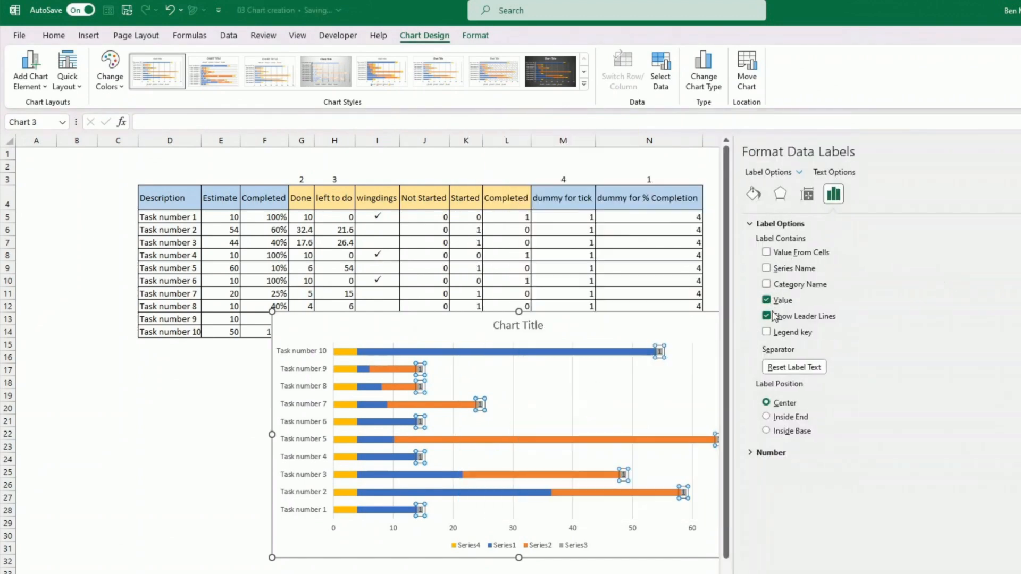
click(766, 300)
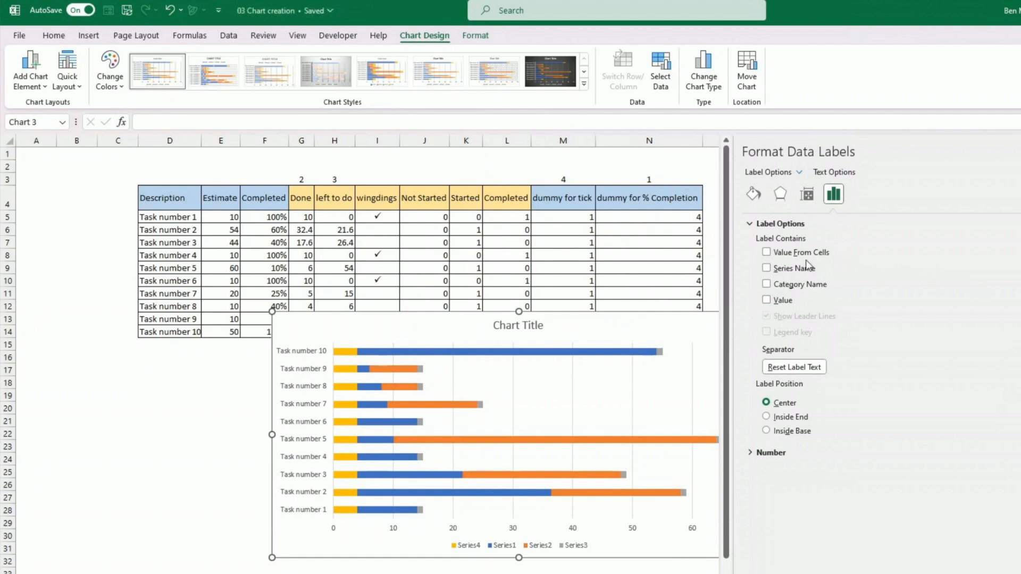
click(766, 253)
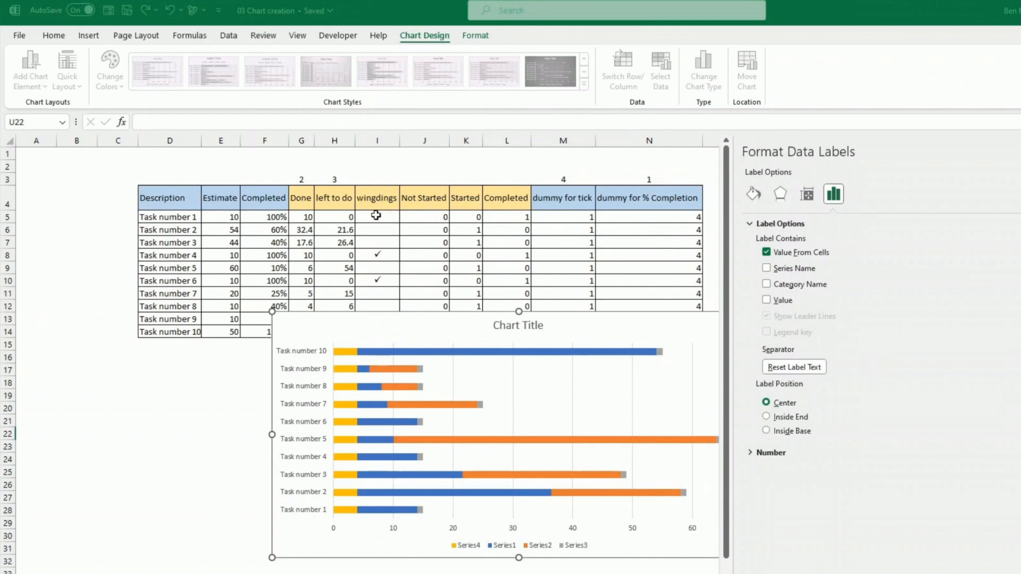
drag(376, 215, 384, 336)
click(889, 366)
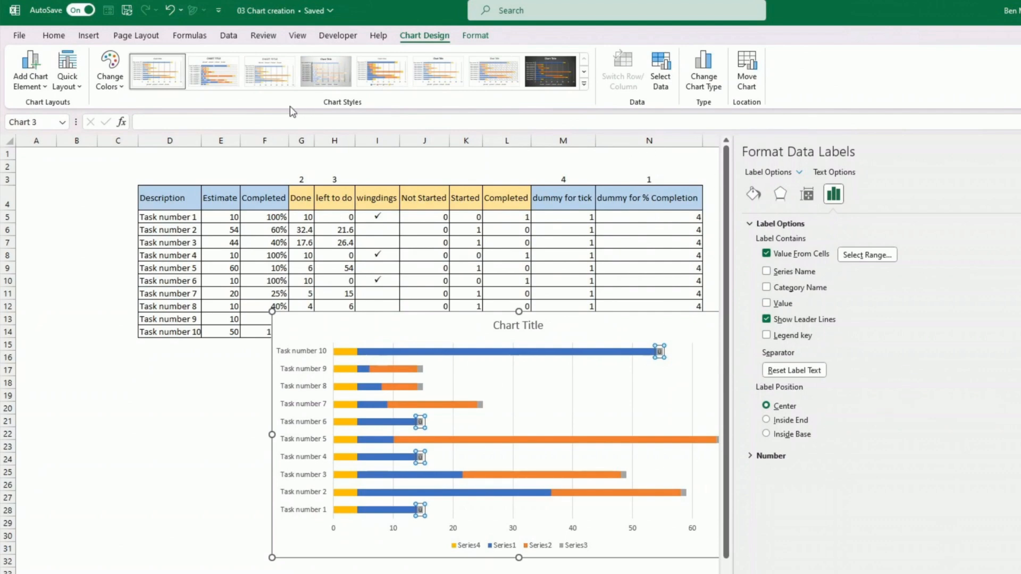
Set the font of the dummy for tick series' data labels to Wingdings and enlarge the chart.
click(54, 36)
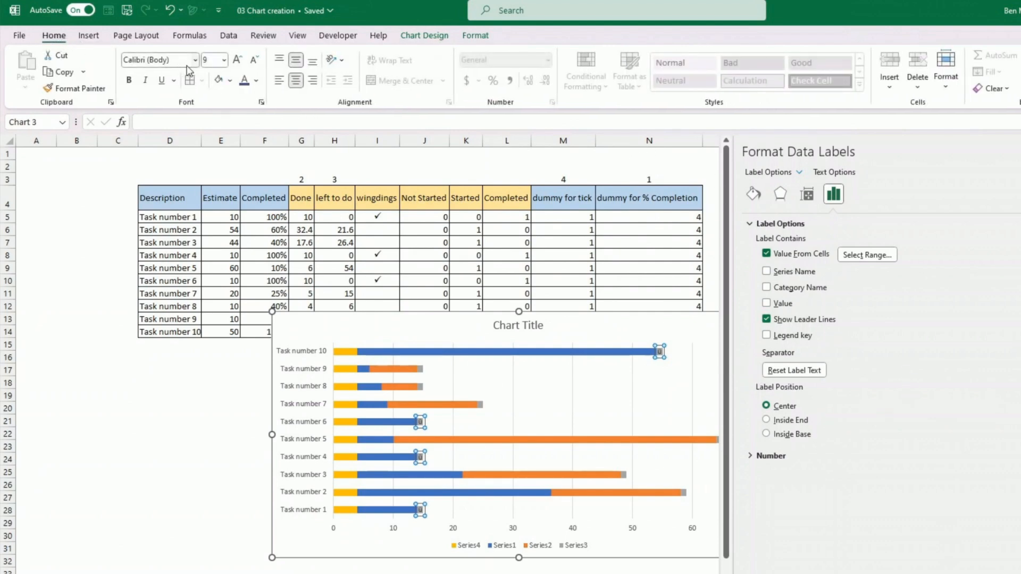
click(181, 60)
text(Wingdings)
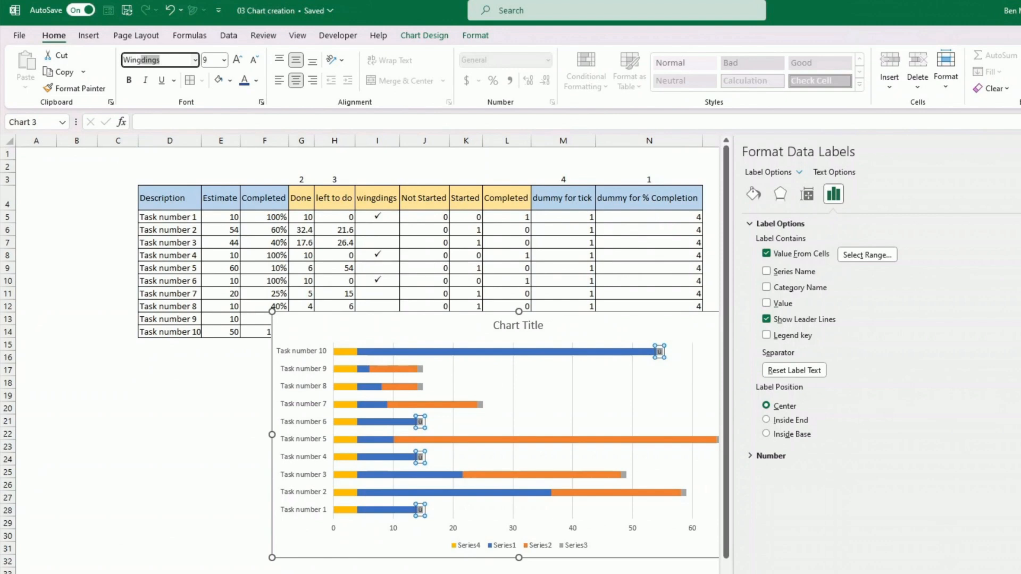
key(Return)
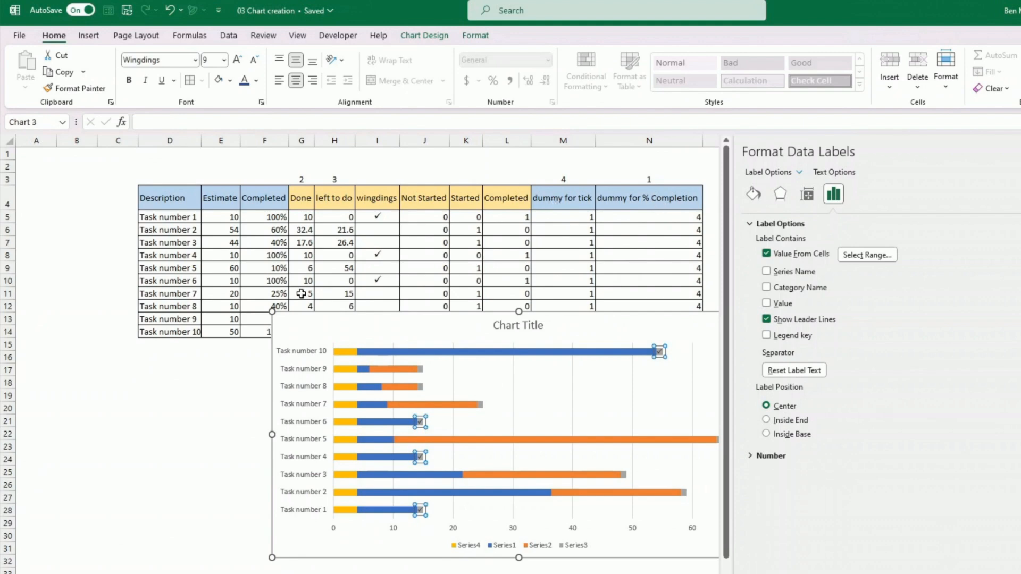
drag(271, 311, 199, 271)
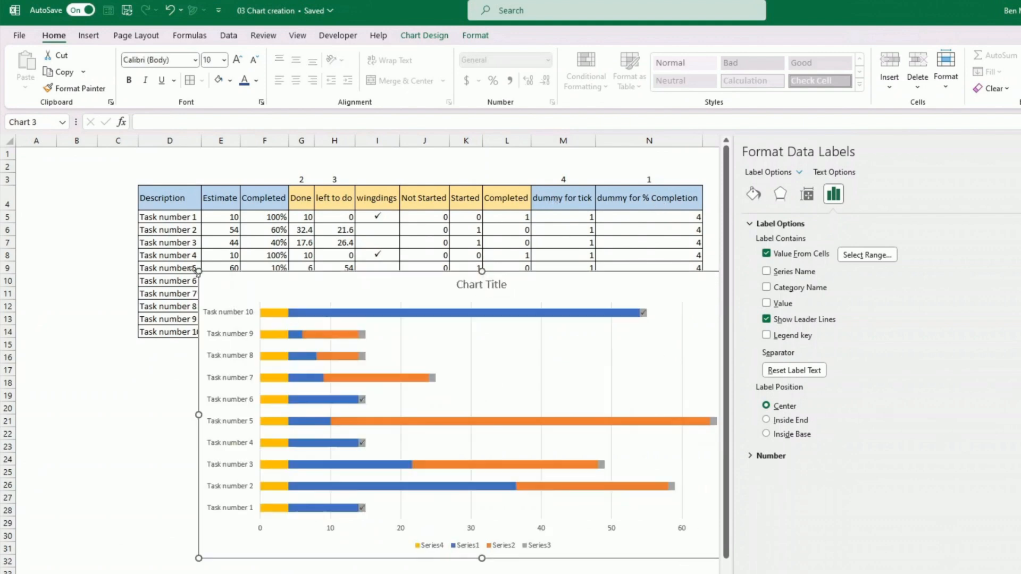
Remove the fill from the dummy for tick series so only its tick labels are left in the chart.
click(432, 378)
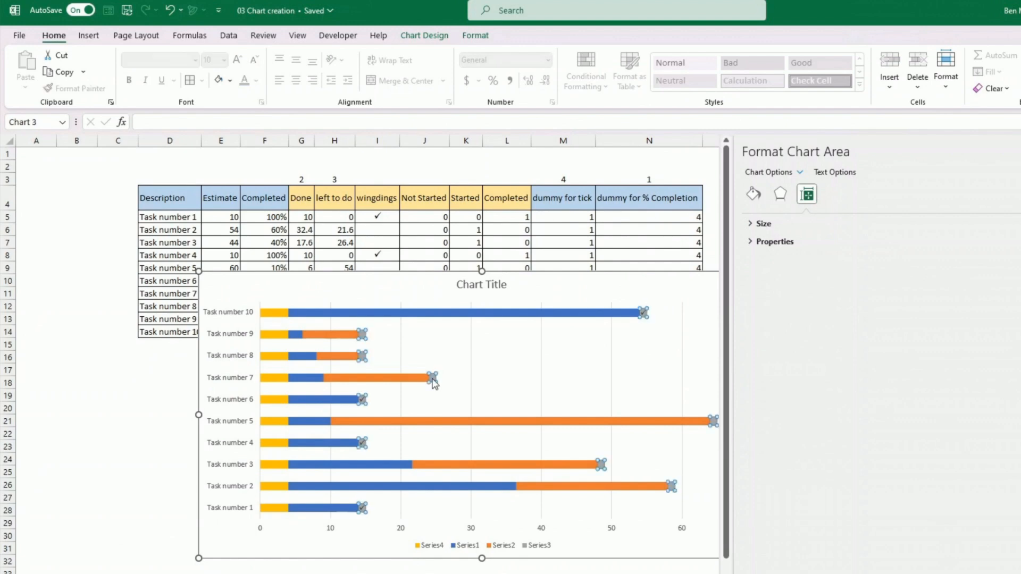
click(475, 37)
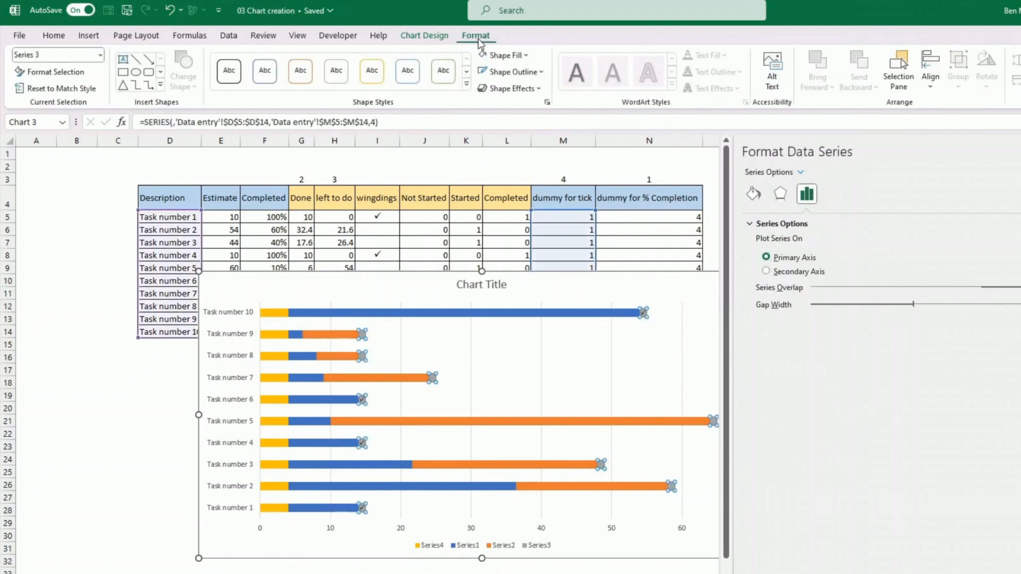
click(526, 55)
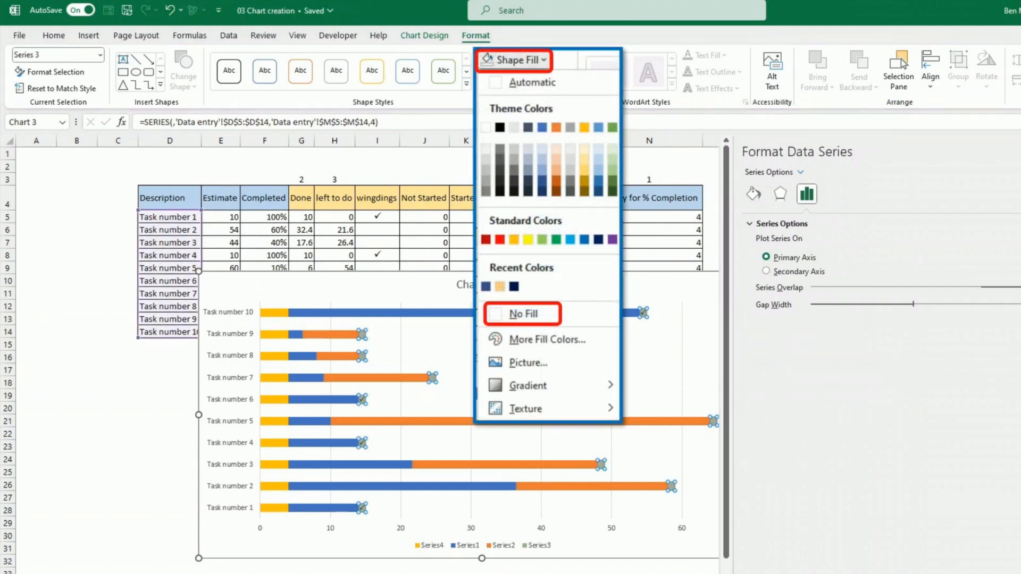
click(524, 313)
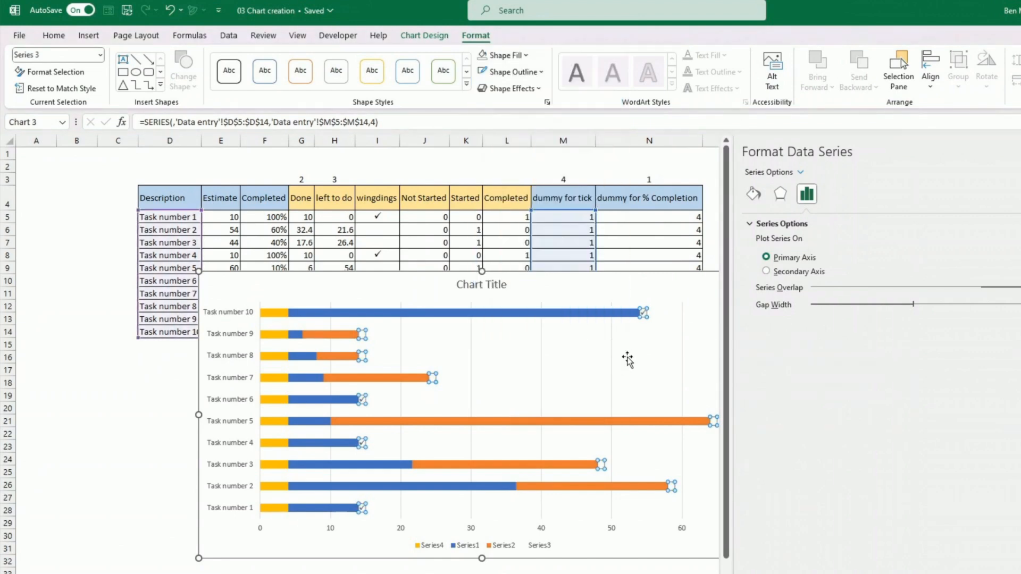
click(686, 573)
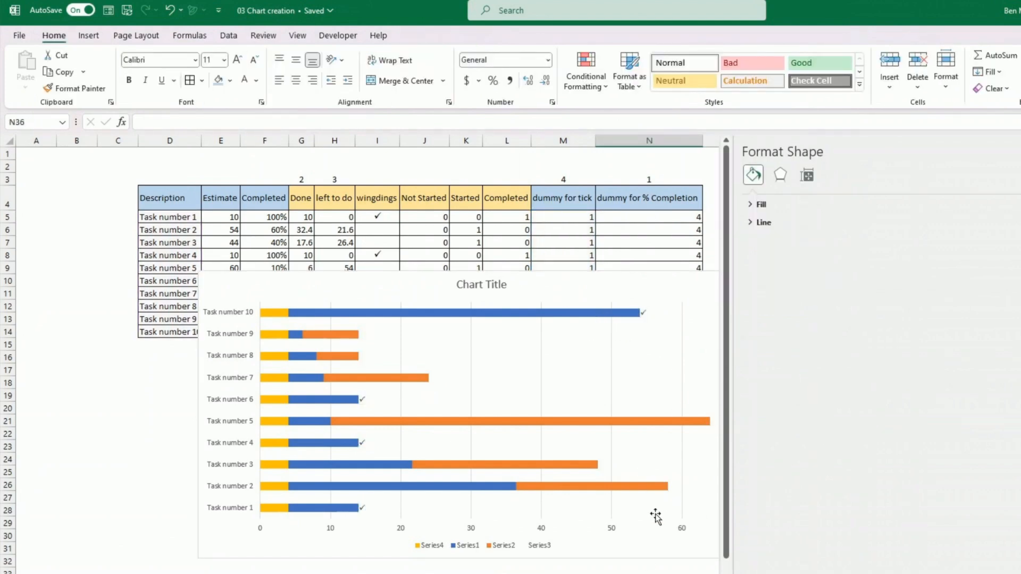
Add data labels to the dummy for % Completion series, showing the Completed cells F5:F14 instead of the value.
click(274, 316)
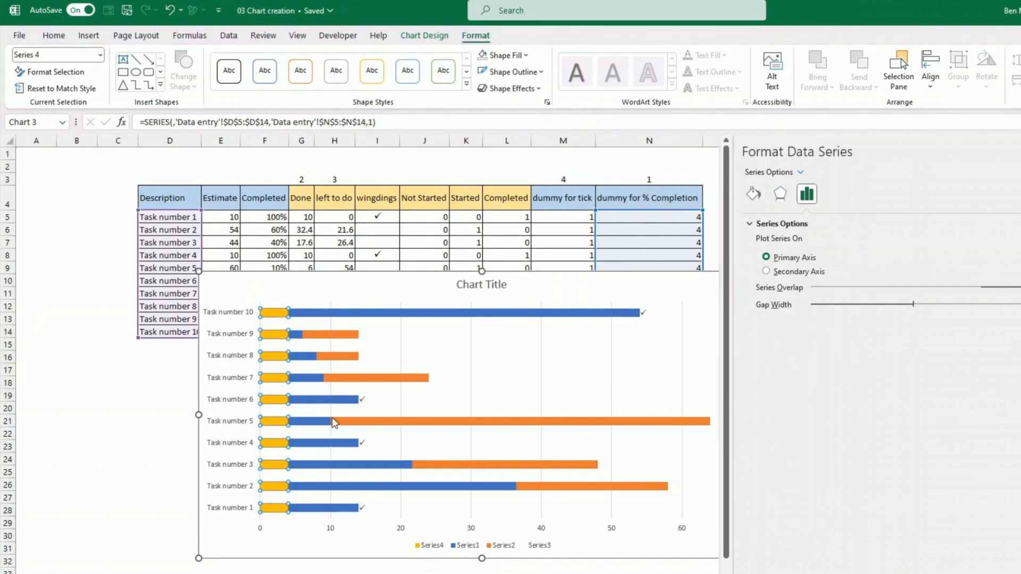
click(275, 315)
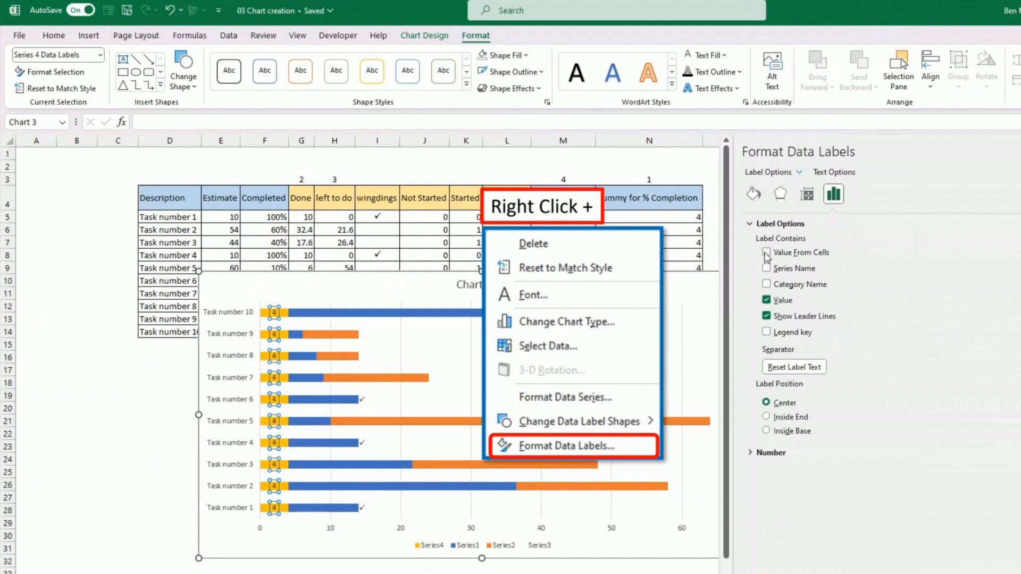
click(766, 252)
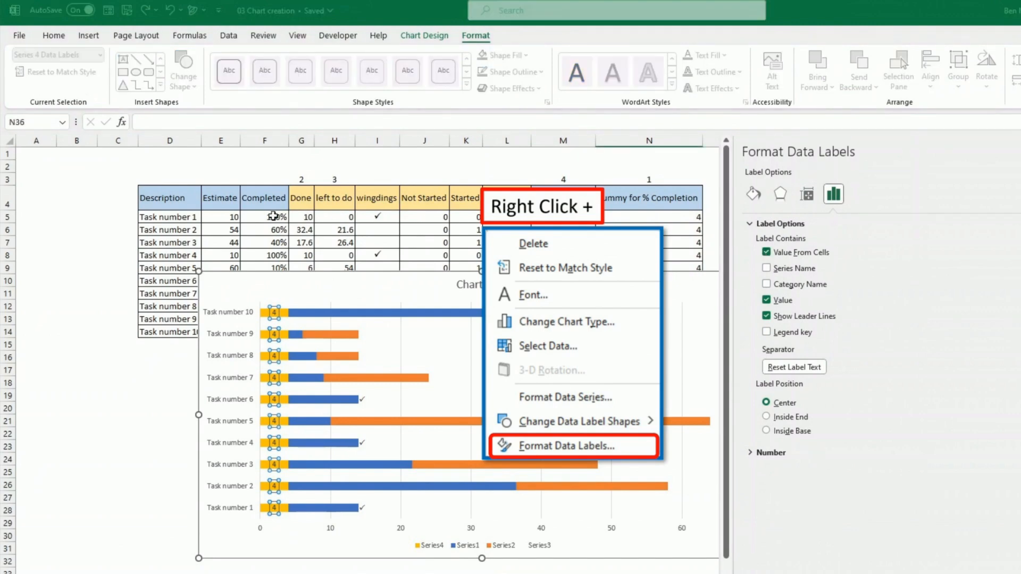
drag(272, 216, 266, 331)
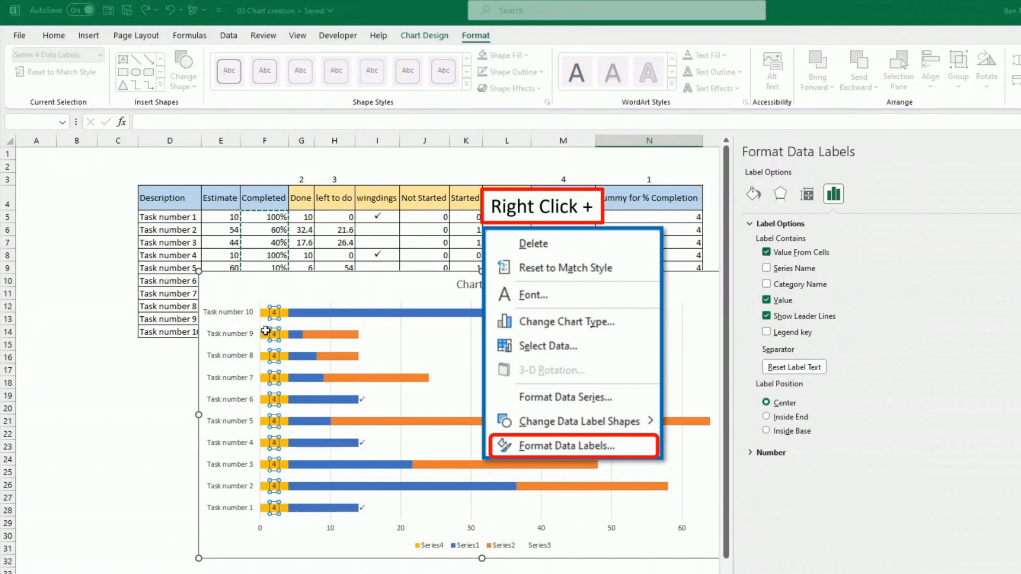
key(Return)
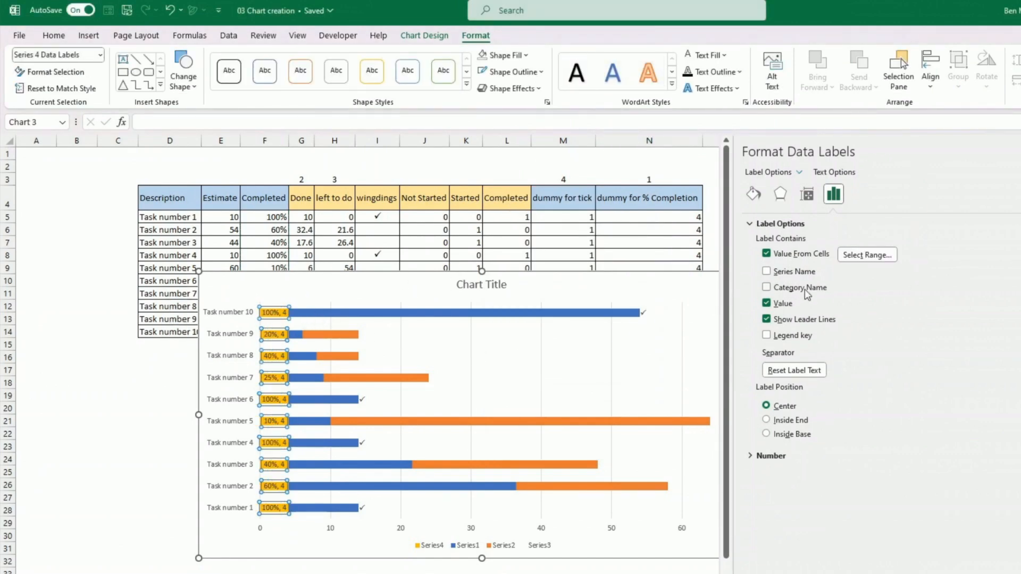
click(766, 303)
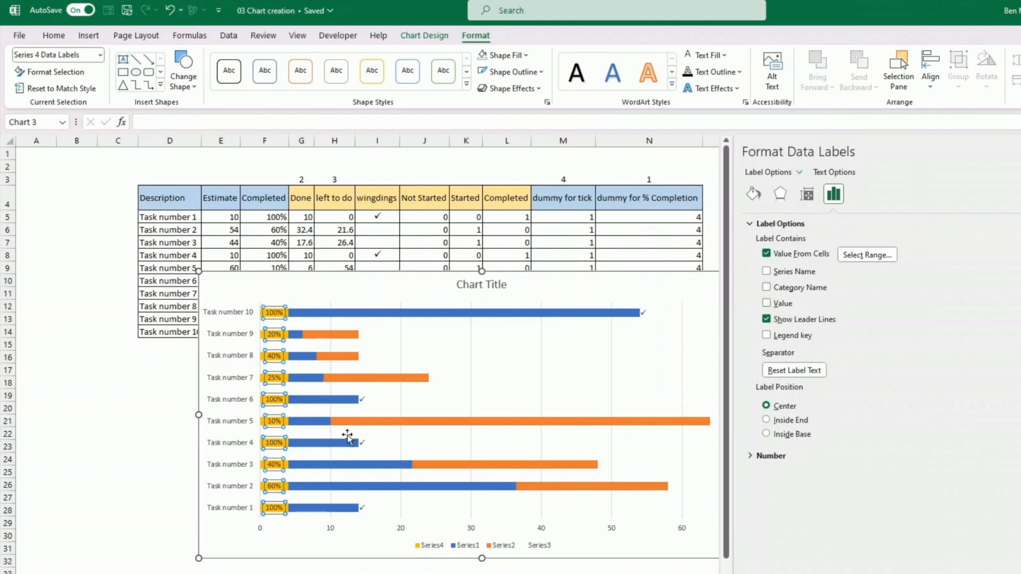
Remove the fill from the dummy for % Completion series, Series4, keeping its percentage labels.
click(280, 534)
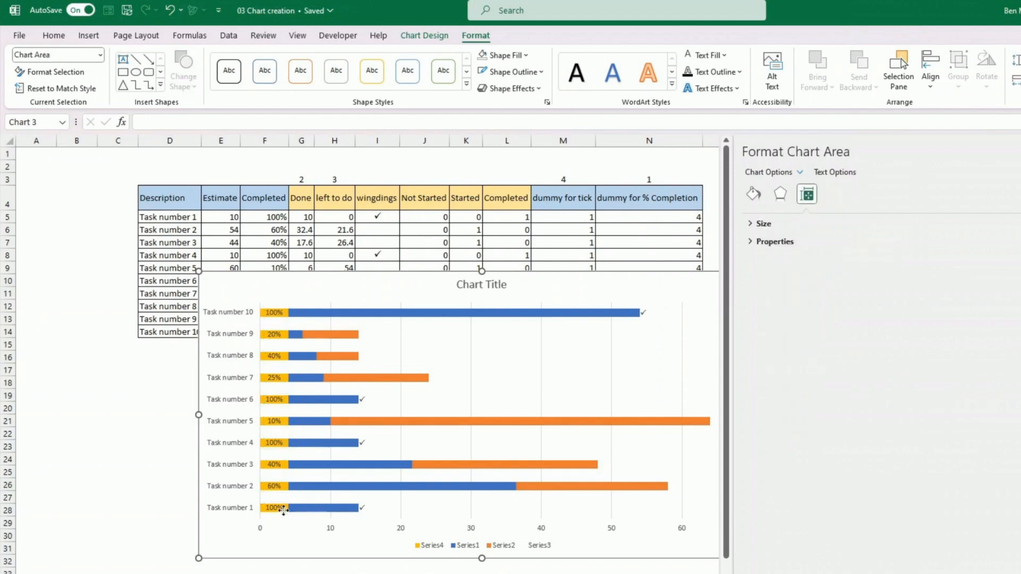
click(284, 509)
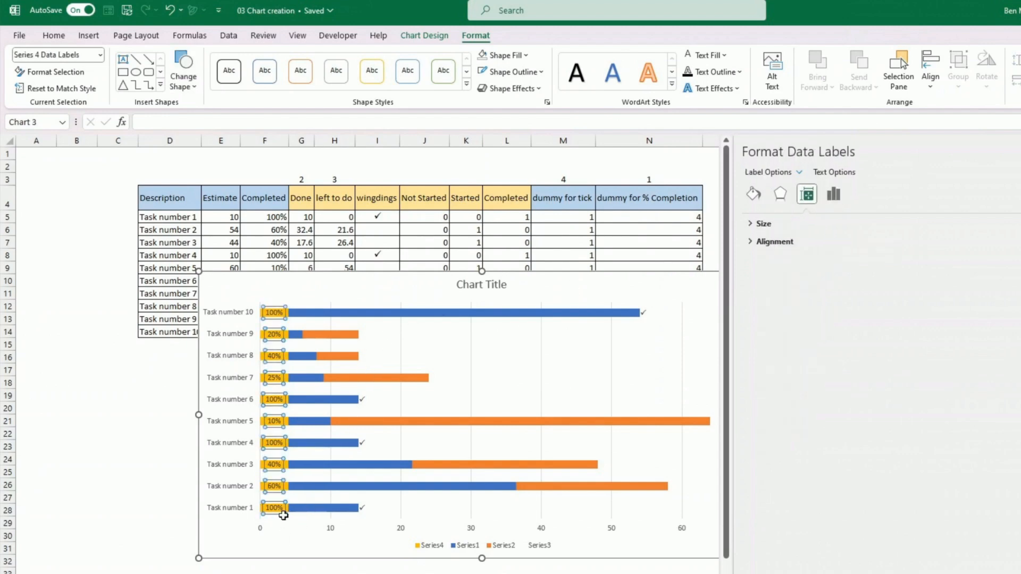
click(261, 490)
click(262, 490)
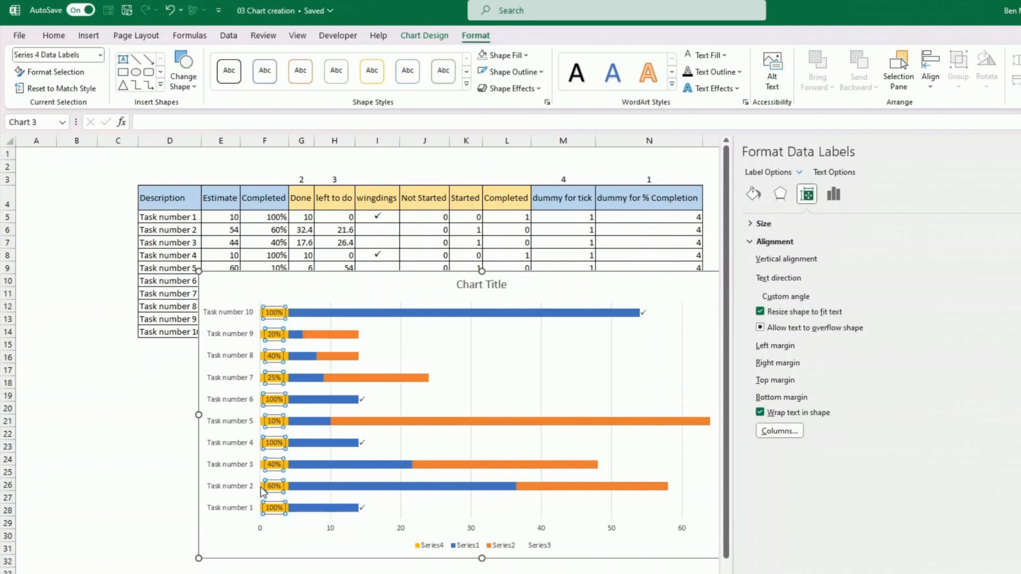
click(263, 490)
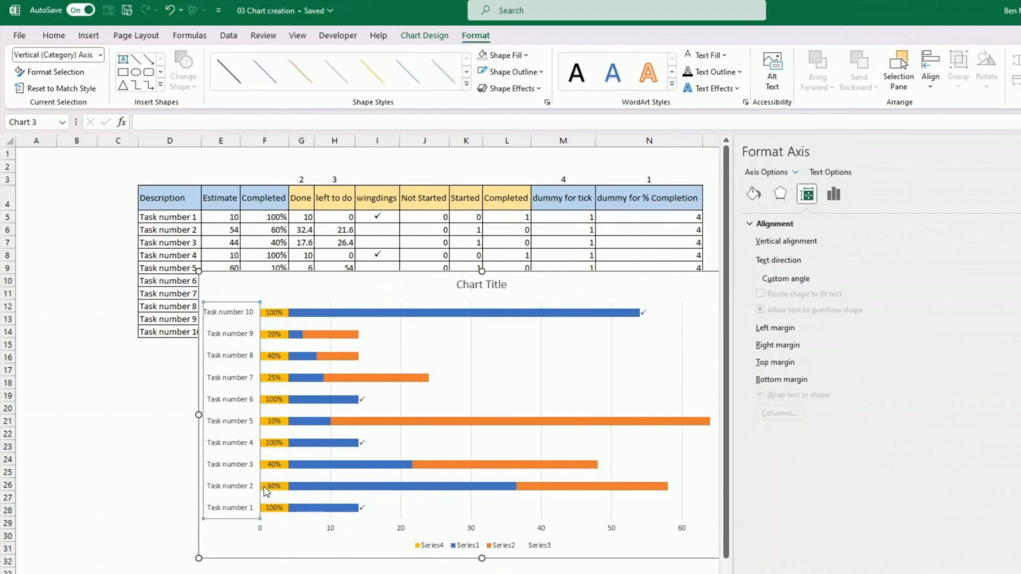
click(266, 492)
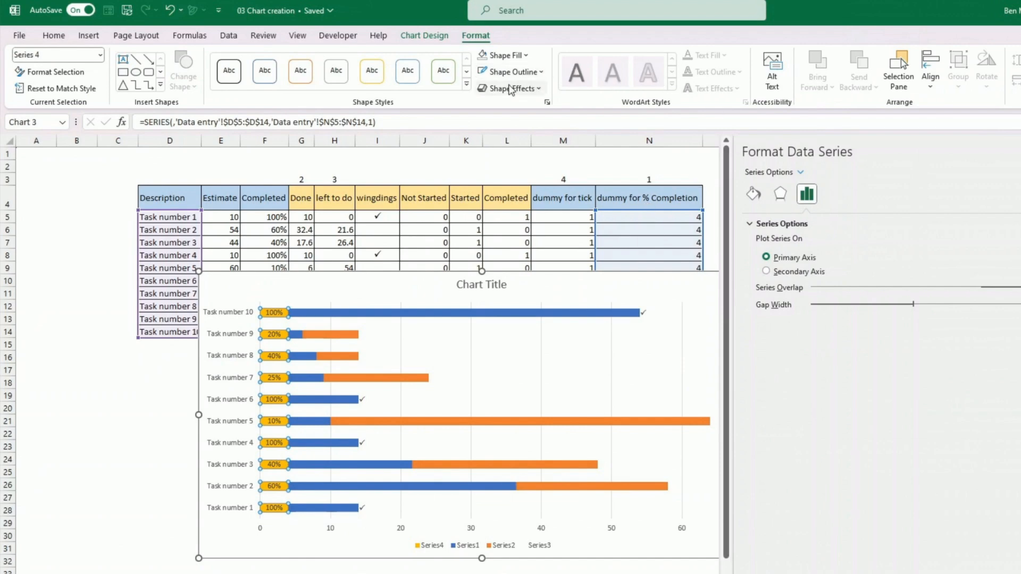
click(505, 56)
click(523, 313)
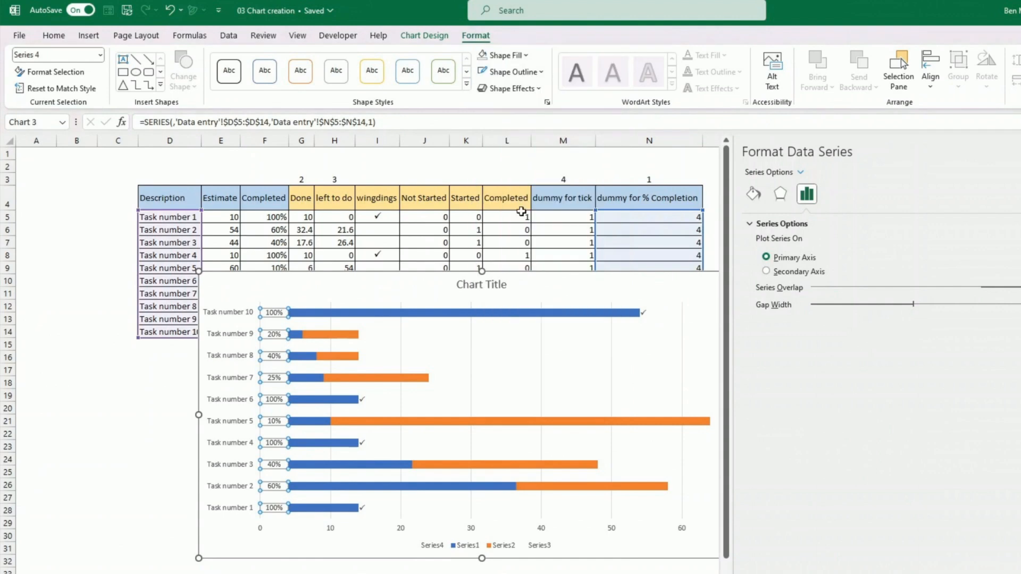
click(128, 437)
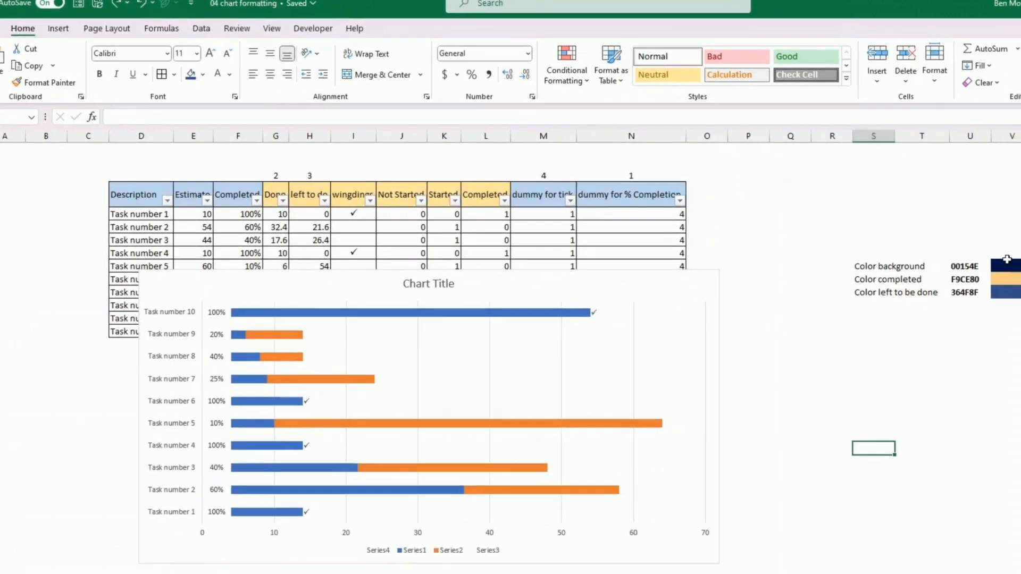
Fill the chart area with the custom background colour listed beside the table, hex 00154E.
drag(1013, 267, 1015, 289)
click(1017, 344)
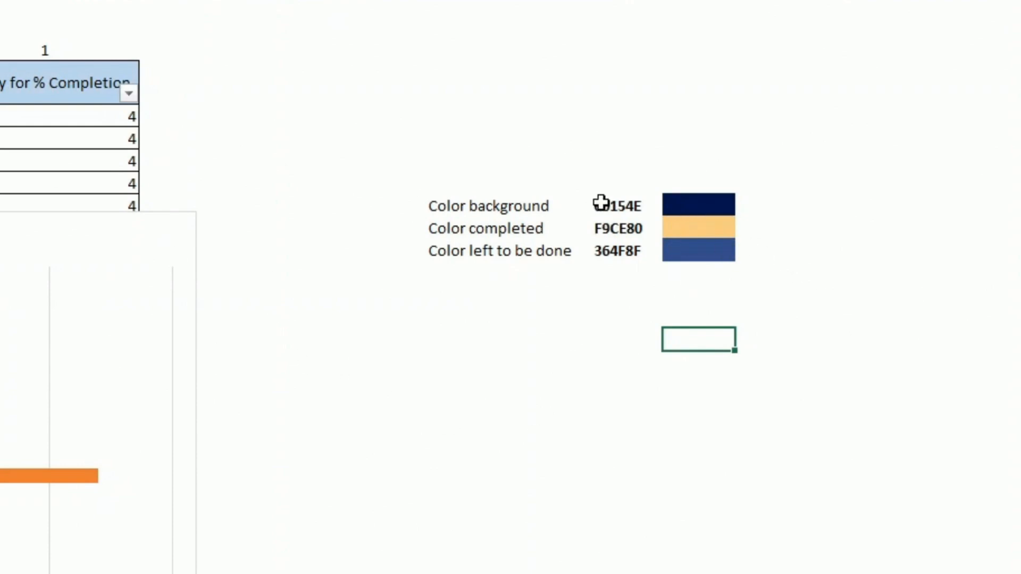
drag(600, 203, 605, 250)
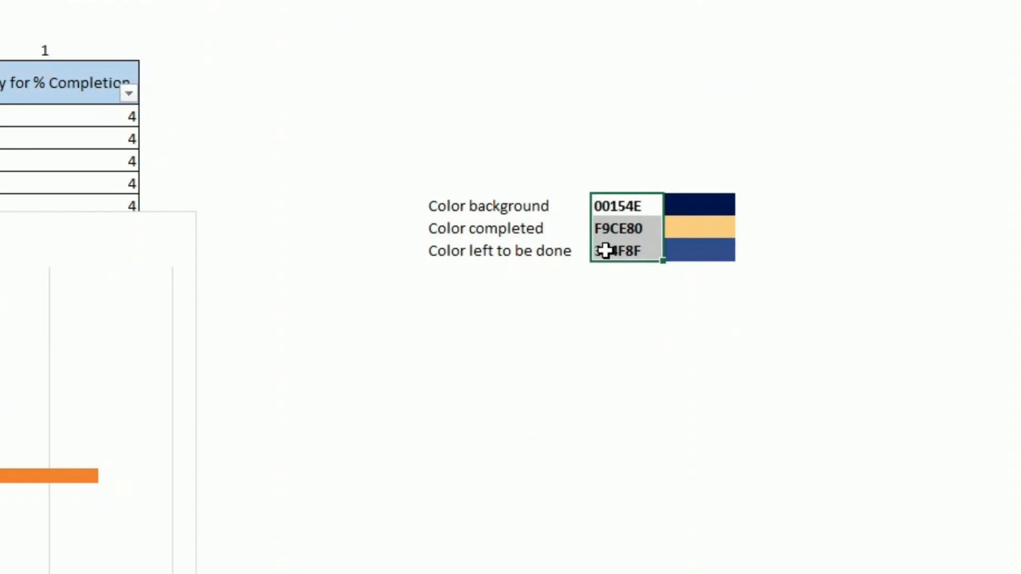
click(623, 338)
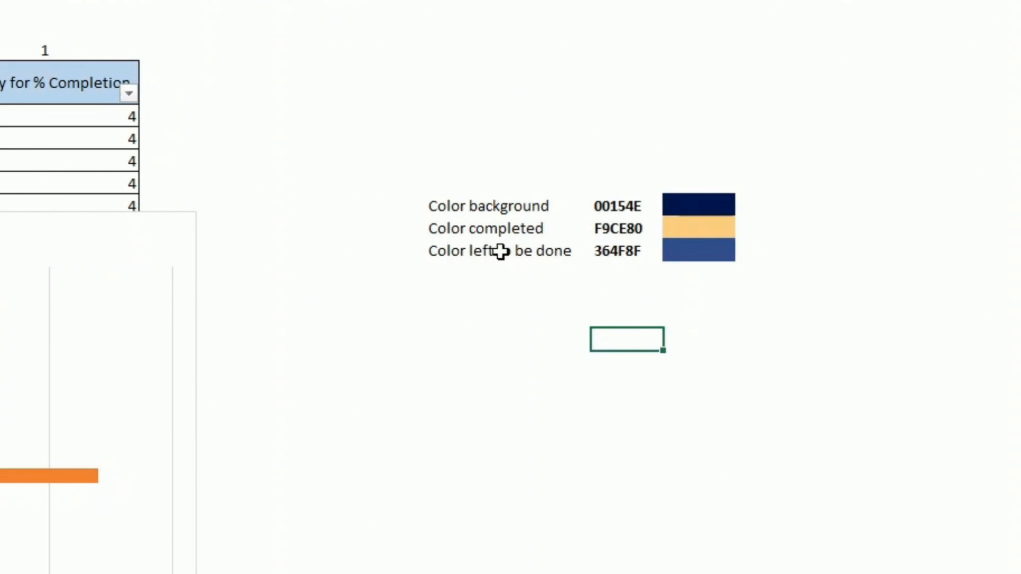
click(638, 250)
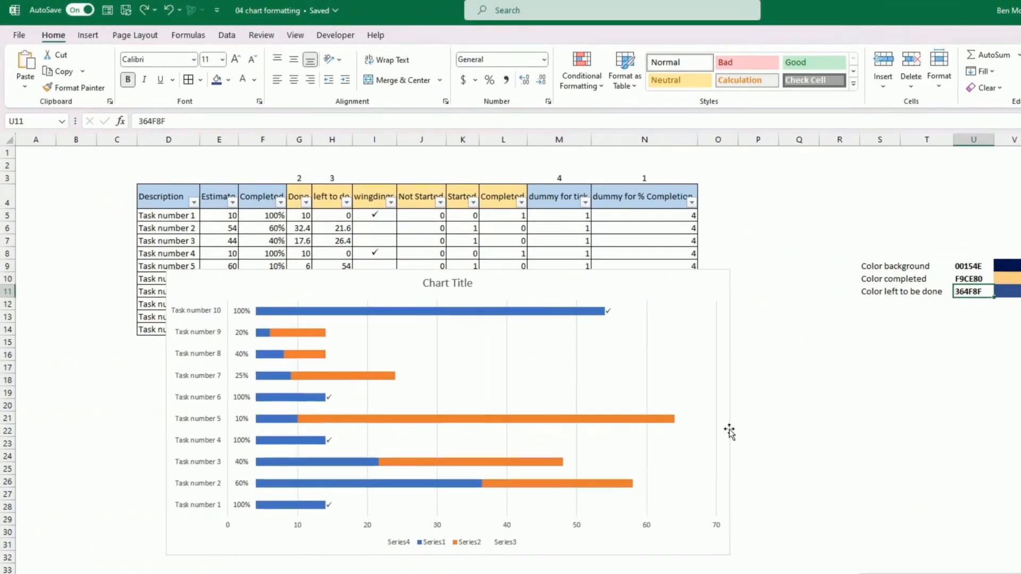
click(729, 430)
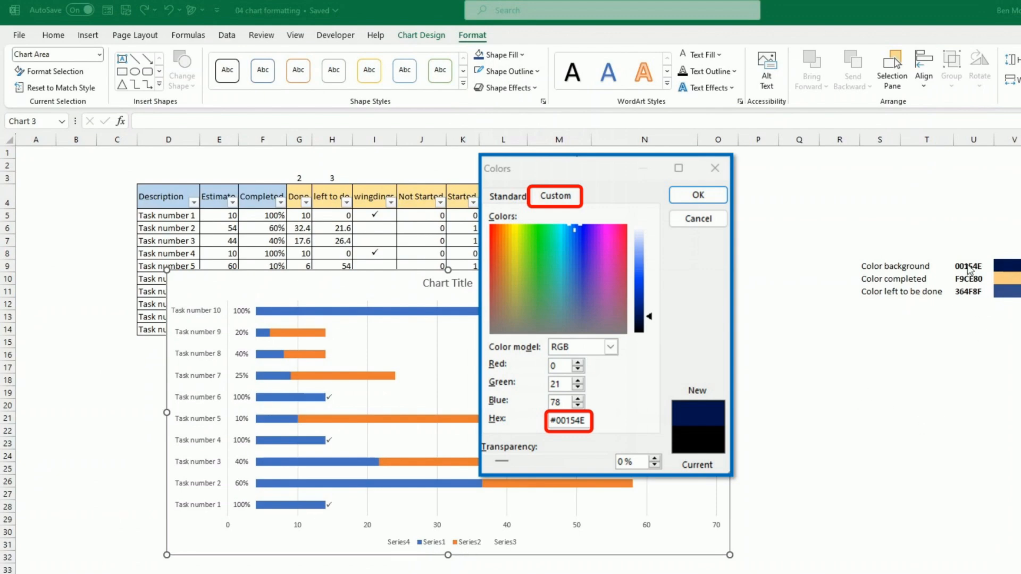
key(Return)
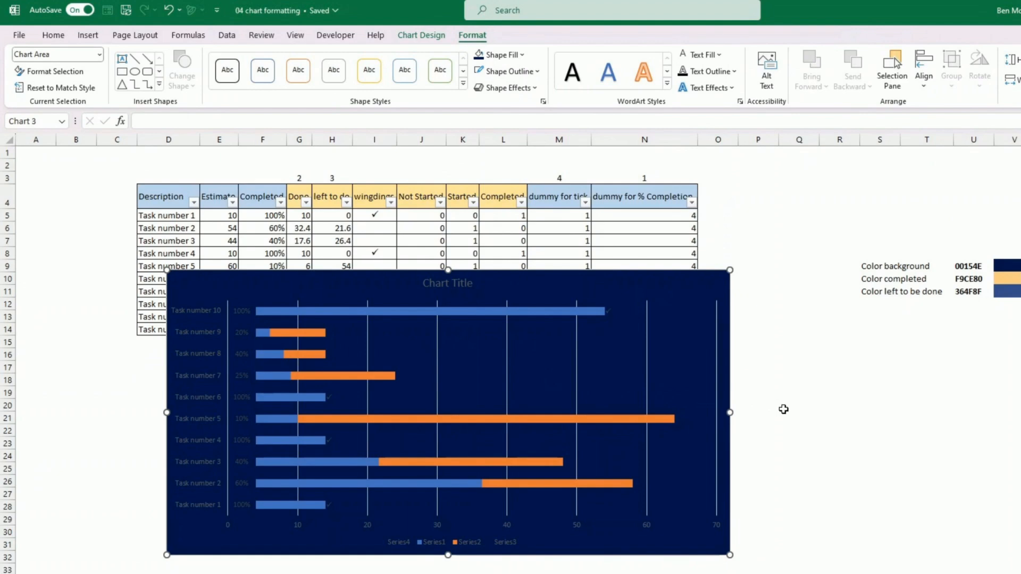
Make the task name labels on the vertical axis white and bold.
click(201, 335)
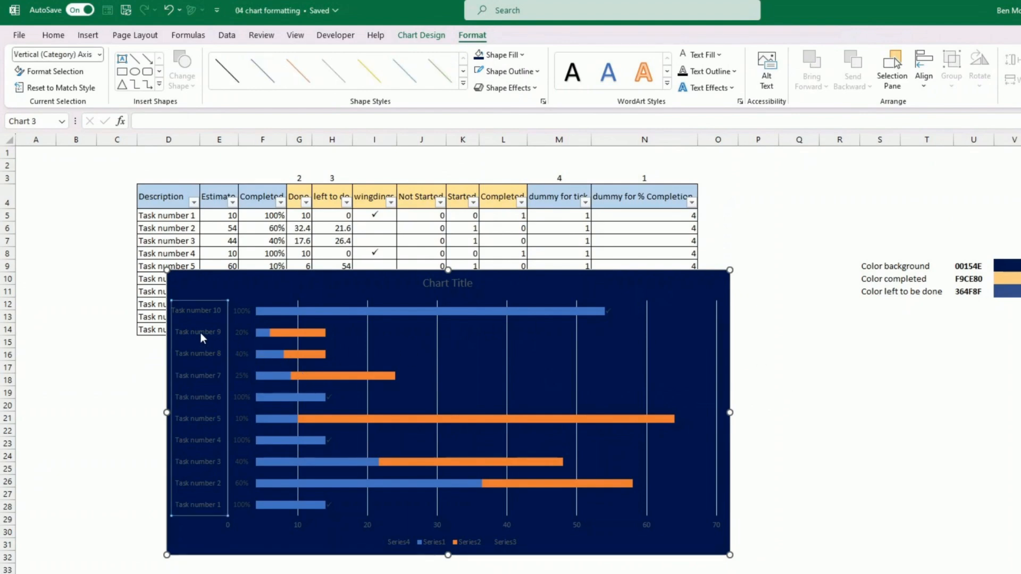
click(43, 37)
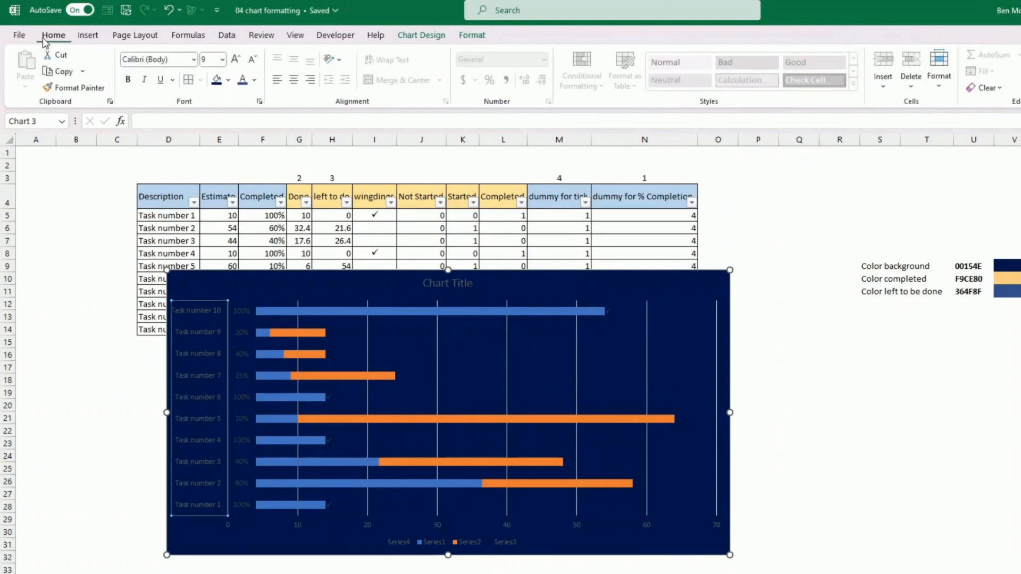
click(243, 80)
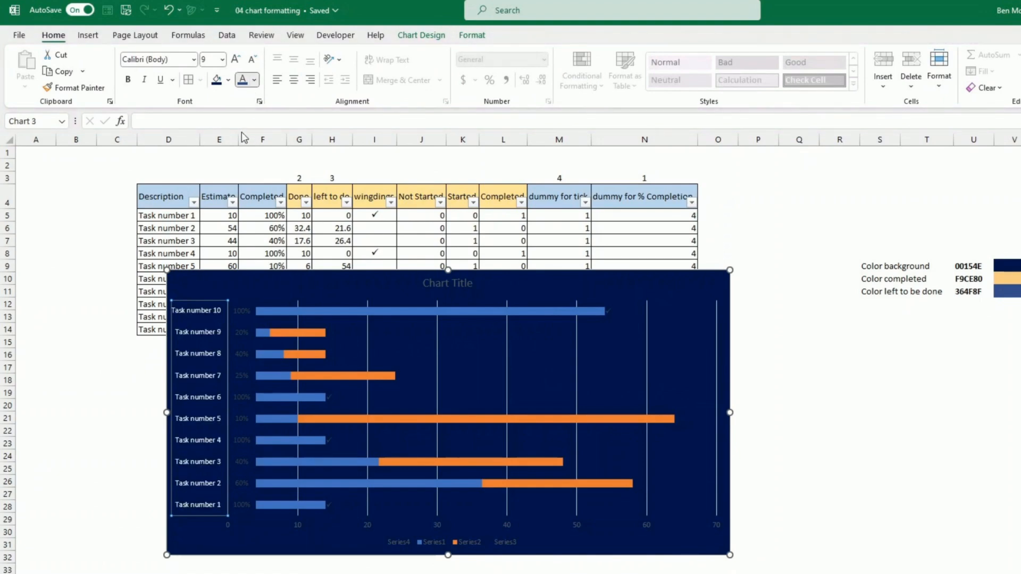
key(ctrl+b)
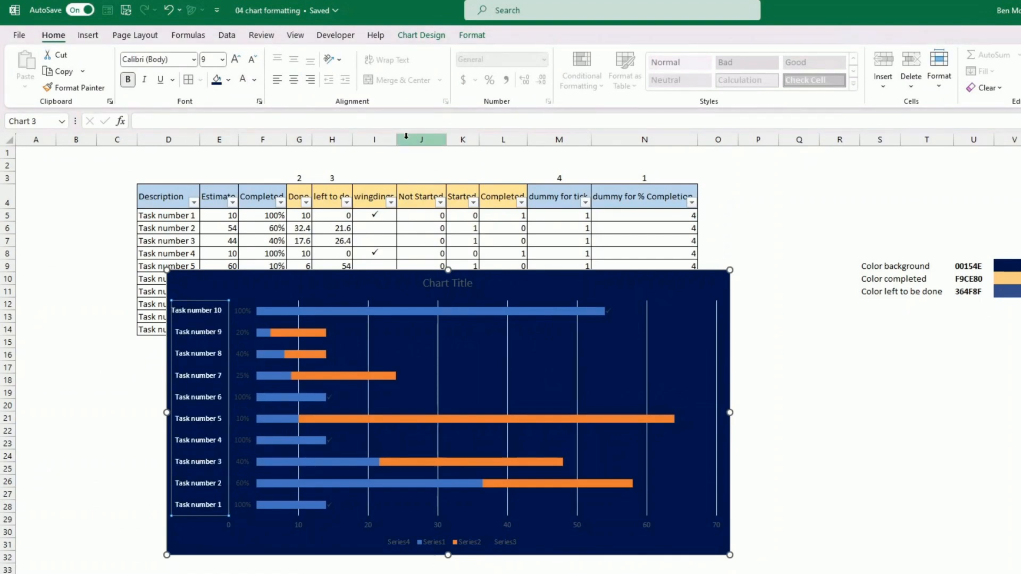
Make the percentage data labels of the dummy for % Completion series white and bold.
click(242, 311)
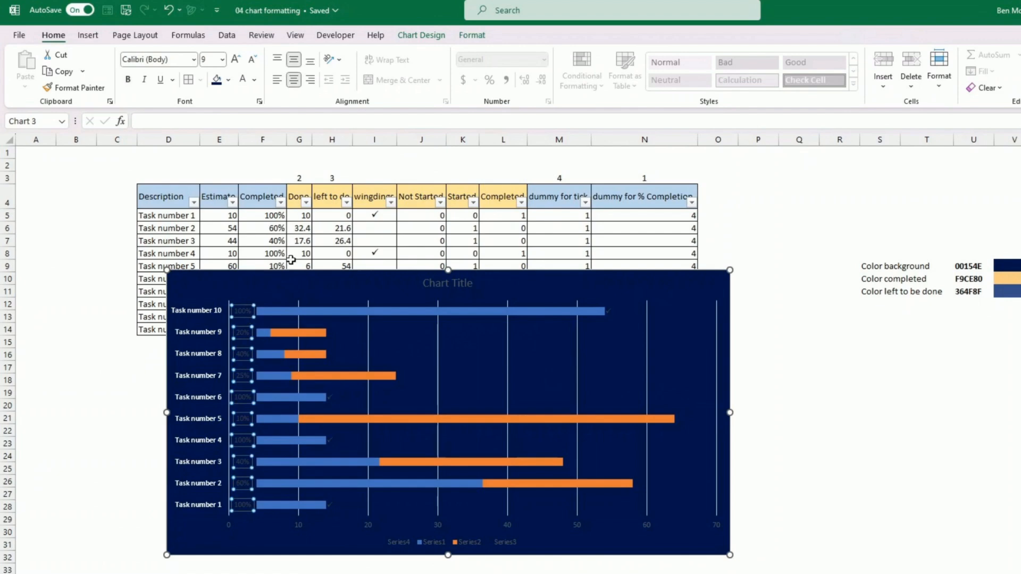
click(242, 80)
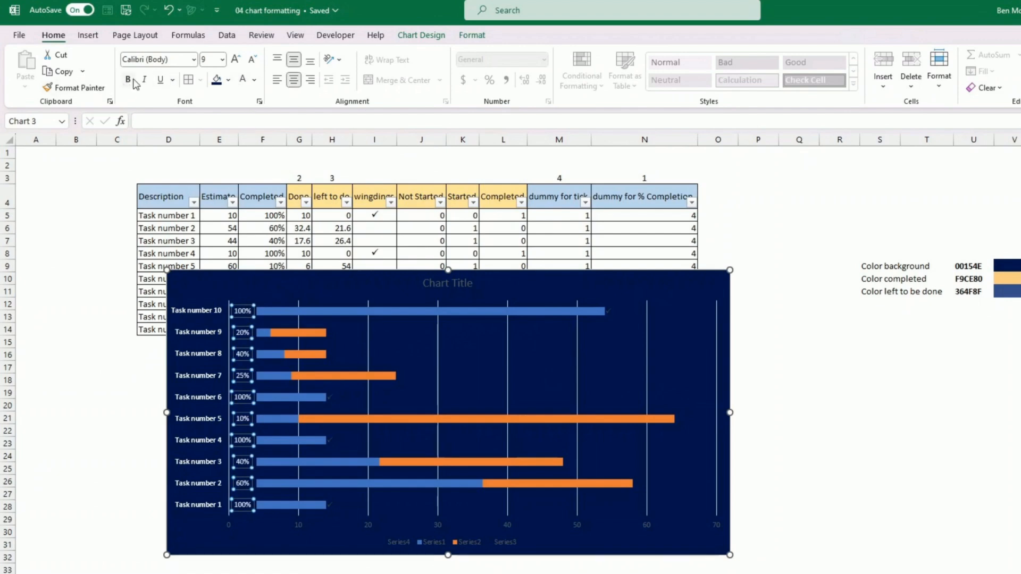
click(128, 80)
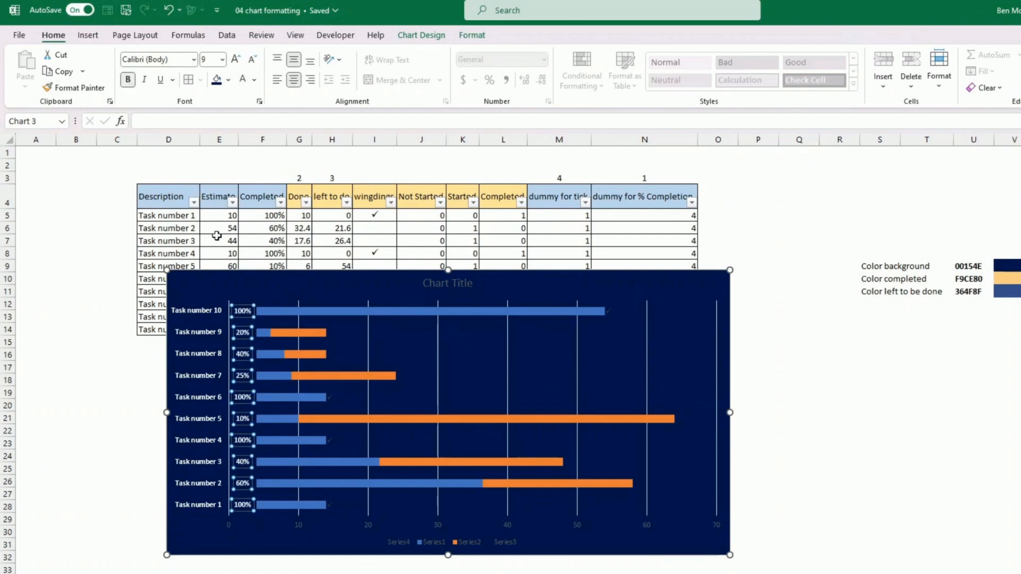
Enlarge the chart from its upper-left corner and delete the horizontal value axis.
drag(167, 270, 121, 216)
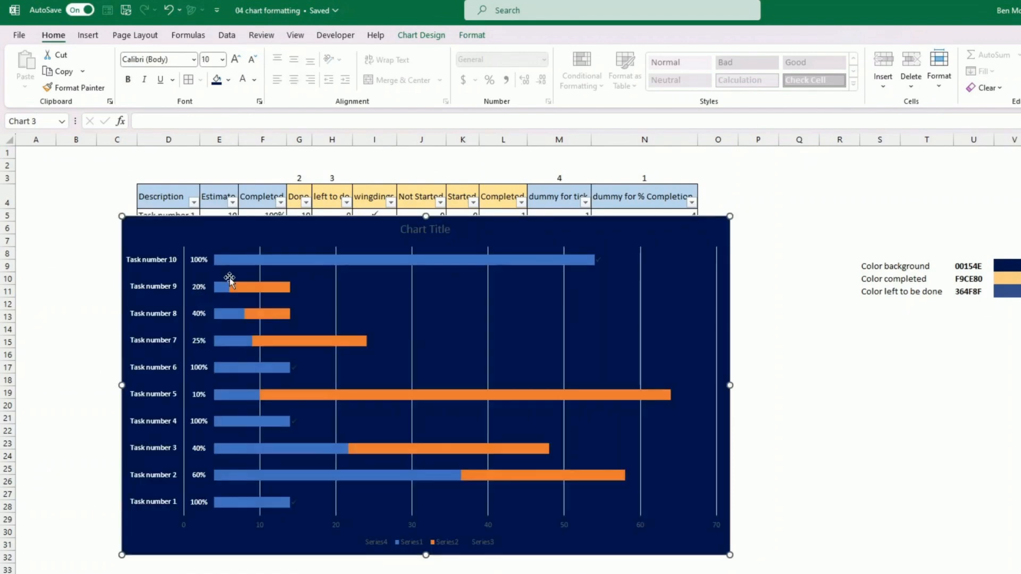
click(412, 529)
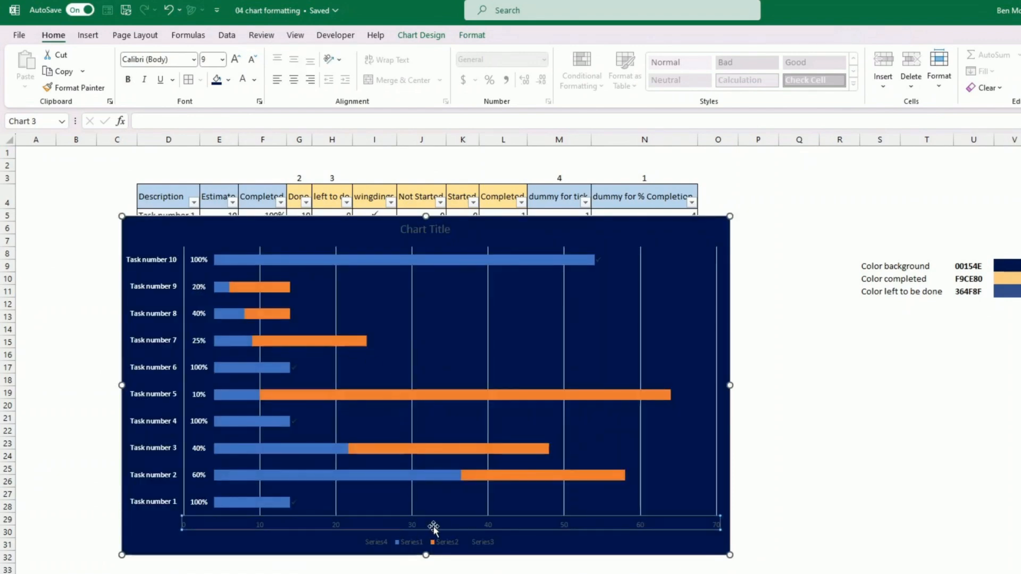
key(Delete)
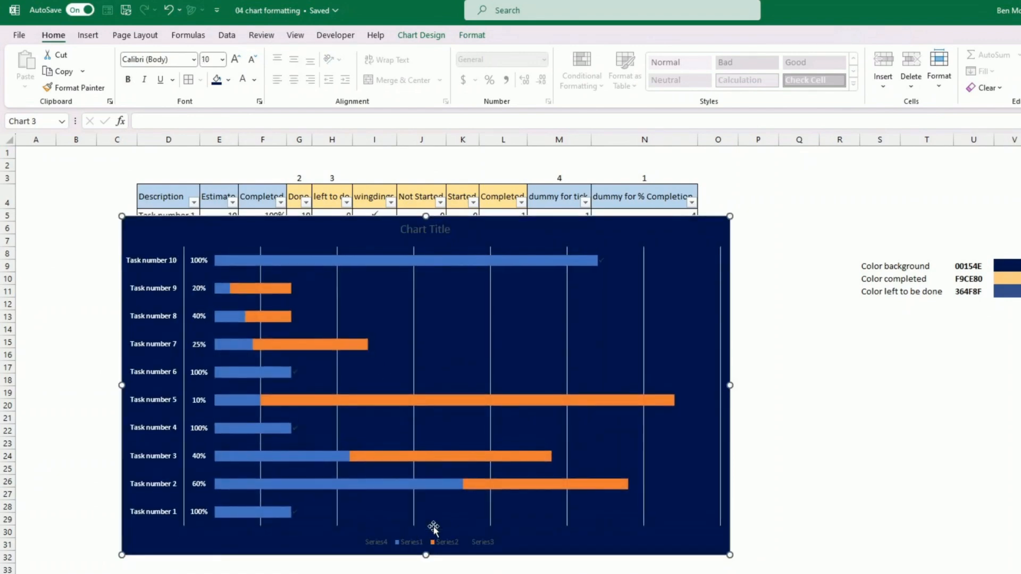
Delete the chart title, the vertical gridlines and the legend from the bar chart.
click(437, 230)
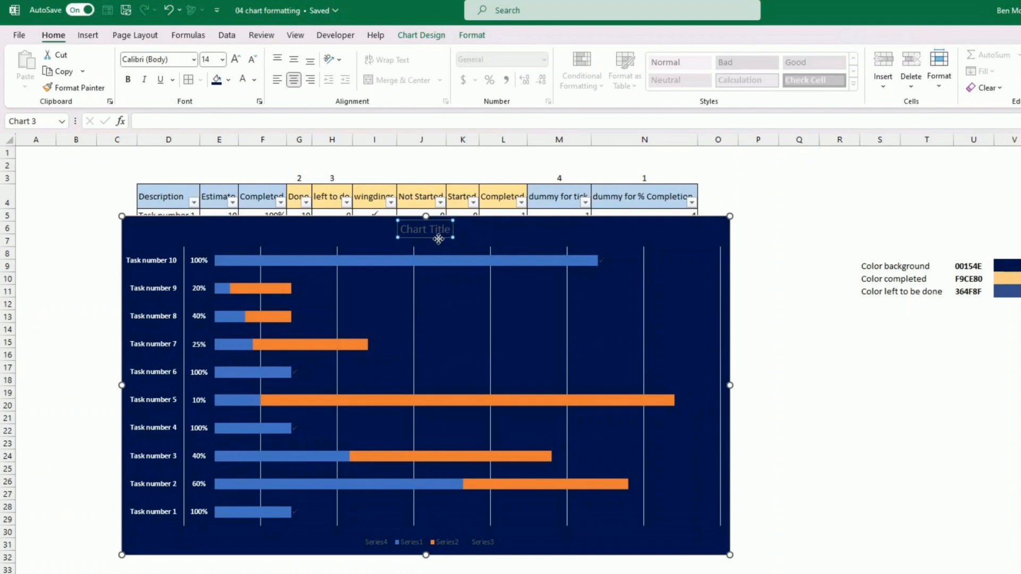
key(Delete)
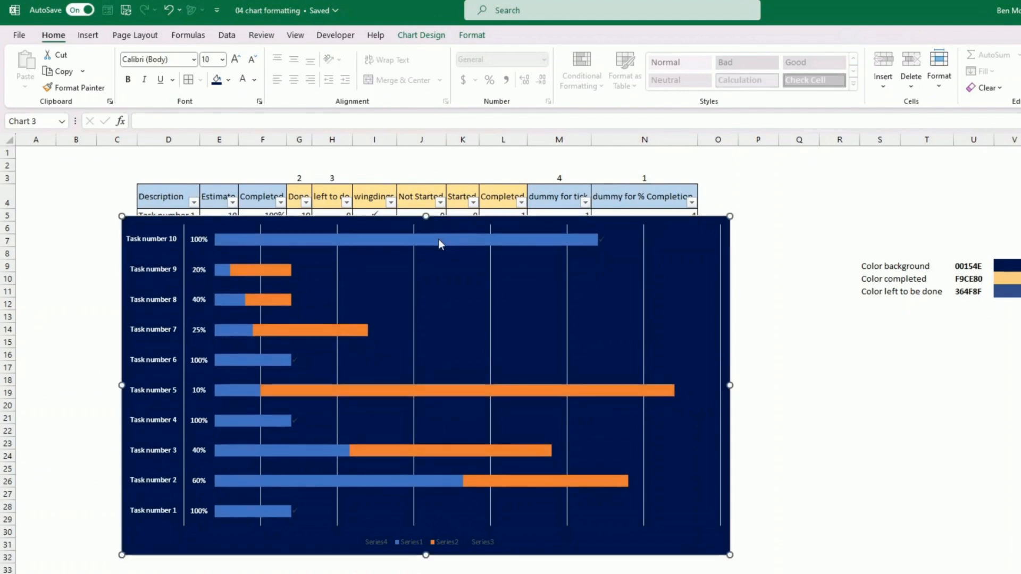
click(567, 327)
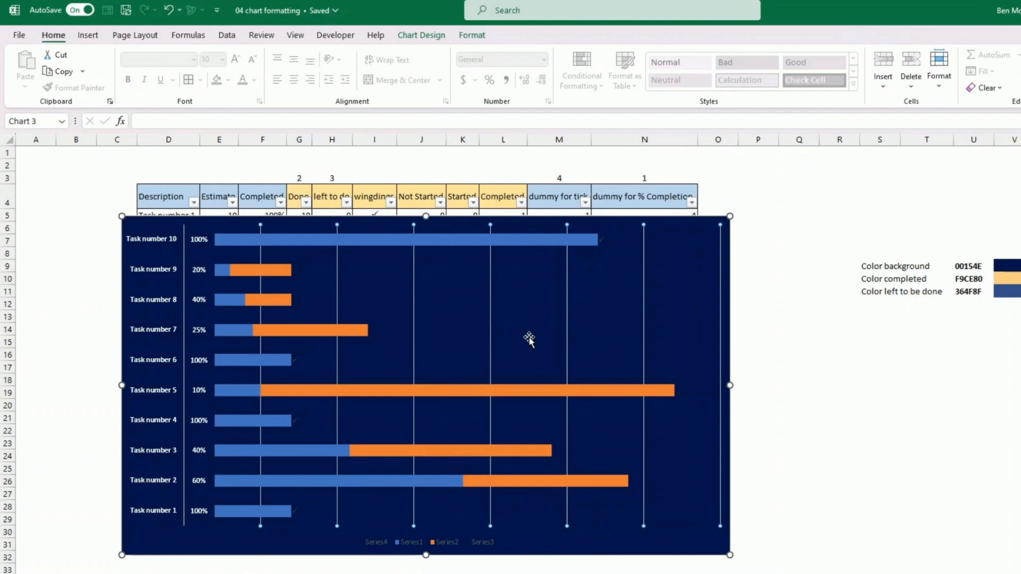
key(Delete)
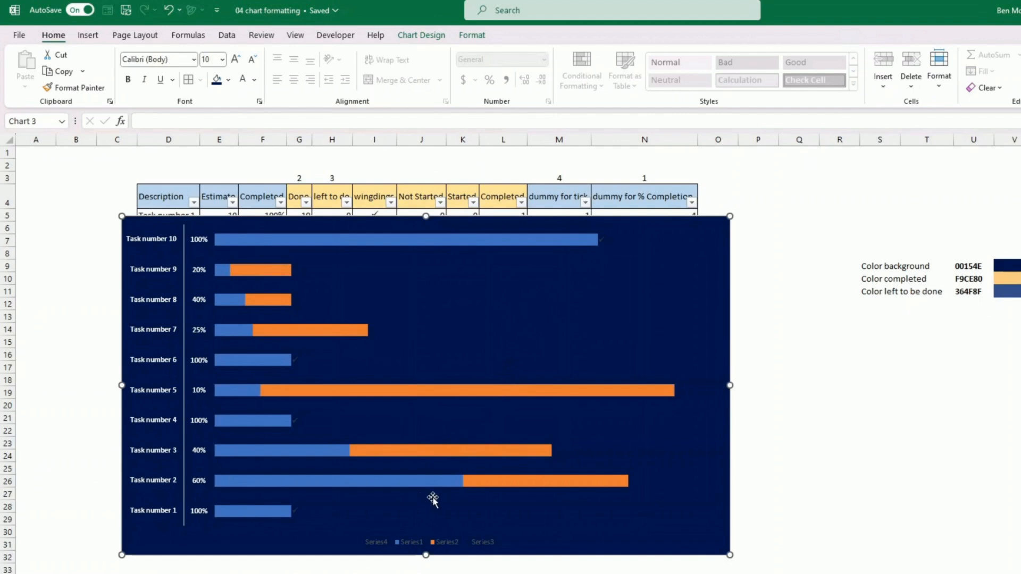
click(448, 542)
key(Delete)
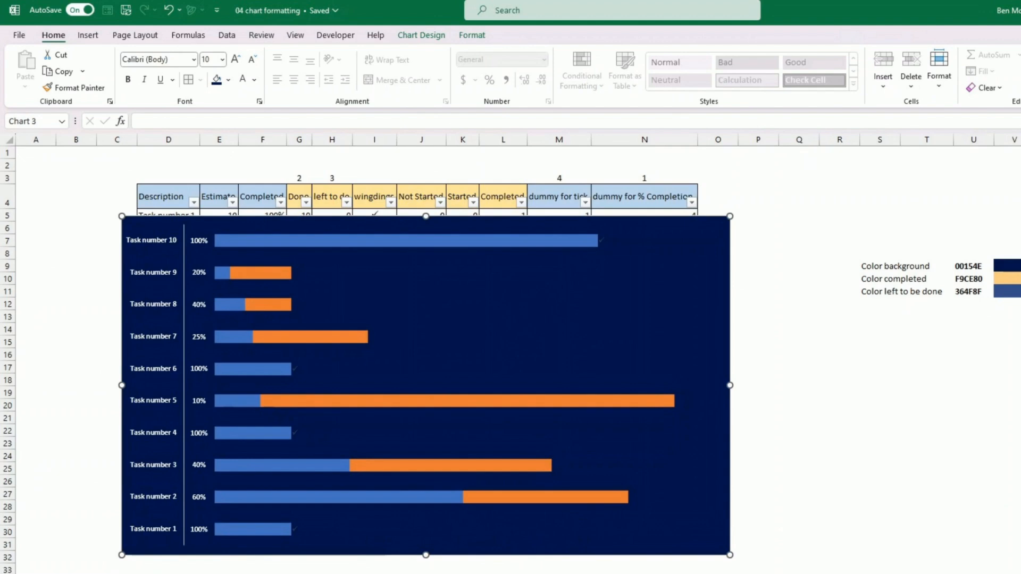
scroll(511, 359, down, 3)
scroll(511, 360, up, 3)
key(alt+Tab)
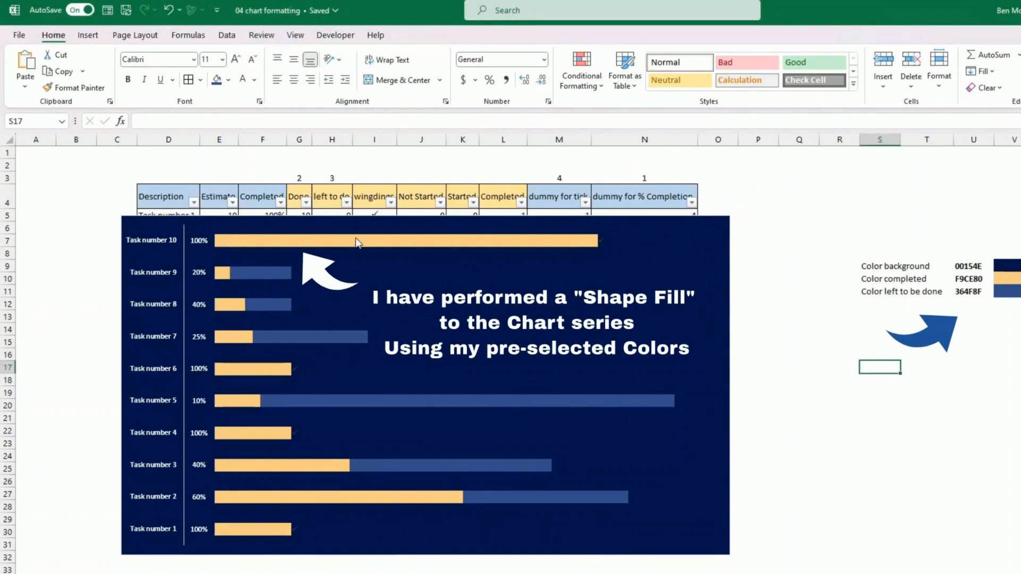
Give the completed and left-to-do bars of the chart a white shape outline.
click(367, 241)
click(508, 72)
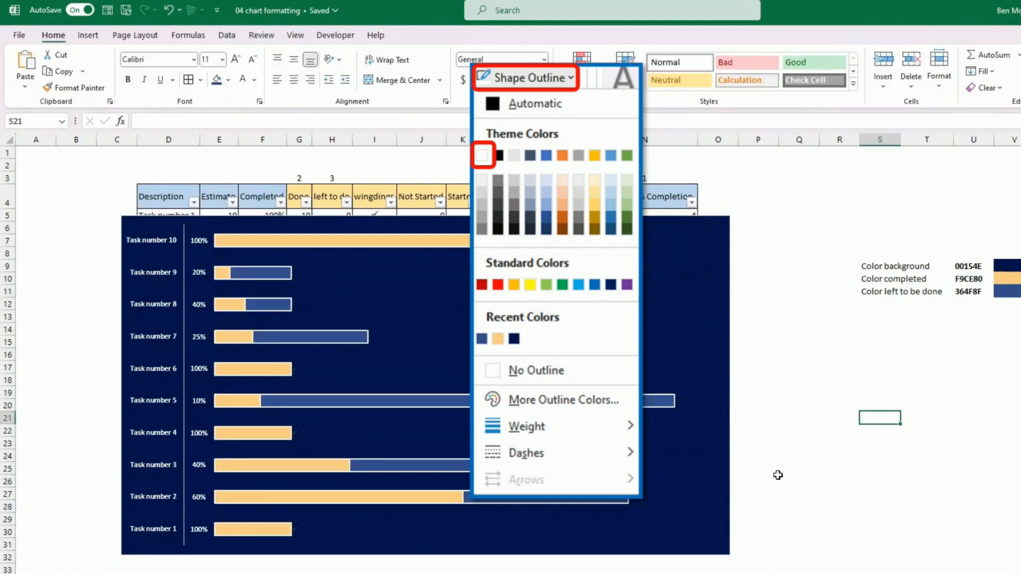
click(777, 477)
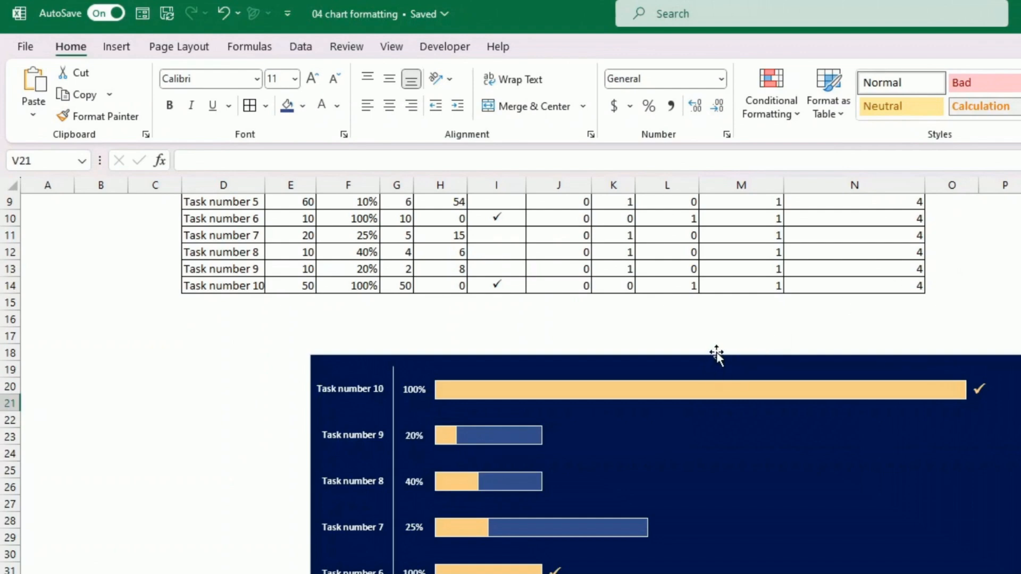
Move the bar chart slightly further down below the table so its upper edge sits at row 19.
drag(715, 353, 714, 367)
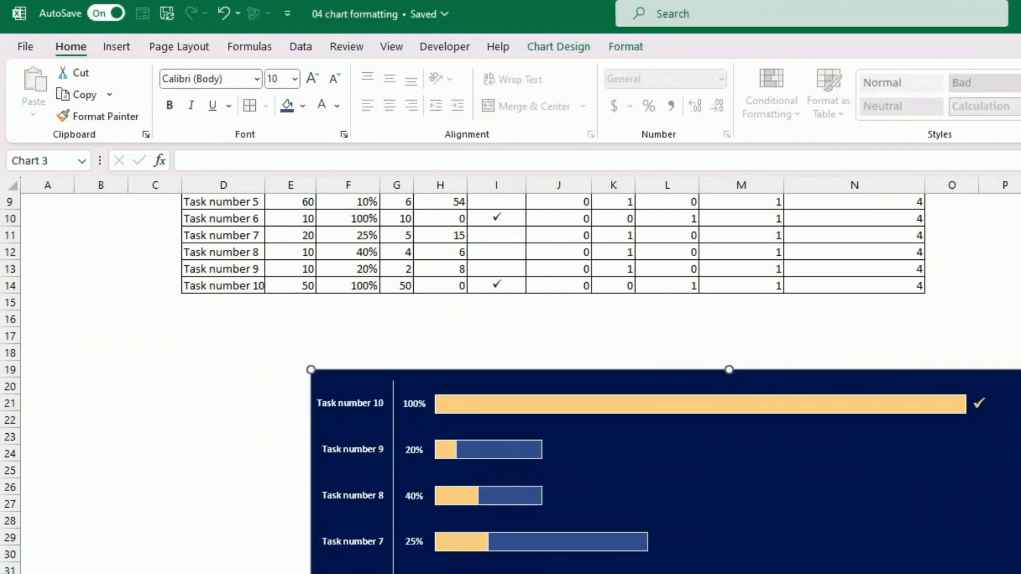
click(1020, 403)
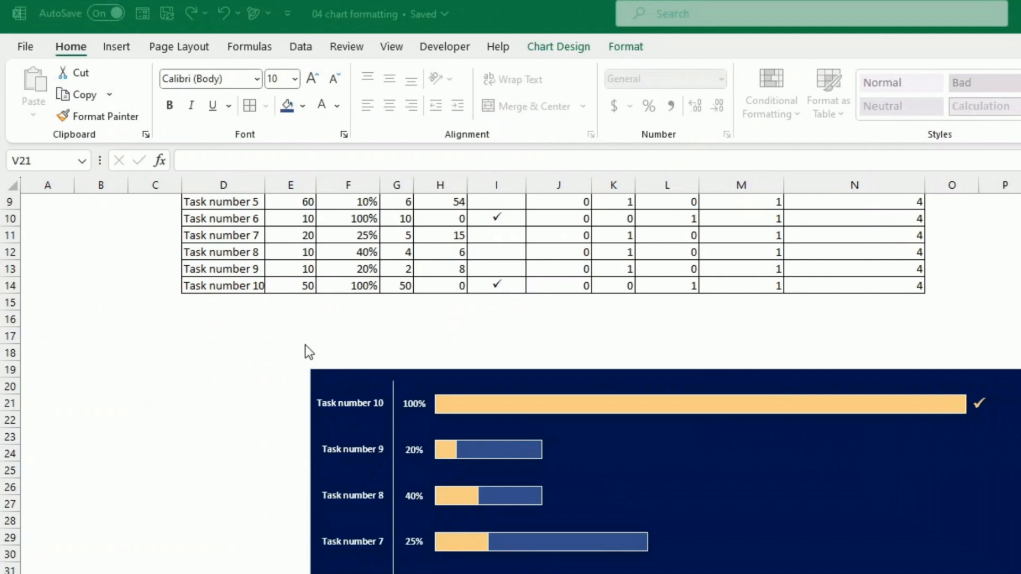
scroll(376, 319, up, 1)
click(385, 374)
scroll(385, 378, up, 2)
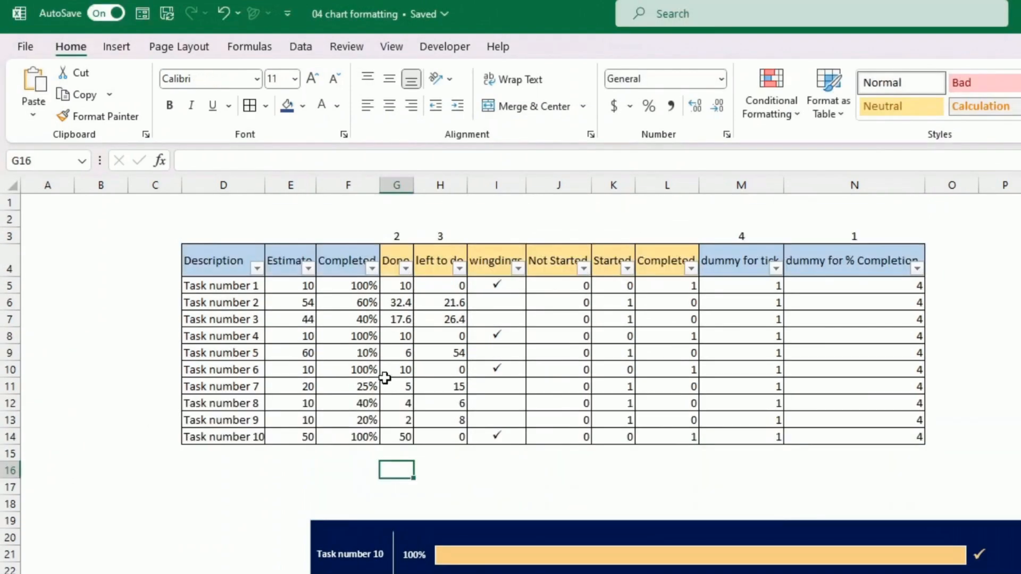
Total the Estimate column in cell E16 with =SUM(E5:E15).
click(299, 461)
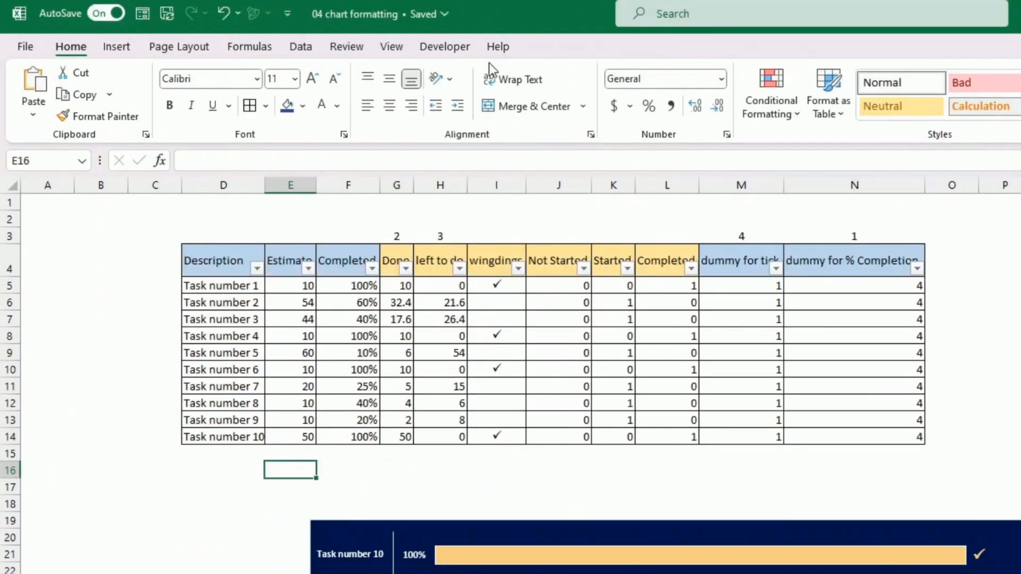
key(alt+equal)
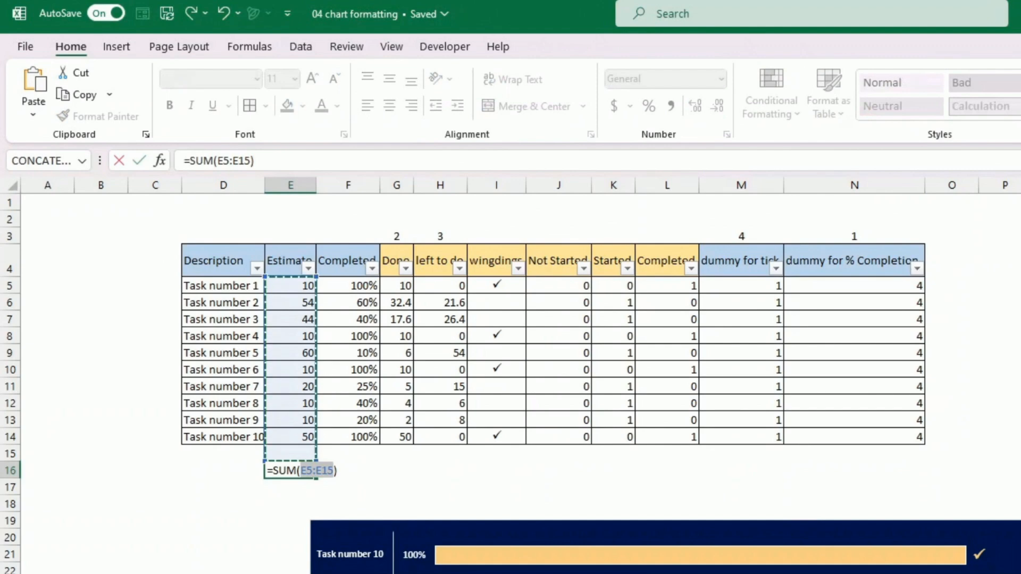
key(Return)
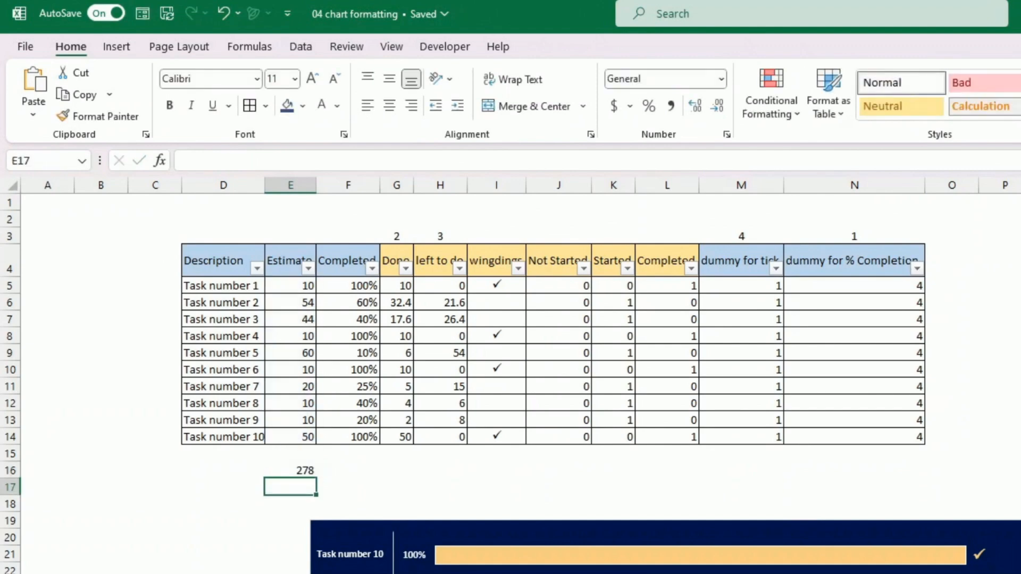
Copy the Estimate total formula from E16 to G16 and H16 to total the Done and left to do columns.
click(305, 472)
key(ctrl+c)
key(Right)
key(Right)
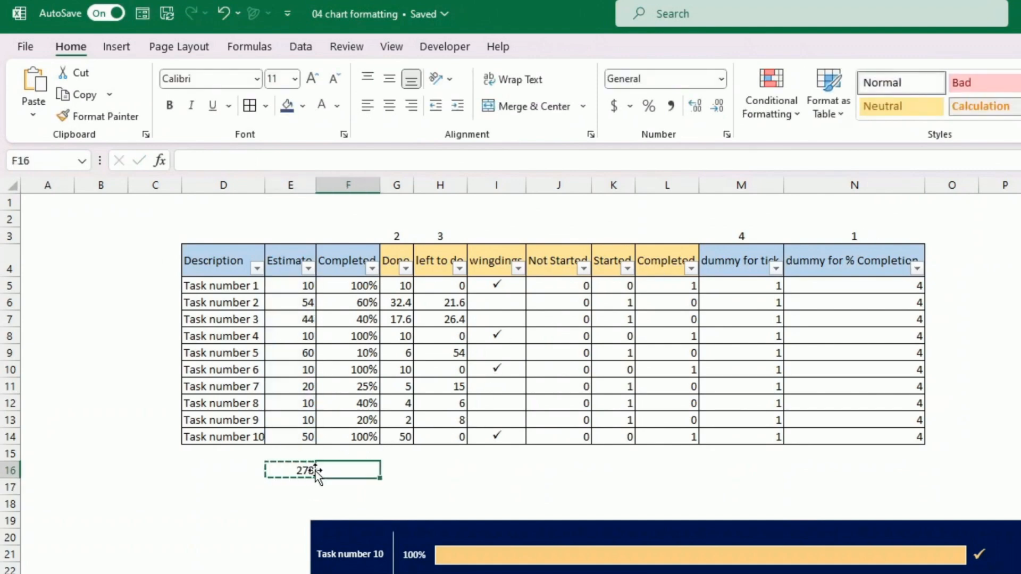
key(ctrl+v)
key(Right)
key(ctrl+v)
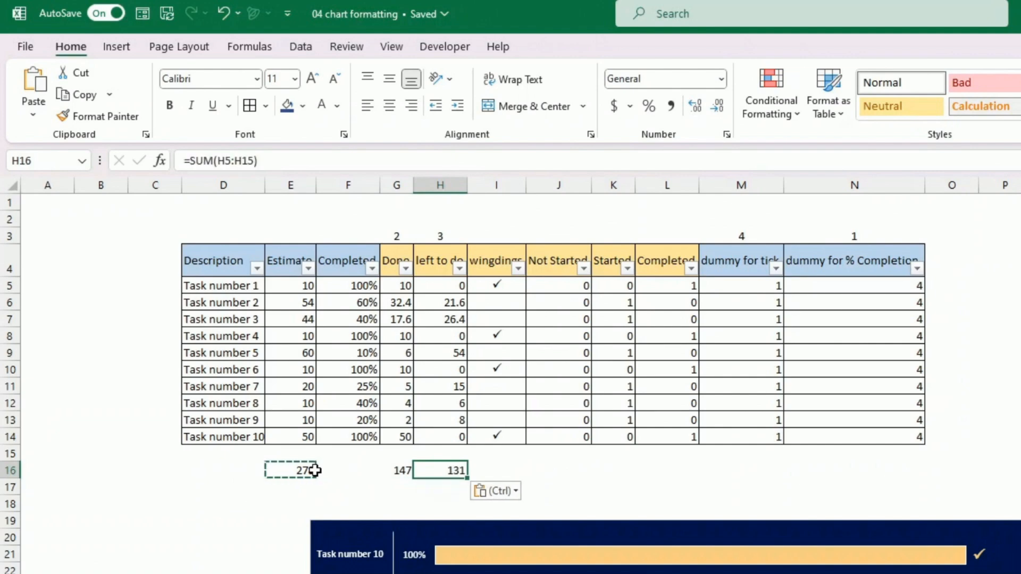
Calculate the overall share of work done in G17 with the formula =G16/E16.
key(Down)
key(Left)
text(=)
key(Up)
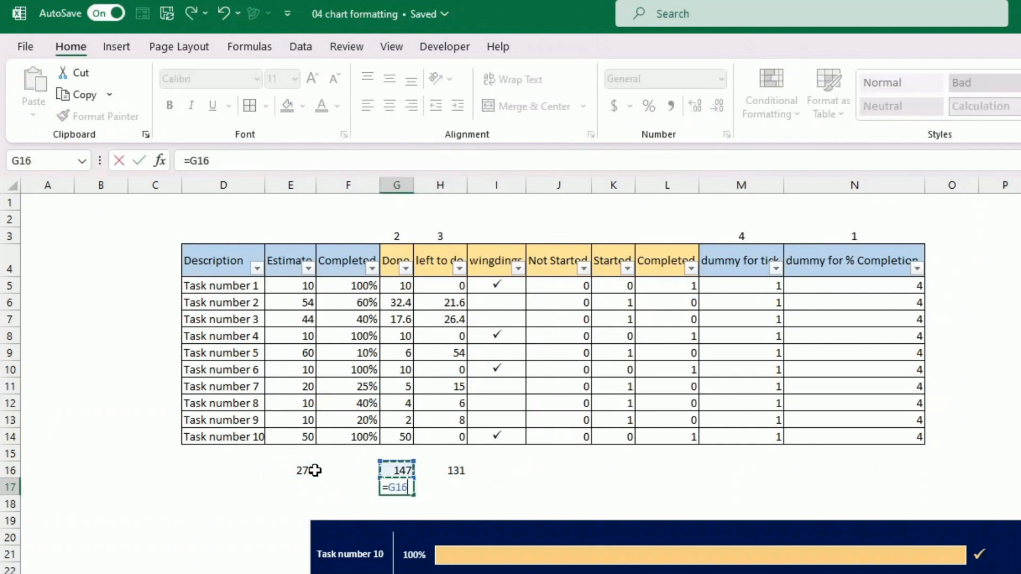
text(/)
key(Left)
key(Left)
key(Left)
key(Up)
key(Right)
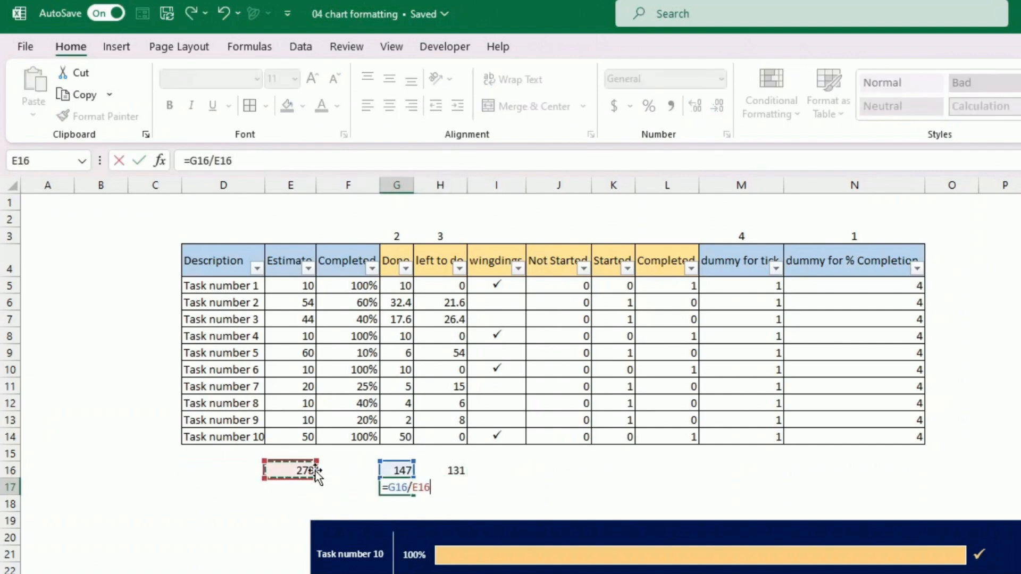
key(Return)
key(Up)
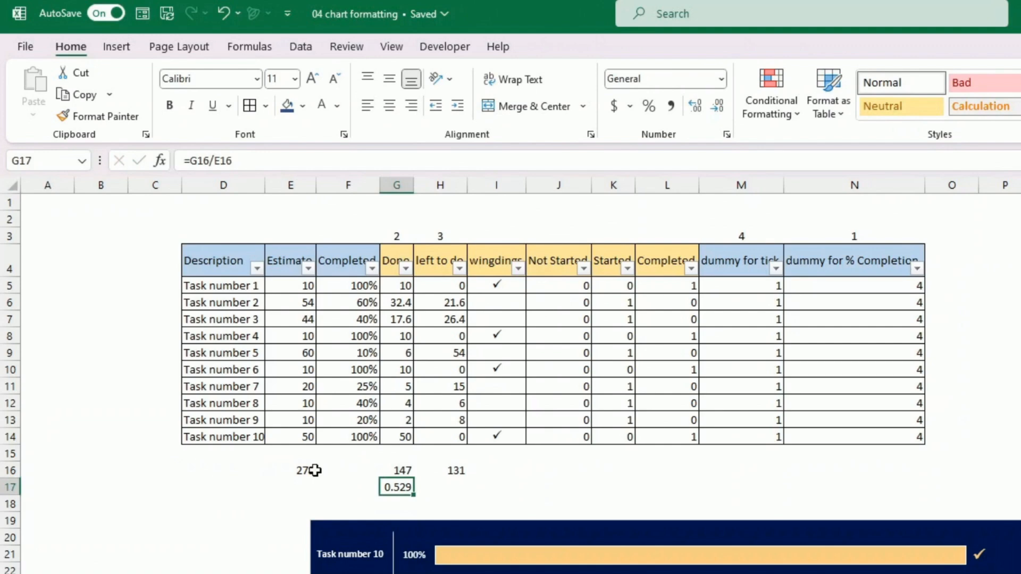
Calculate the overall share left to do in H17 by dividing H16 by E16.
key(Right)
text(=)
key(Up)
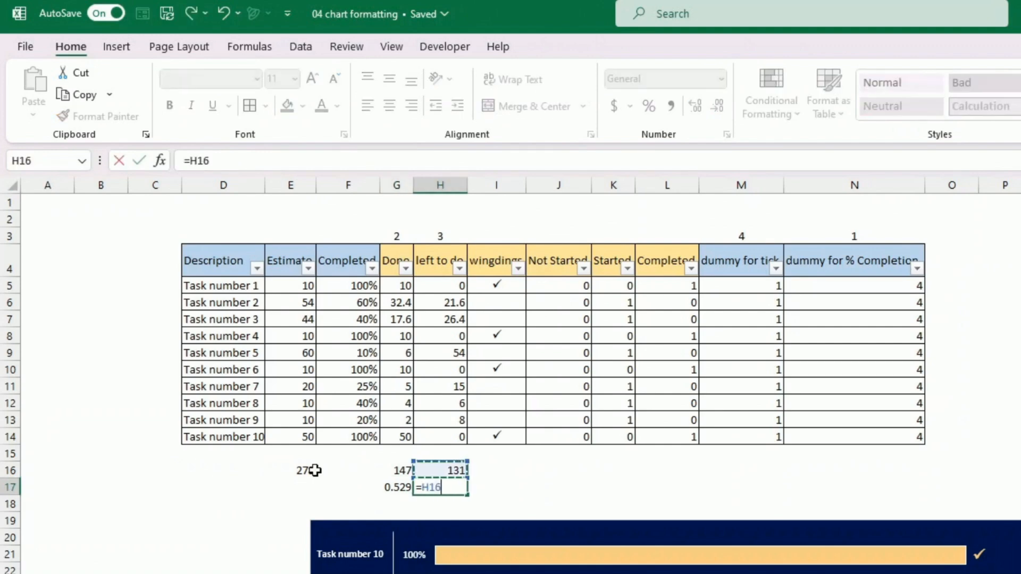
text(/)
key(Left)
key(Left)
key(Left)
key(Up)
key(Return)
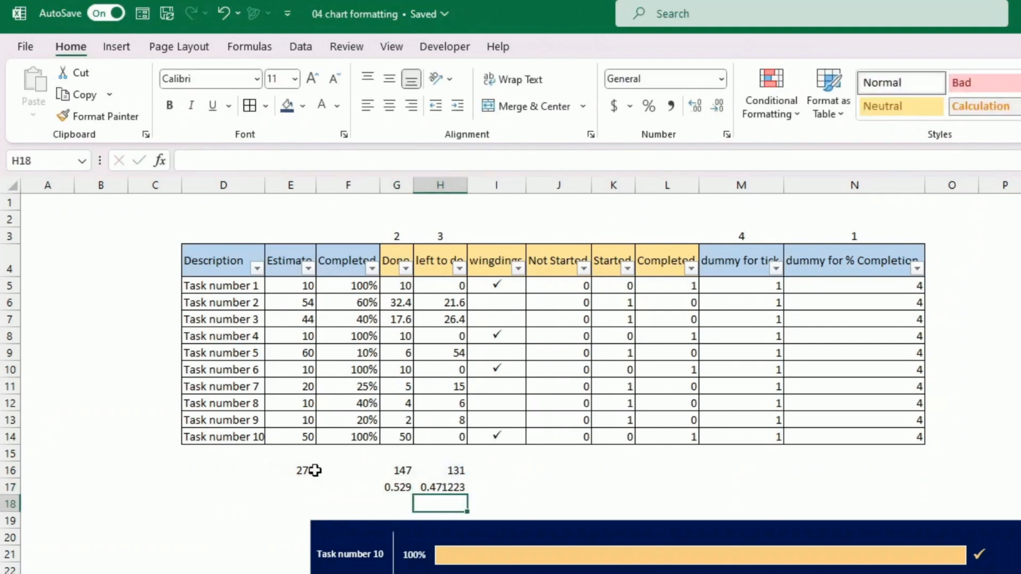
Format the two overall shares in G17:H17 as percentages.
drag(398, 487, 456, 488)
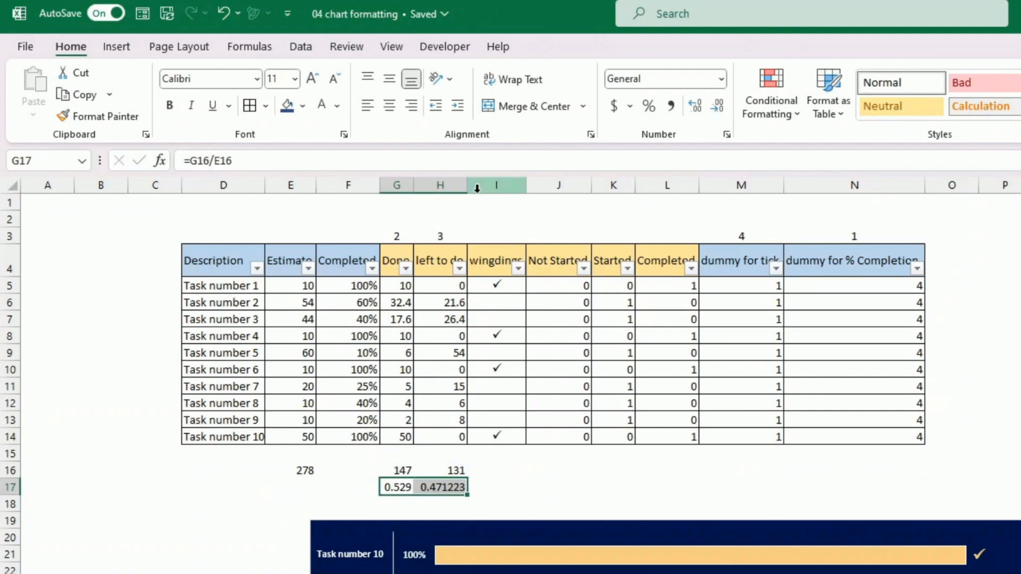
click(648, 106)
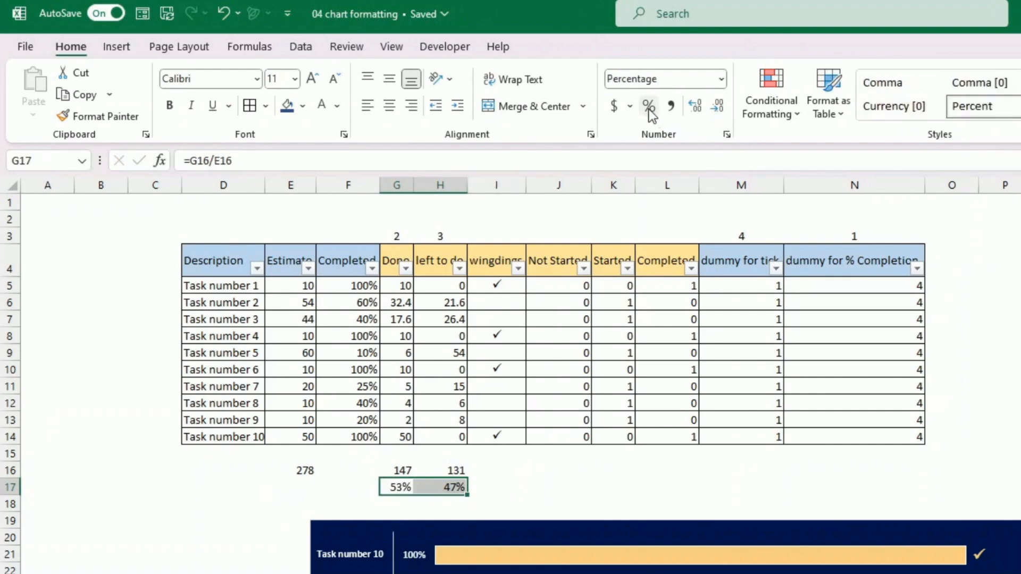
click(828, 472)
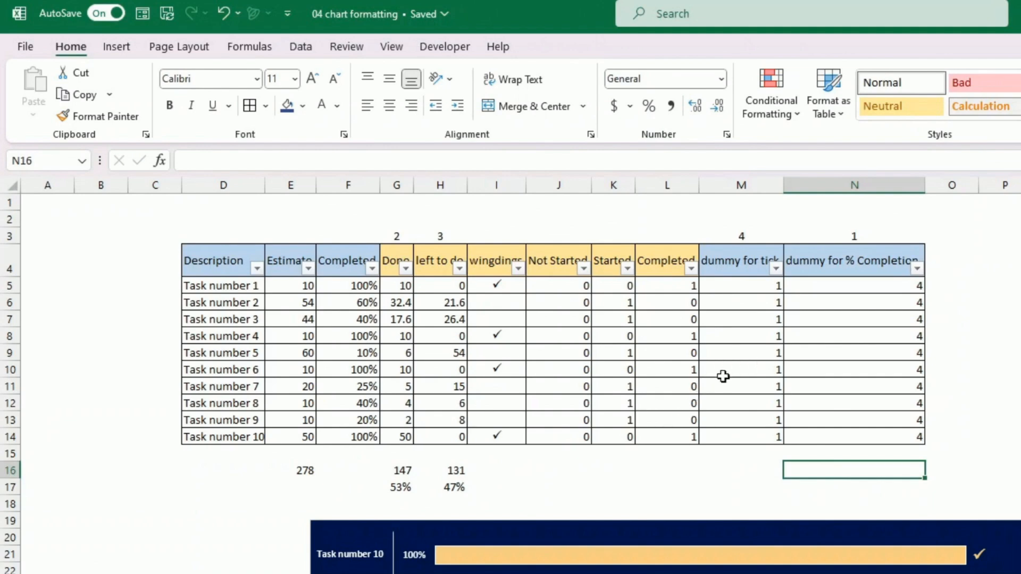
Set the Completed percentage of Task number 5 and Task number 7 to 0%.
click(369, 353)
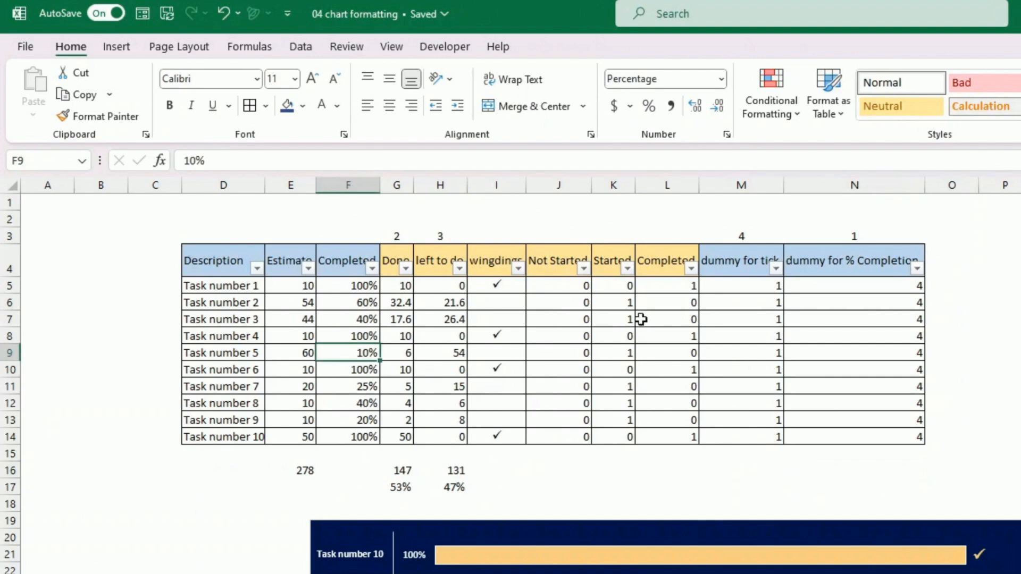
text(0)
key(Return)
key(Return)
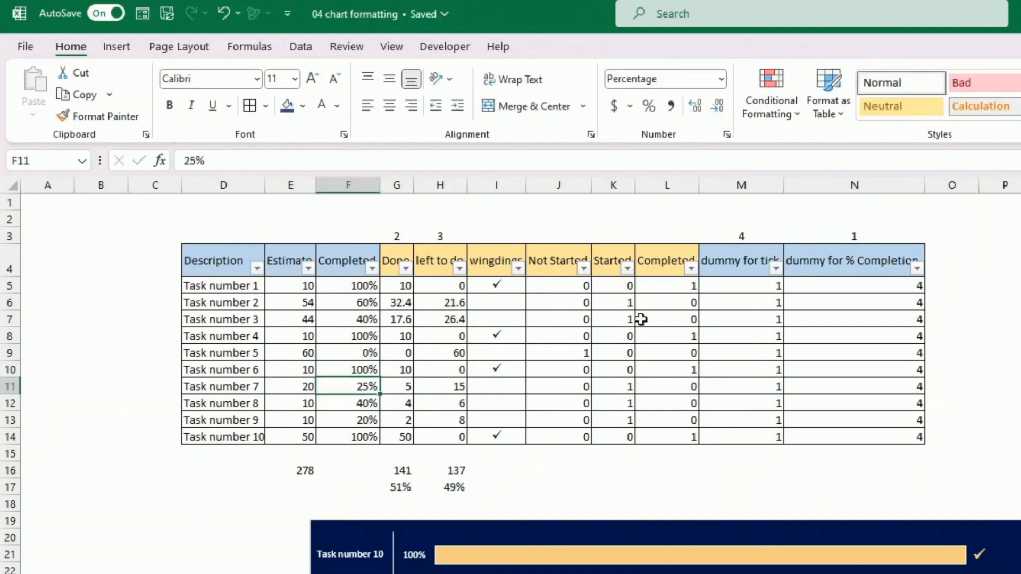
text(0)
key(Return)
click(964, 386)
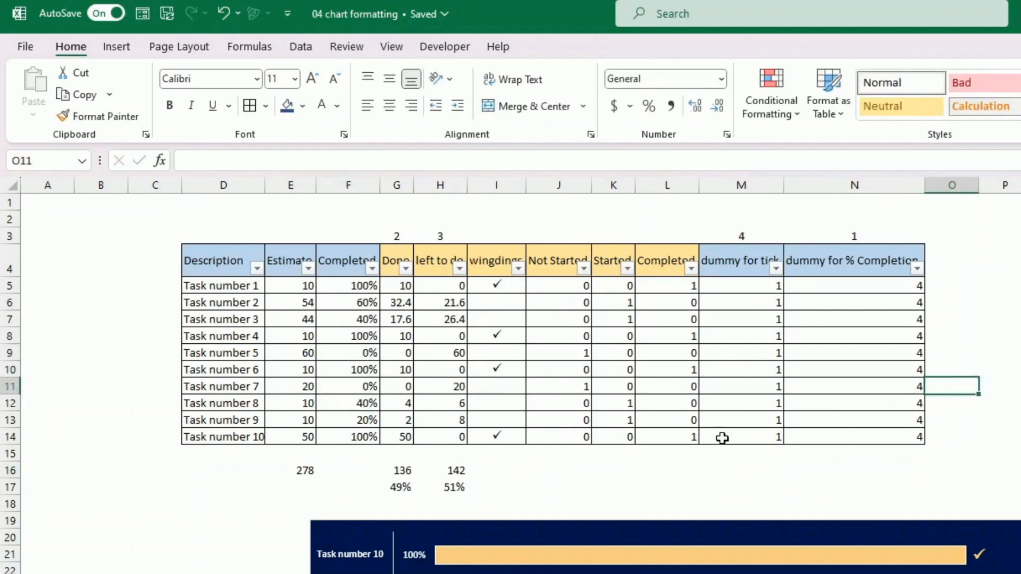
Copy the column total formula from H16 to J16:L16 to total the Not Started, Started and Completed columns.
click(436, 475)
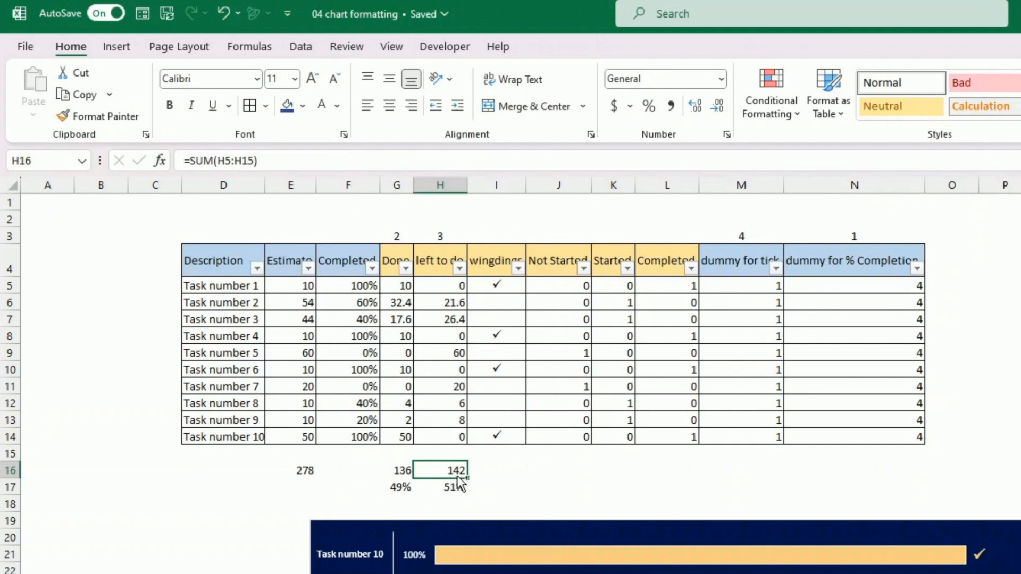
click(563, 475)
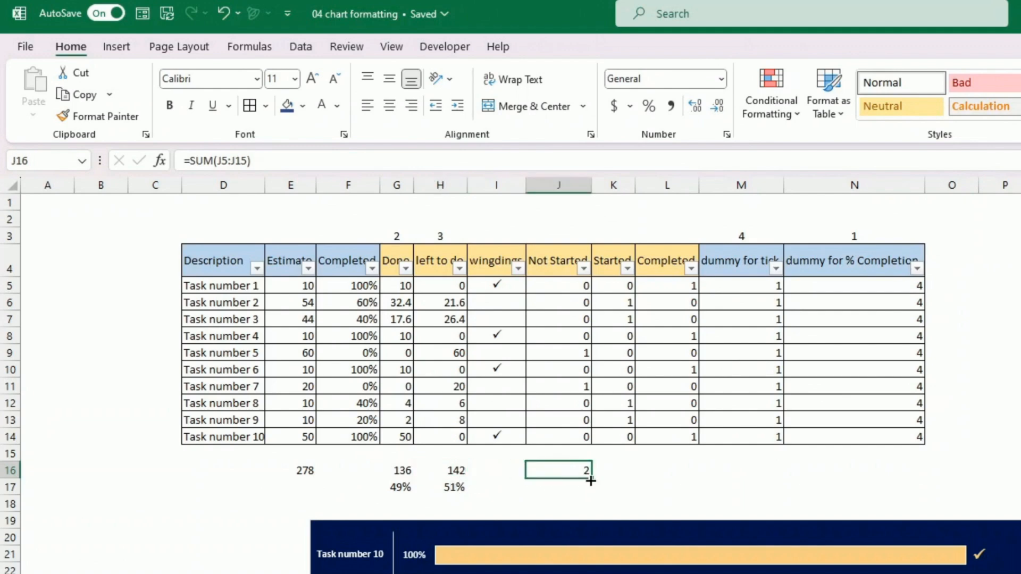
mouse_move(590, 480)
mouse_down()
mouse_move(693, 474)
mouse_move(580, 471)
mouse_up()
click(787, 463)
click(916, 488)
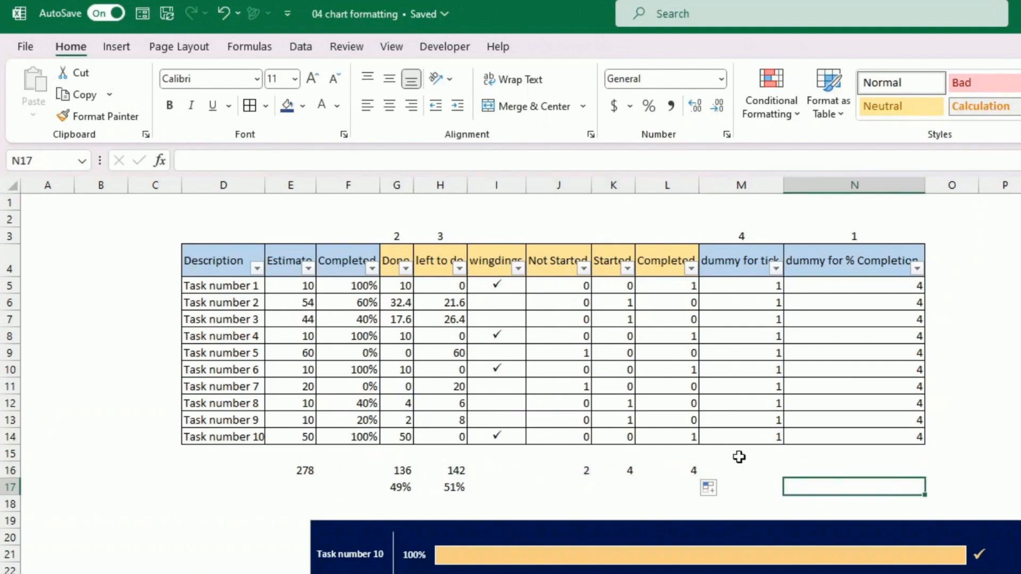
Set the Completed percentage of Task number 8 to 100%.
click(398, 486)
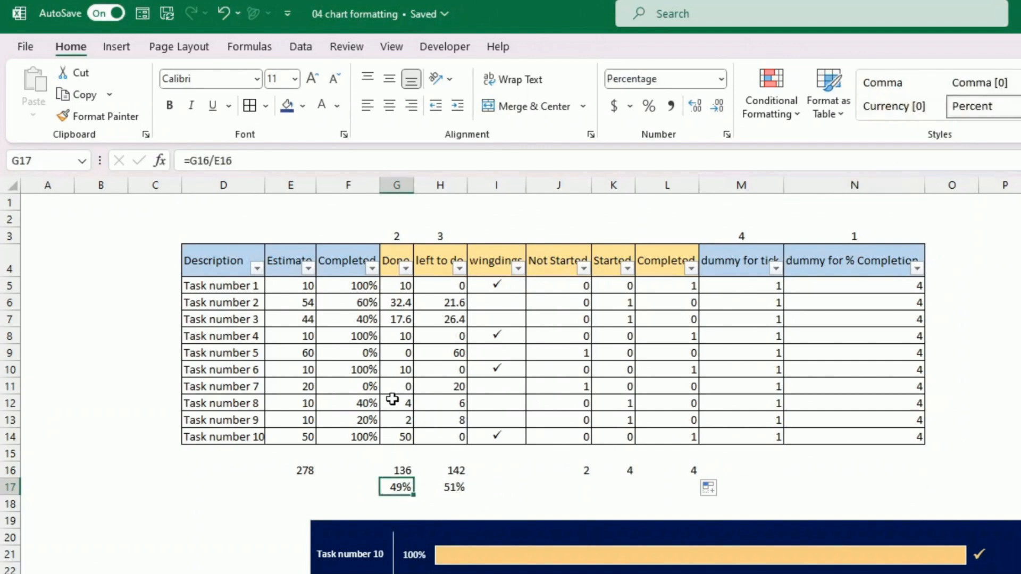
click(373, 405)
text(100%)
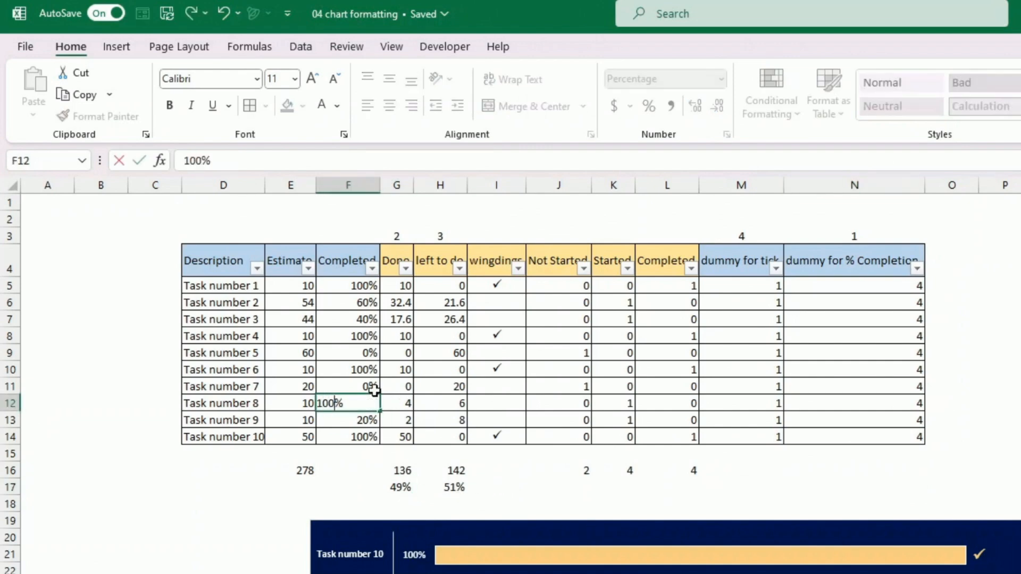
key(Return)
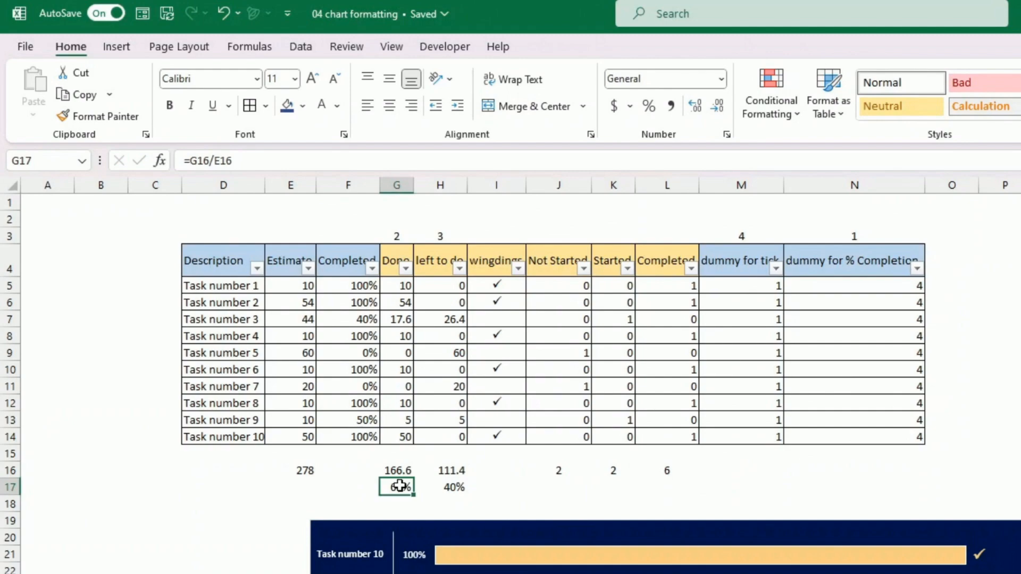
Insert a 2-D pie chart from the overall shares in G17:H17 and place it at row 20, overlapping the bar chart's left edge.
drag(399, 486, 432, 486)
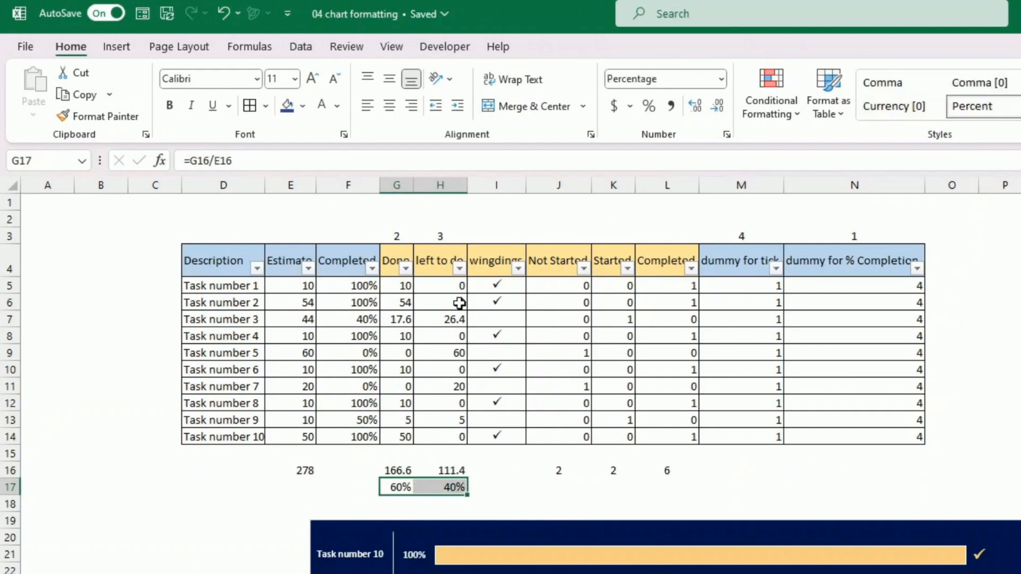
click(124, 47)
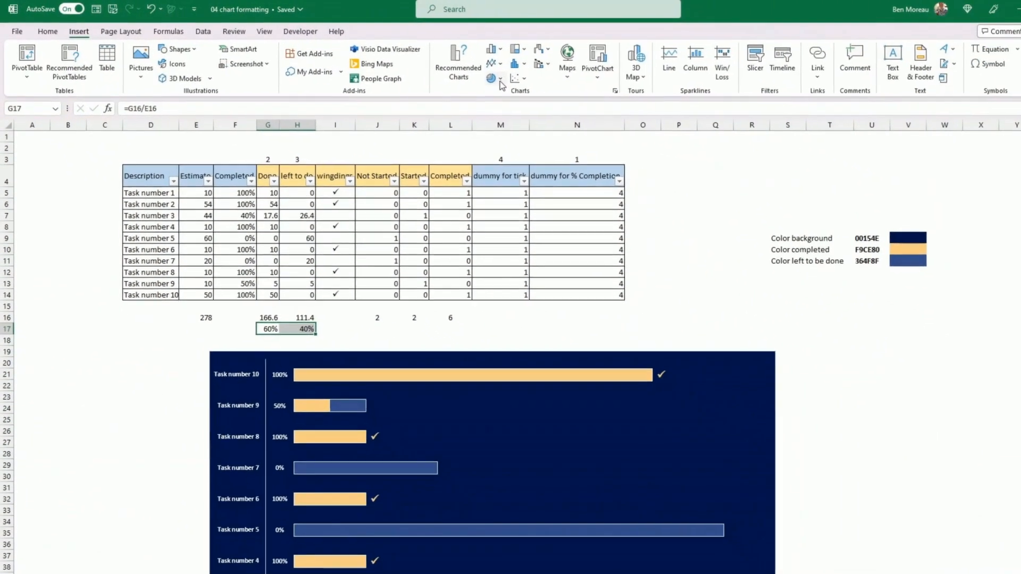
click(737, 116)
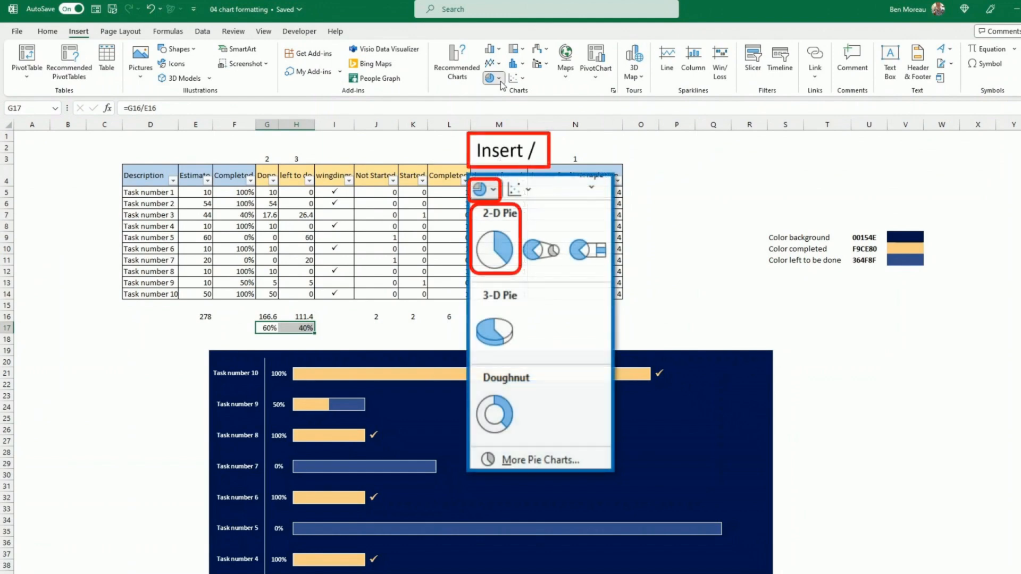
click(498, 118)
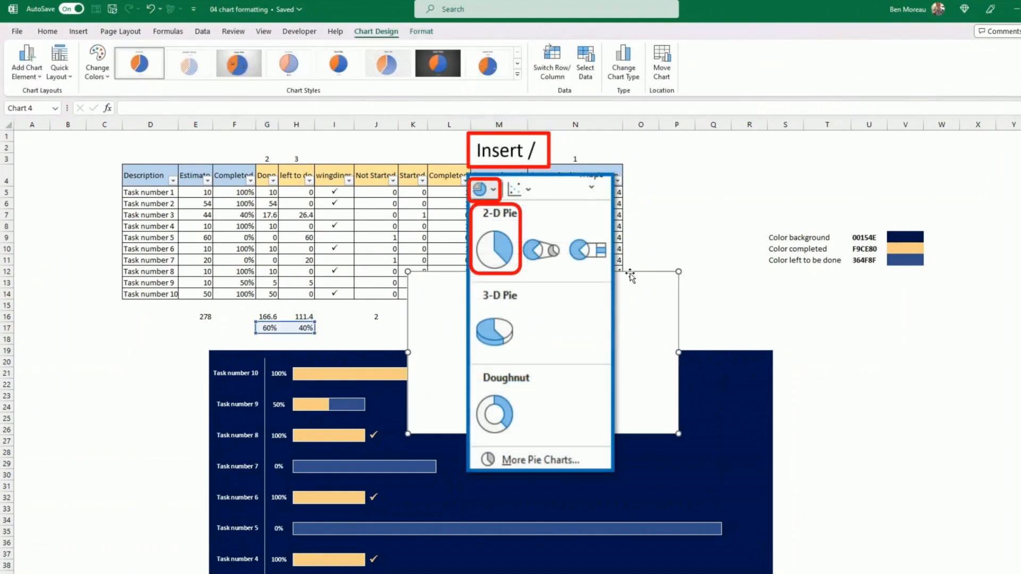
drag(632, 273, 237, 362)
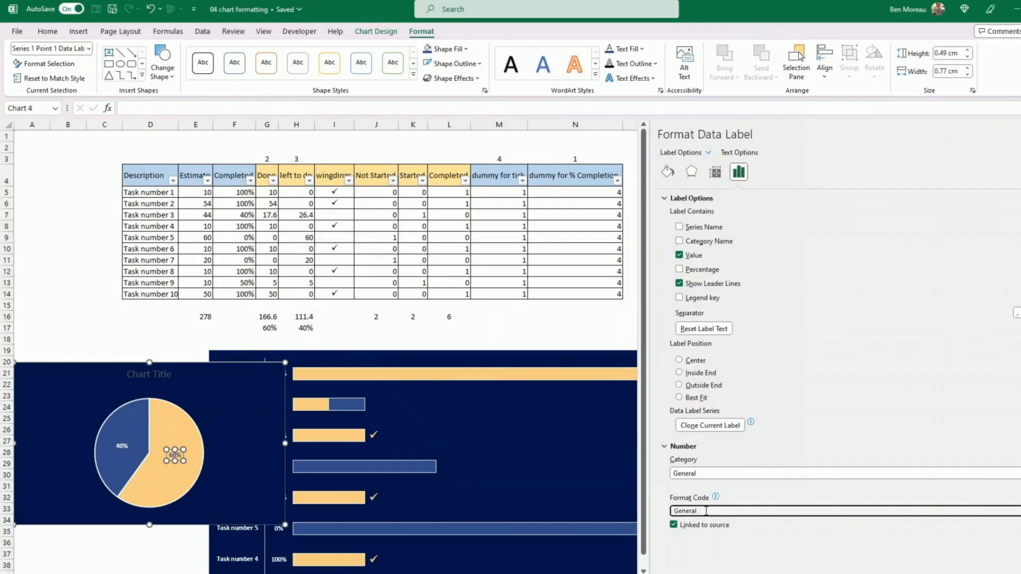
Apply the number format # % "completed" to the yellow slice's data label and move the label inside the slice.
double_click(706, 511)
text(# %)
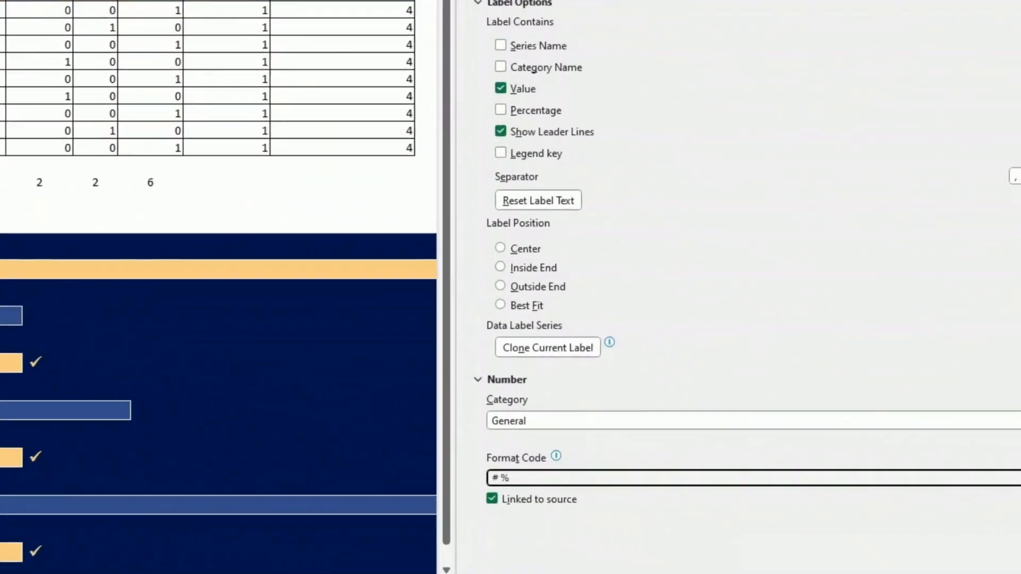
text( "completed)
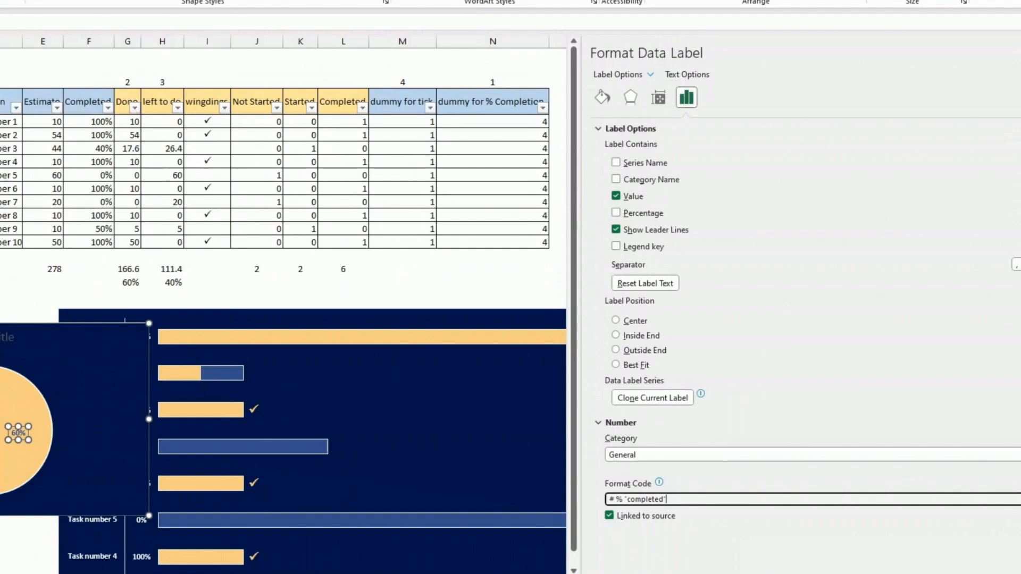
key(Return)
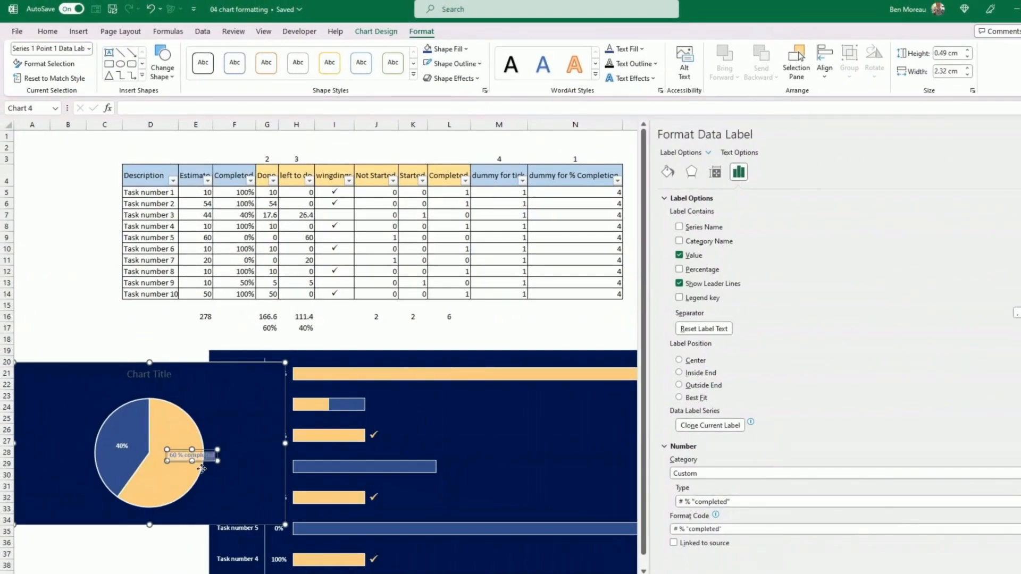
drag(201, 469, 151, 460)
Apply the number format # % "Left to do" to the blue slice's data label and centre the label inside the slice.
click(123, 446)
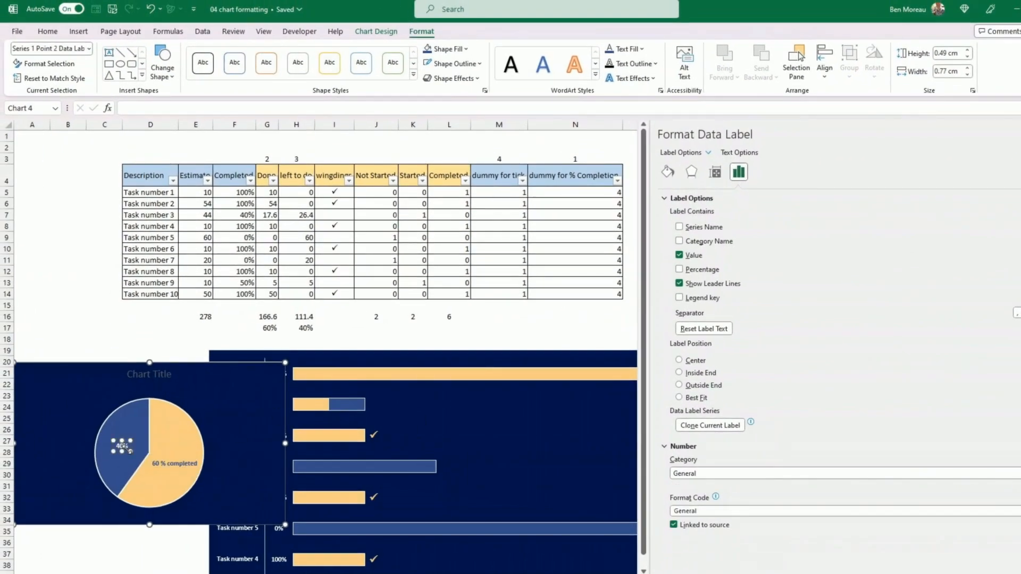
click(716, 512)
double_click(716, 512)
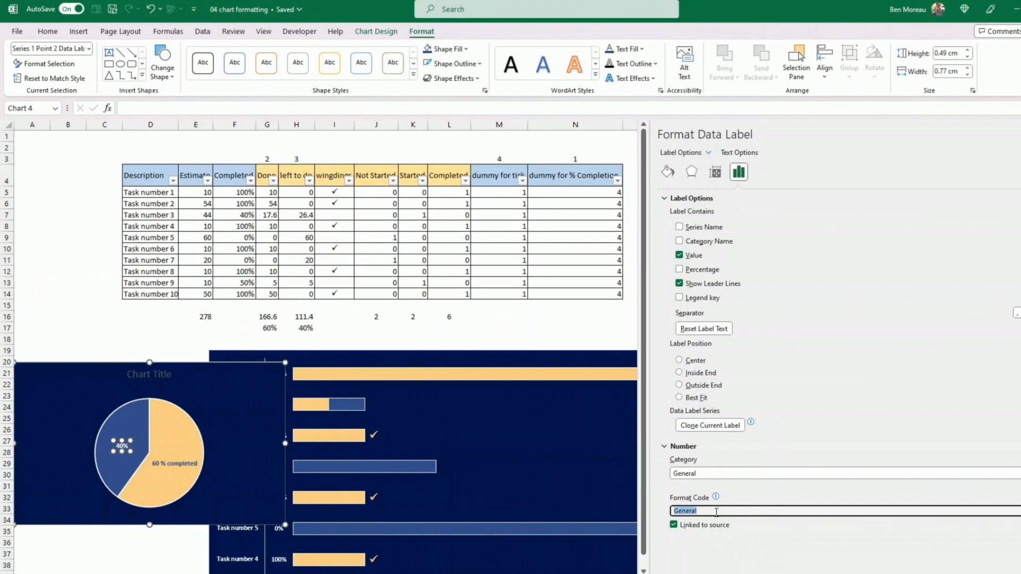
text(#)
text(% Left to do)
key(Return)
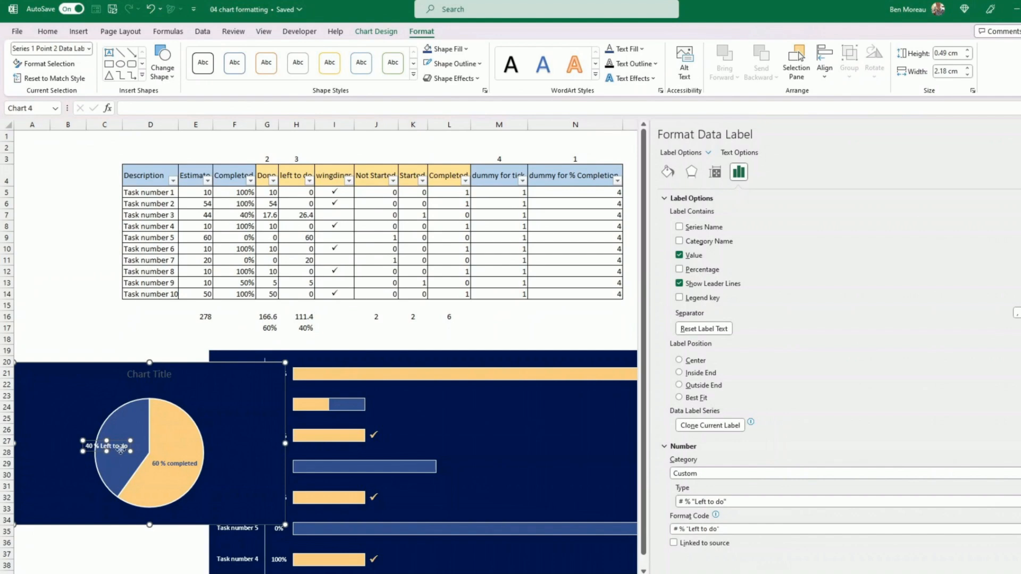
drag(120, 452, 134, 450)
Change the pie chart's title to "Overall work completion".
click(75, 314)
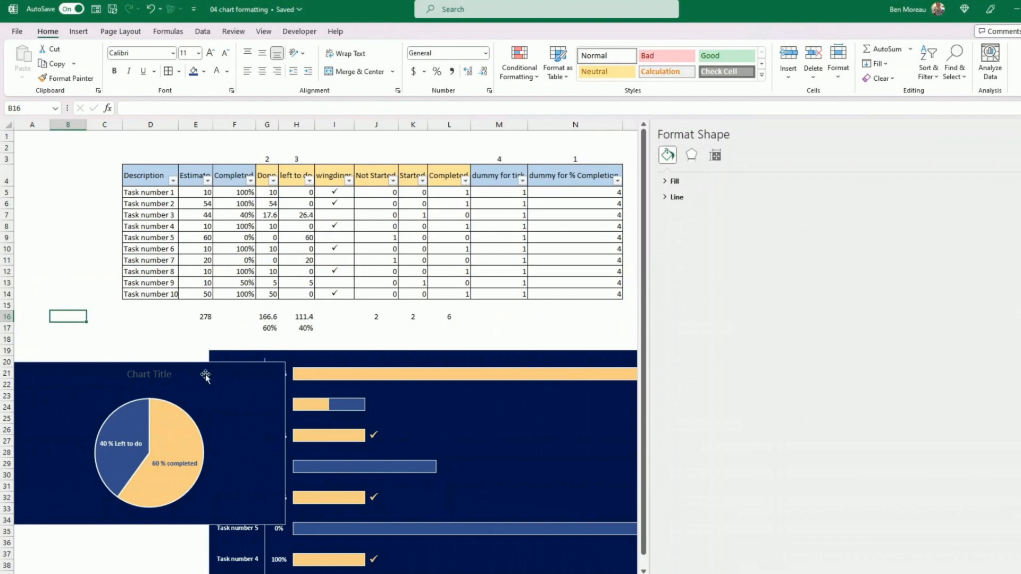
key(alt+Tab)
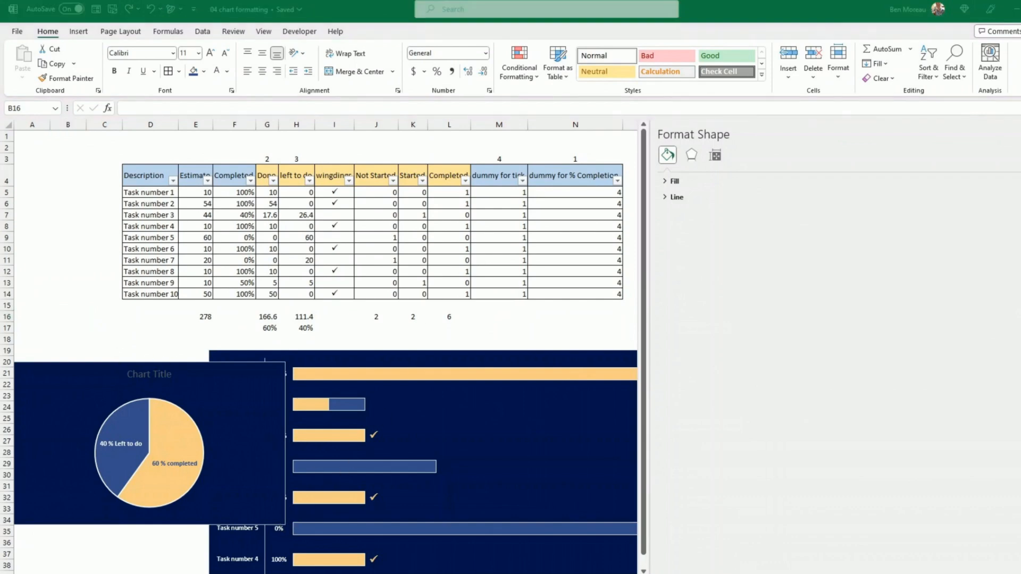
click(154, 375)
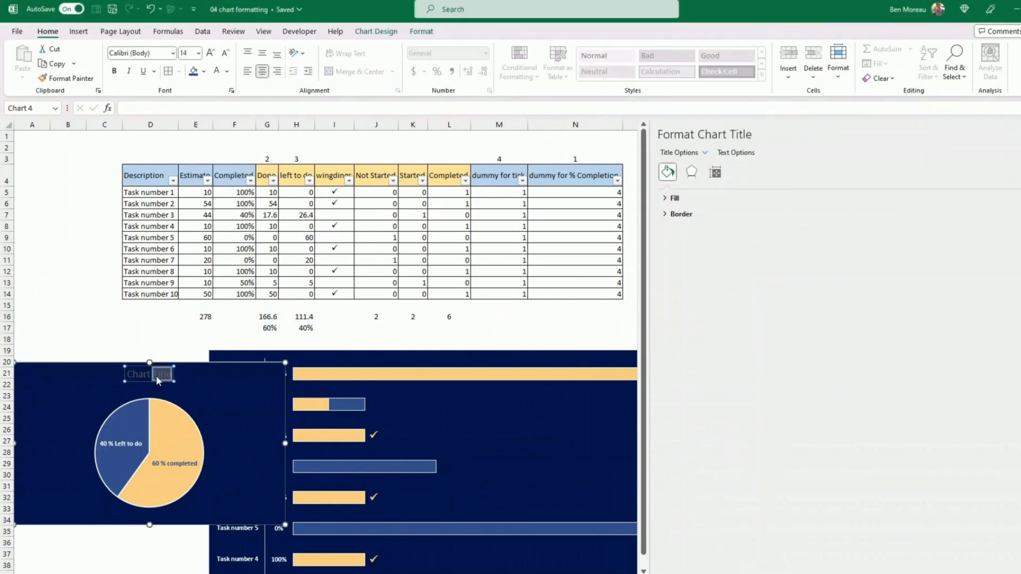
triple_click(155, 376)
text(Overall work completion)
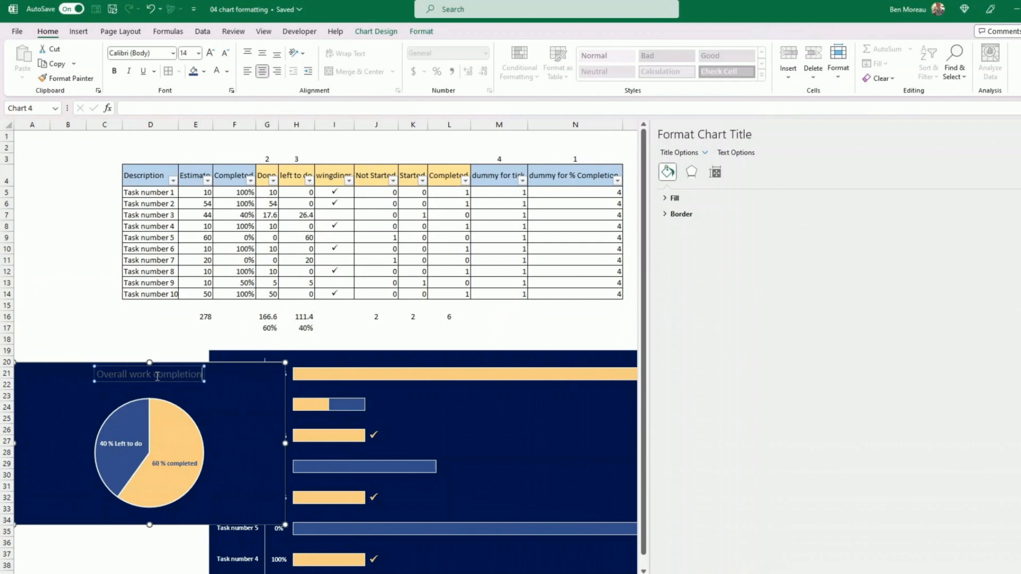
Make the pie chart's title white and bold, and move the chart up to start at row 19.
click(85, 344)
click(128, 380)
click(132, 376)
click(217, 72)
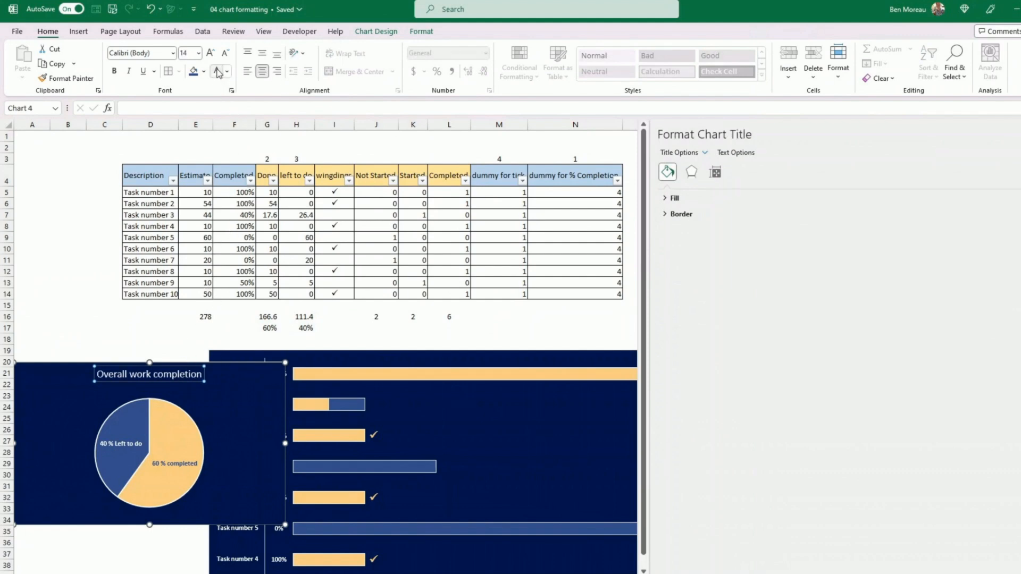
key(ctrl+b)
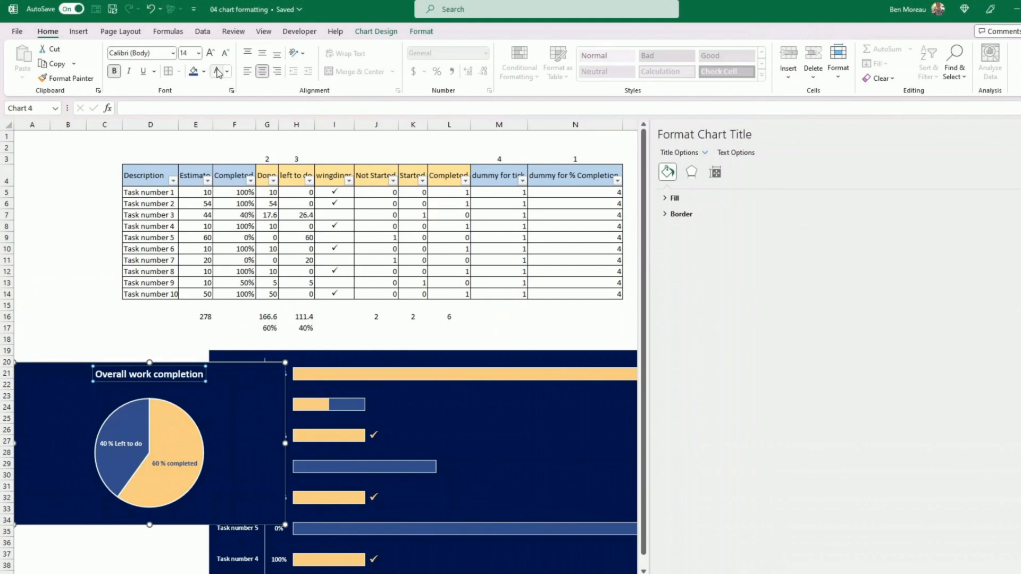
click(151, 350)
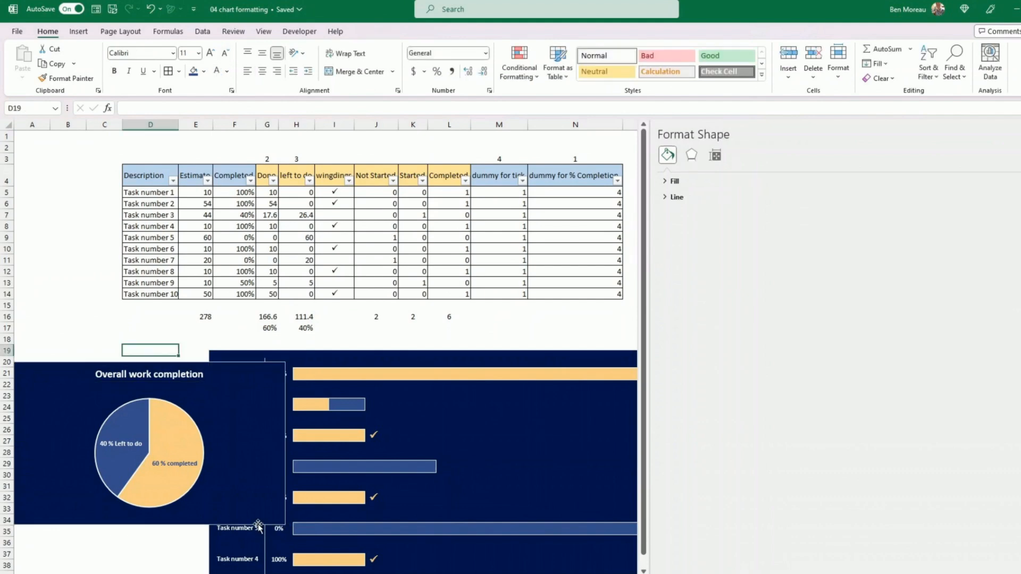
drag(258, 526, 258, 516)
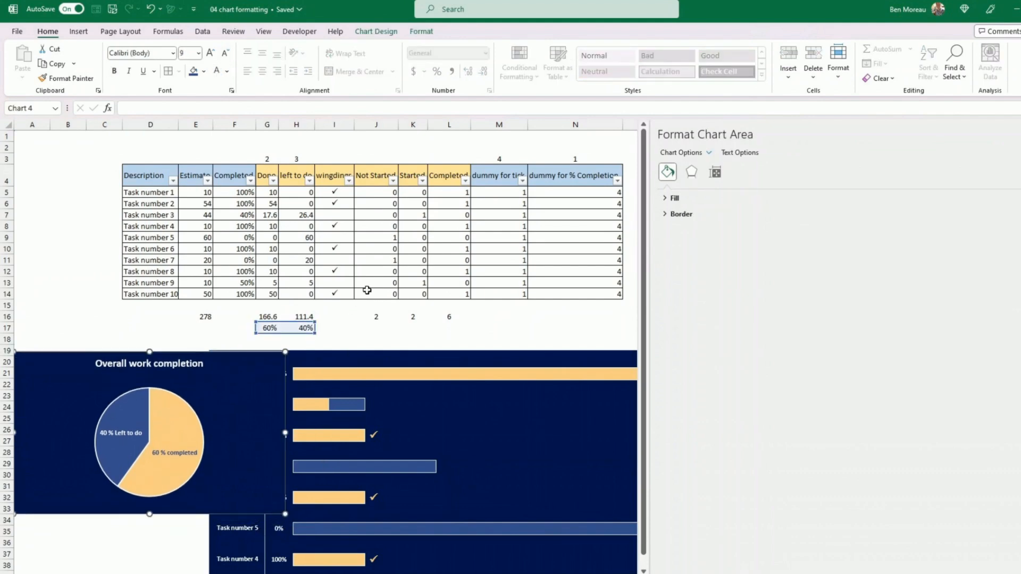
Insert a doughnut chart from the Not Started, Started and Completed headers in J4:L4 and their totals in J16:L16.
drag(378, 316, 439, 316)
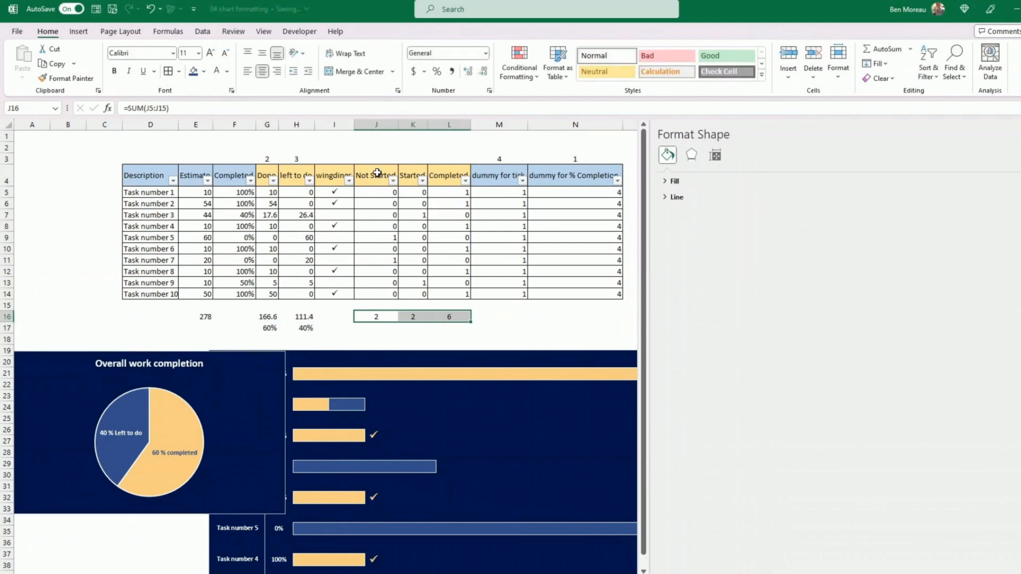
drag(378, 167, 436, 171)
drag(372, 315, 433, 317)
click(79, 32)
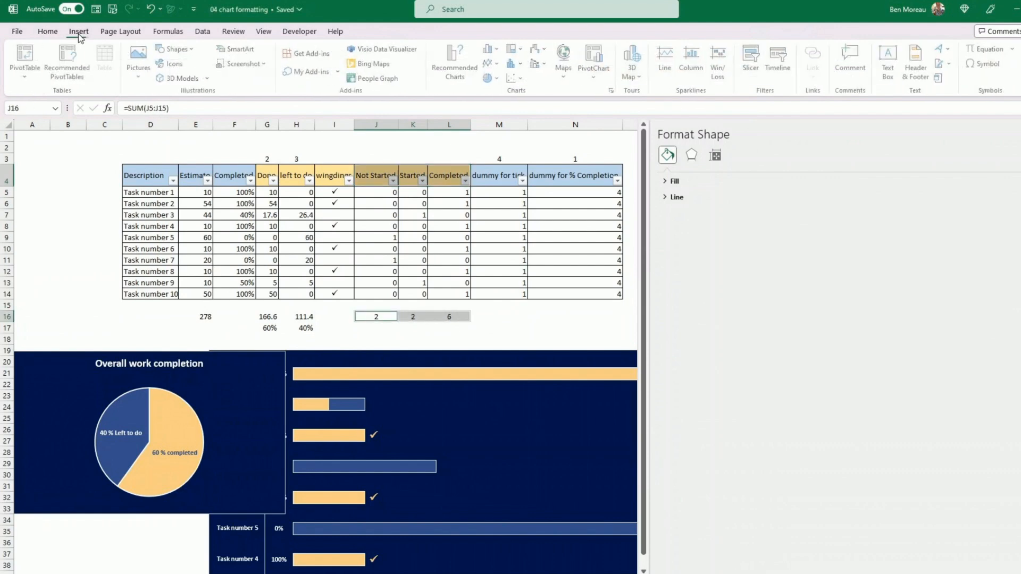
click(499, 80)
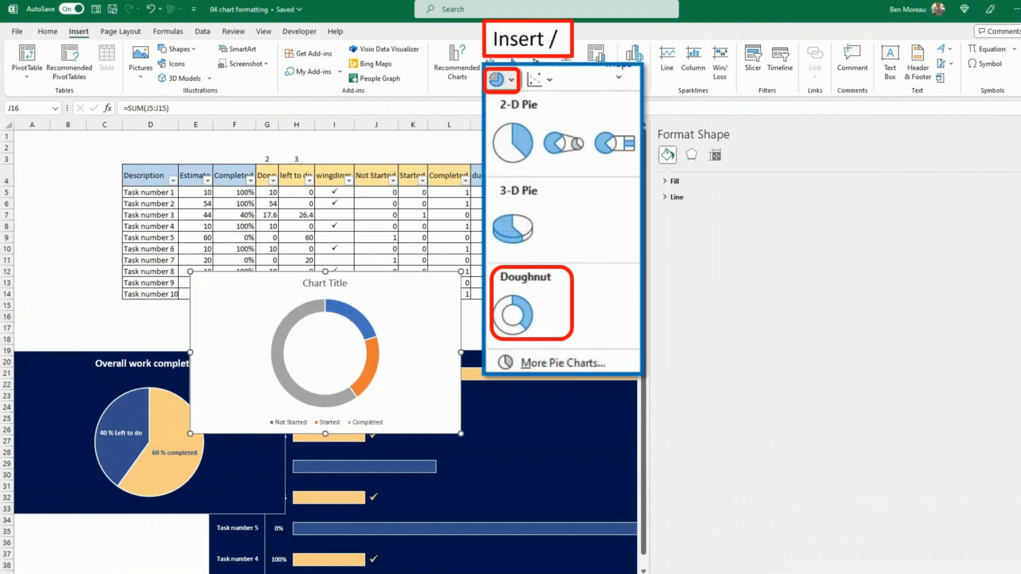
click(512, 315)
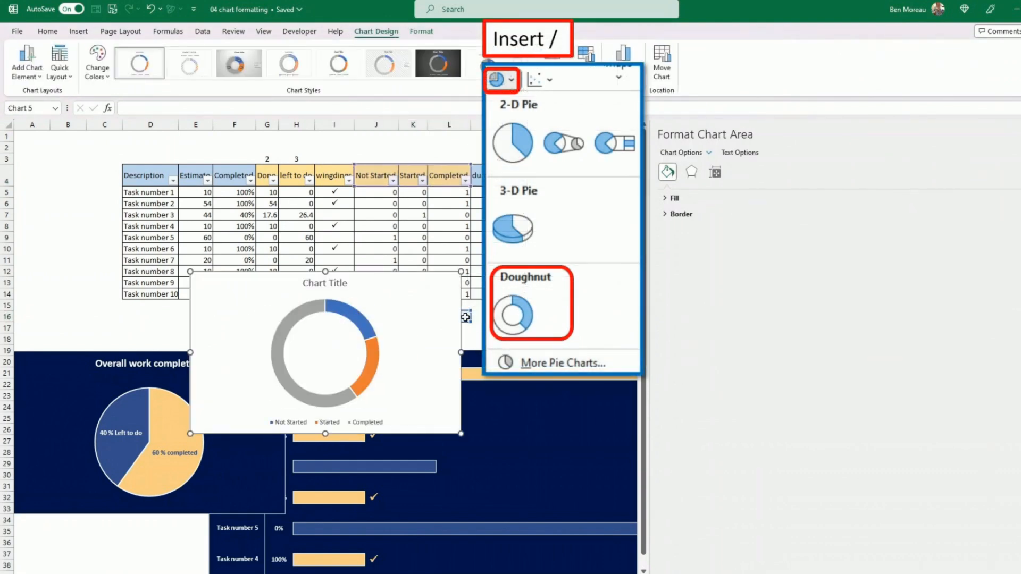
Add data labels to the doughnut series and include the category name next to each value.
click(369, 372)
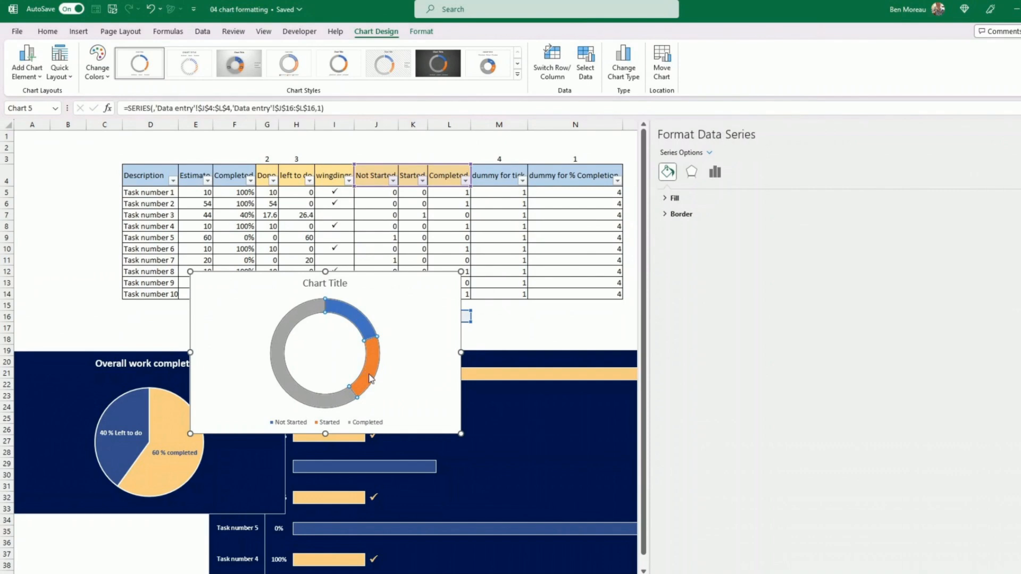
right_click(363, 366)
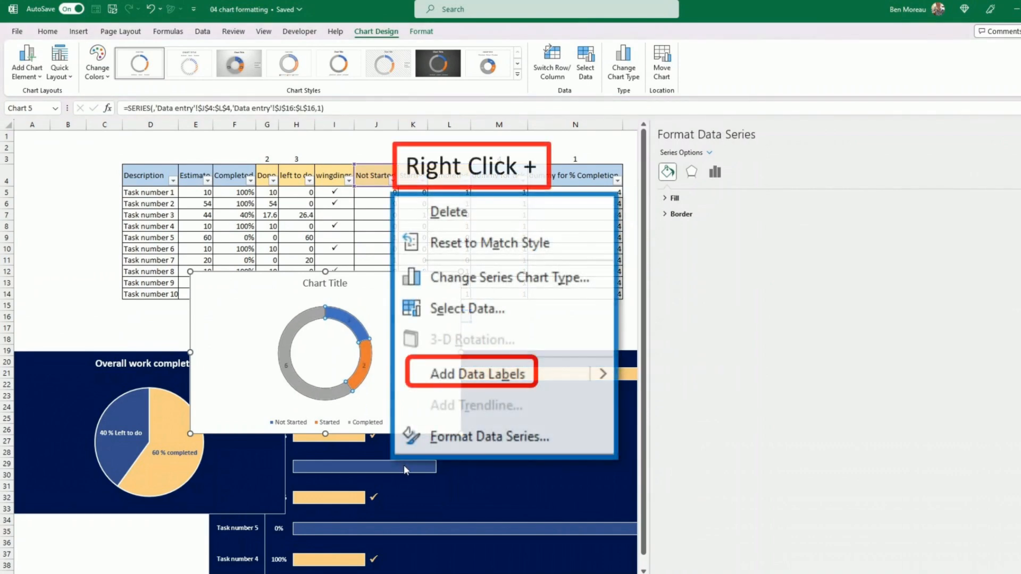
click(363, 366)
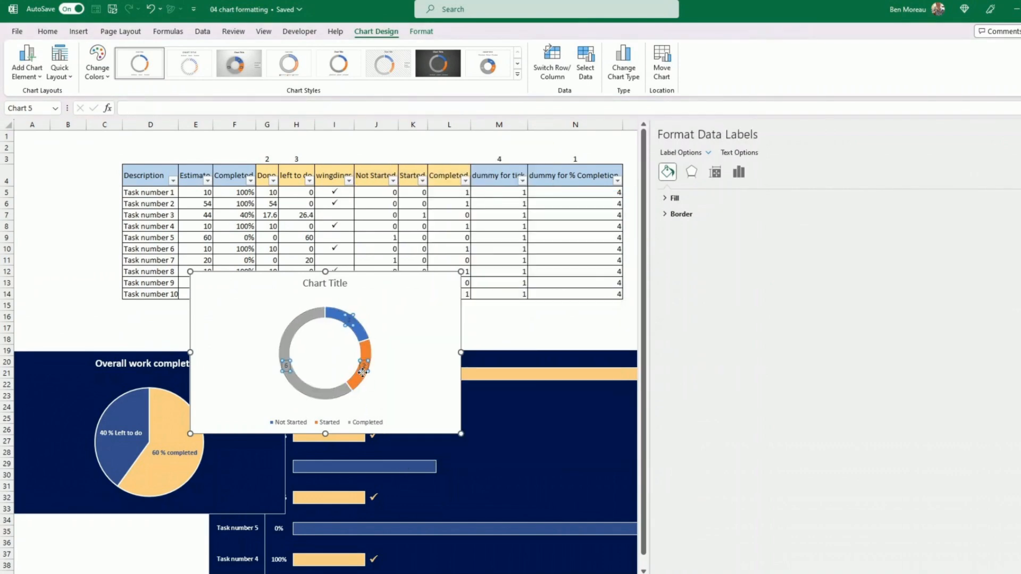
right_click(363, 366)
click(403, 506)
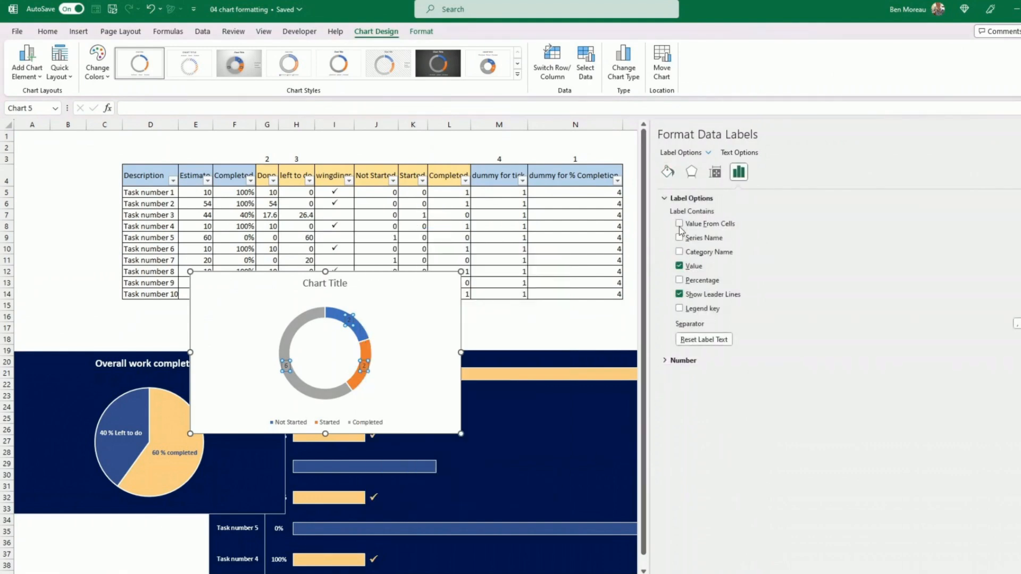
click(680, 224)
key(Escape)
click(679, 252)
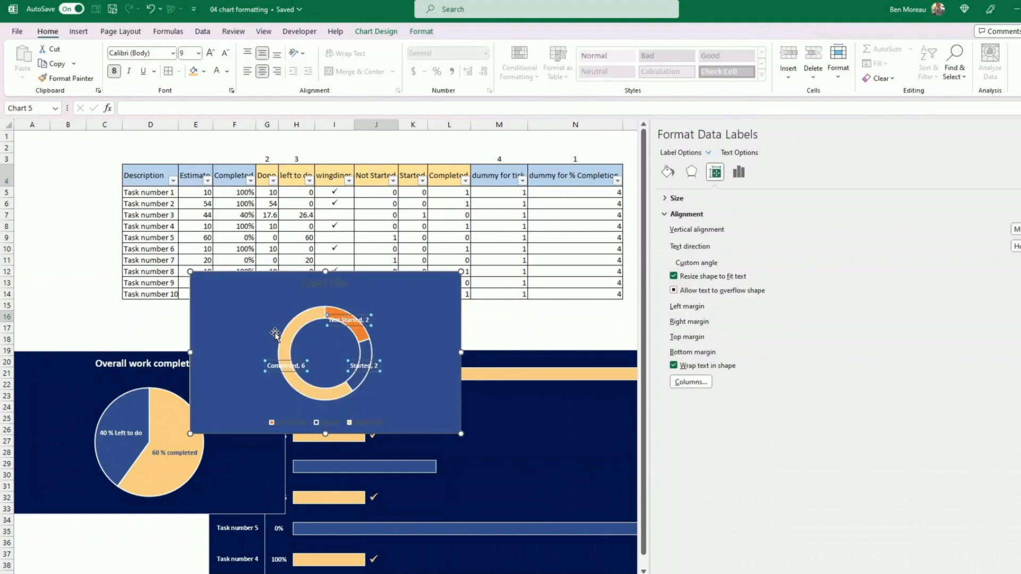
Move the Completed, Not Started and Started data labels outside the doughnut ring, each beside its own segment.
click(281, 368)
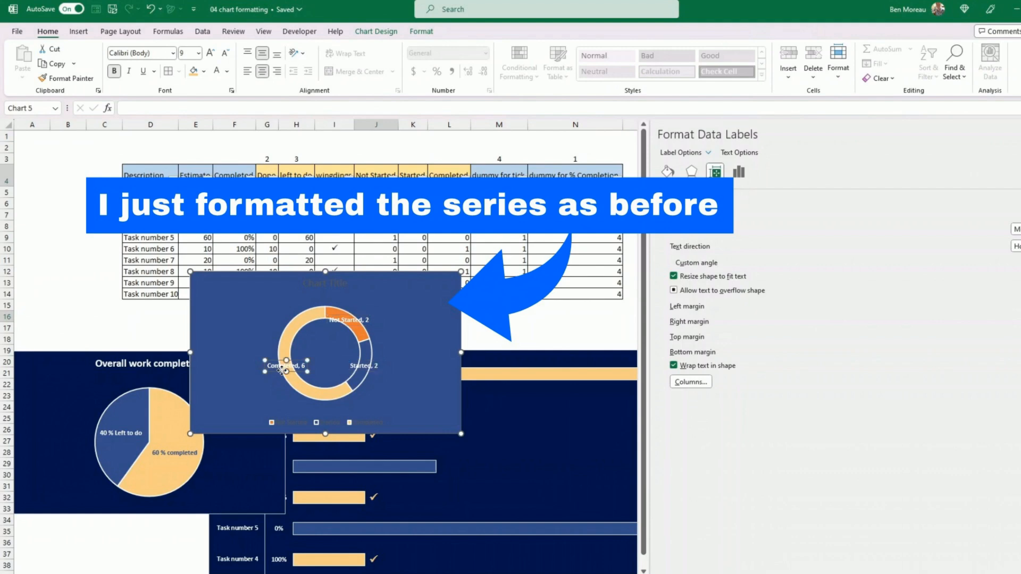
drag(282, 370, 237, 357)
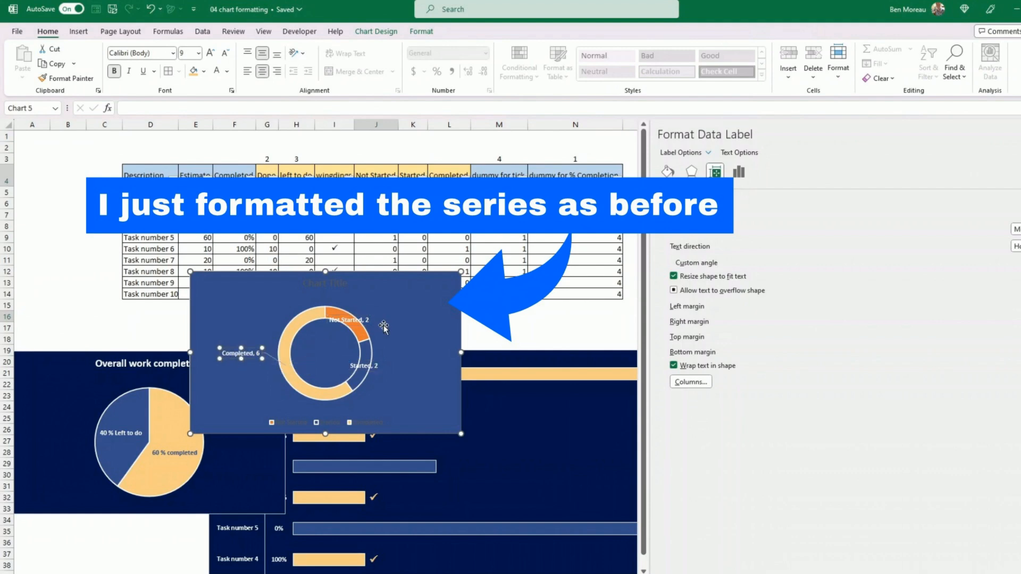
click(355, 318)
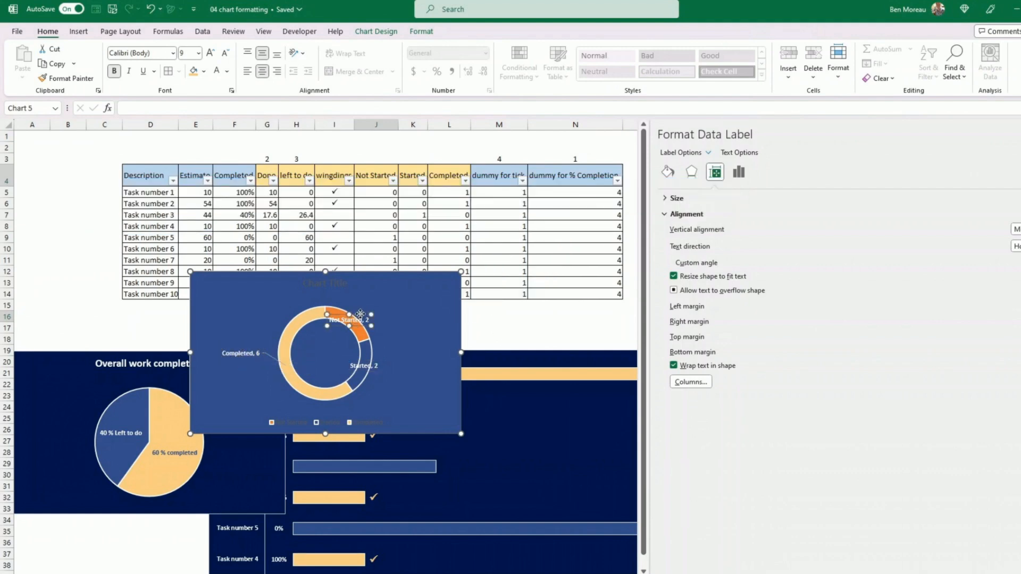
drag(356, 317, 386, 309)
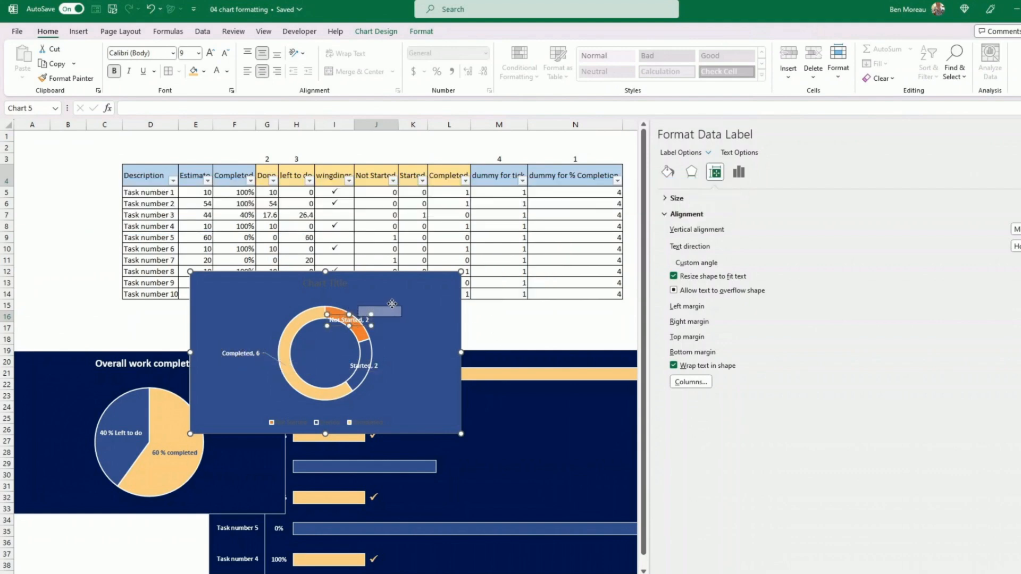
click(369, 370)
drag(372, 371, 404, 396)
Delete the doughnut chart's legend and make its title text white.
click(344, 424)
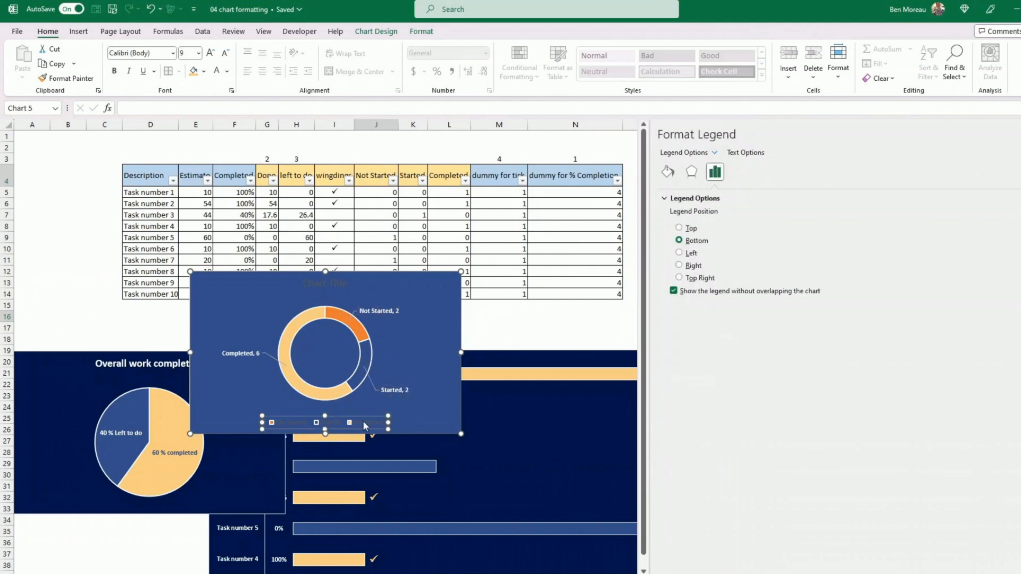
key(Delete)
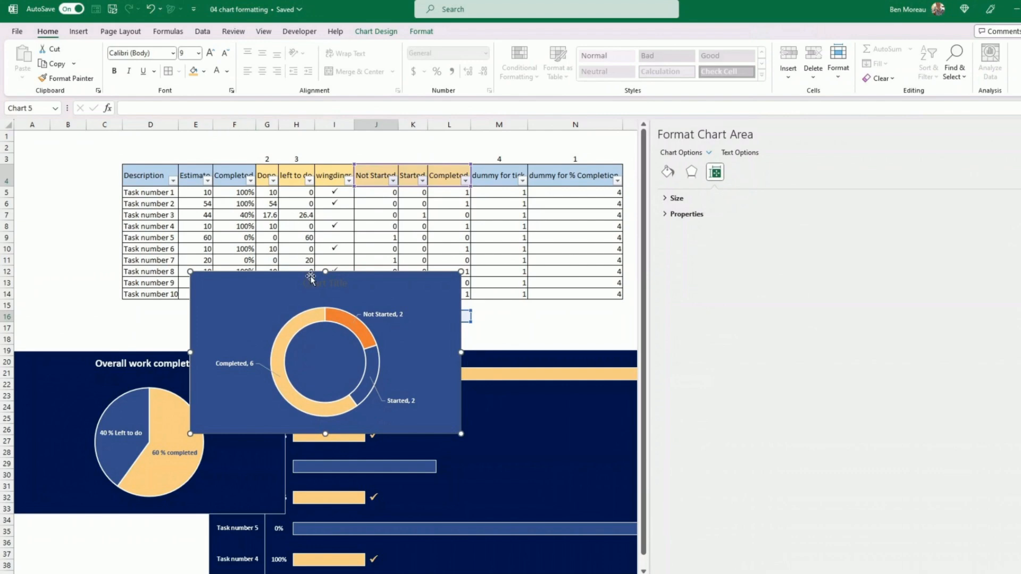
click(315, 282)
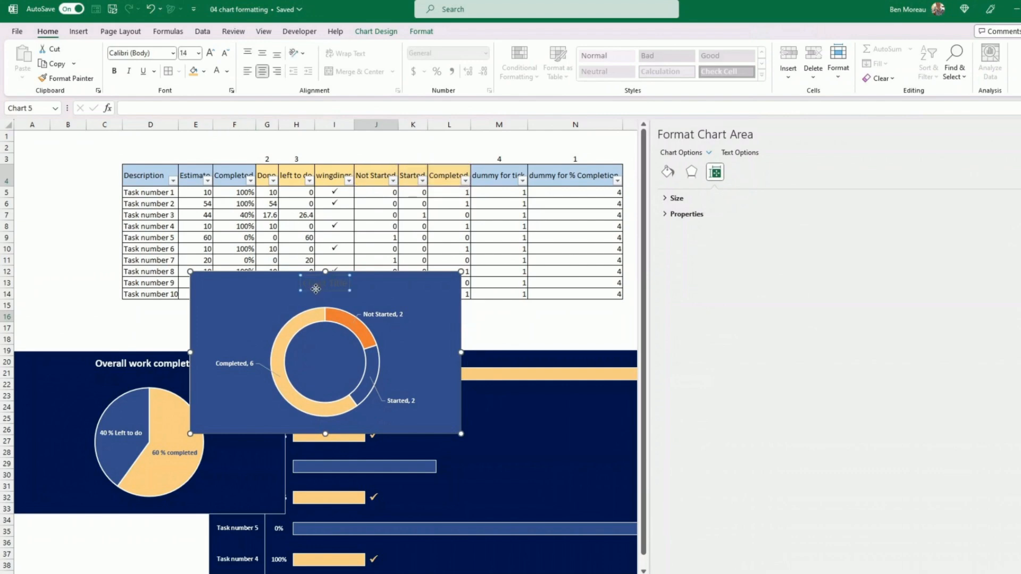
click(216, 70)
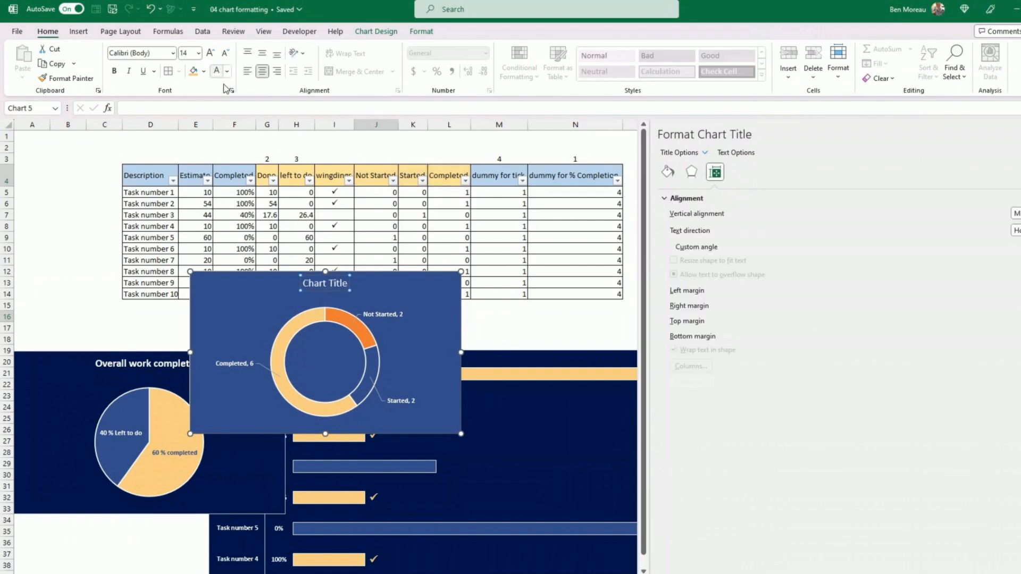
Change the doughnut chart's title to "Task completion Status" and make it bold.
triple_click(322, 286)
text(Task compl)
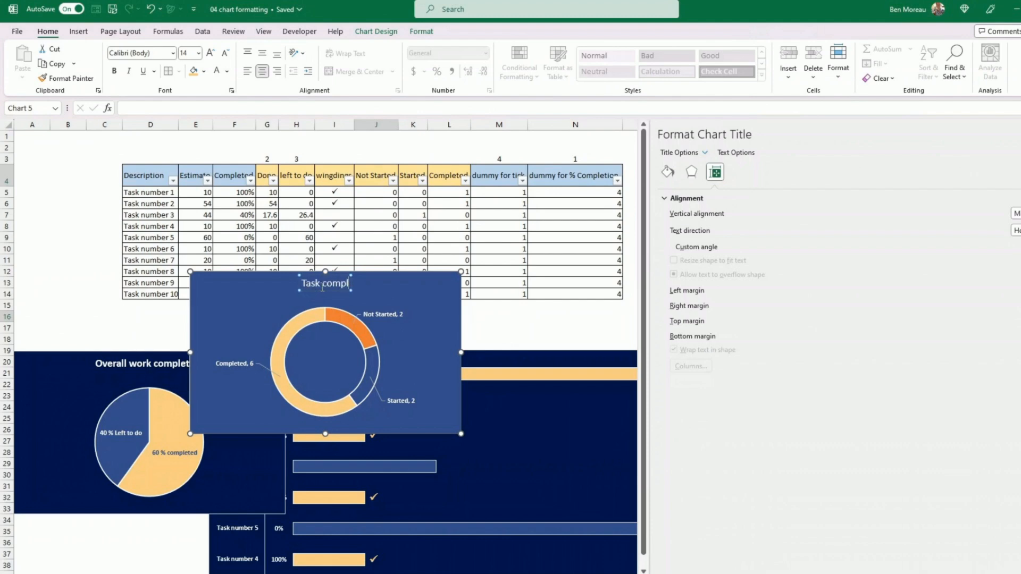
text(etion Status)
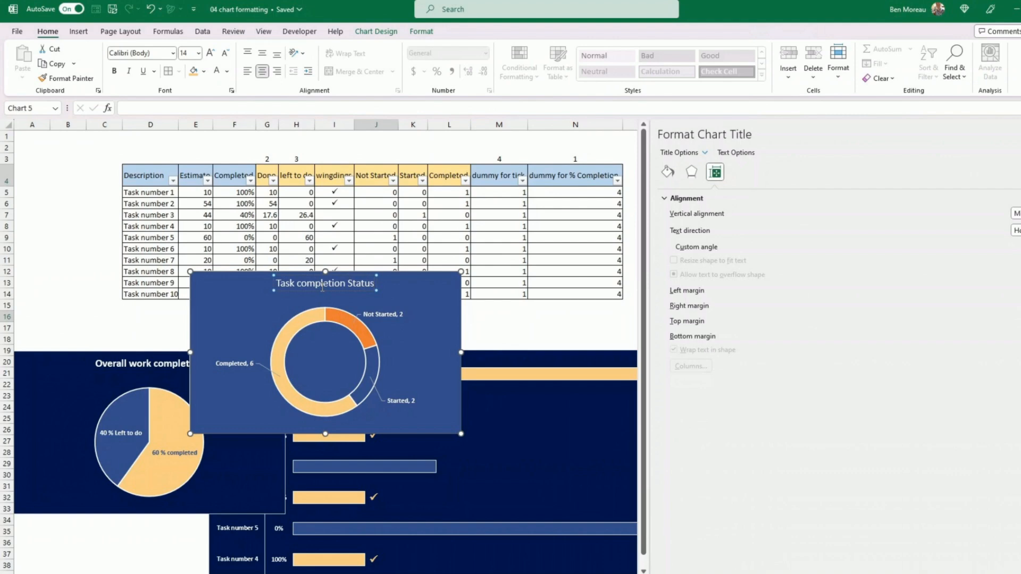
click(259, 295)
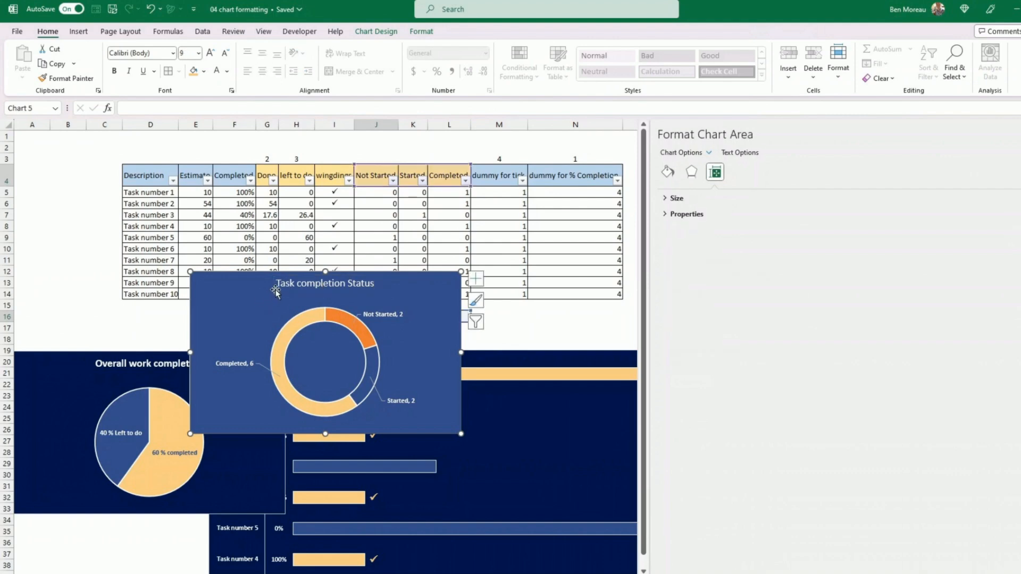
click(278, 288)
click(114, 70)
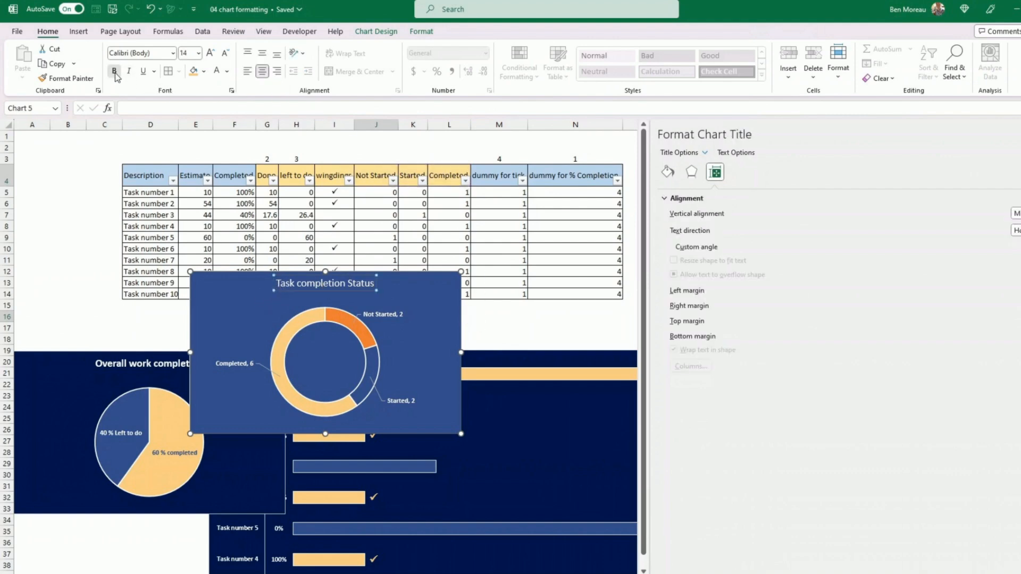
Give the doughnut chart the dark-blue background fill and place it directly below the pie chart.
click(211, 274)
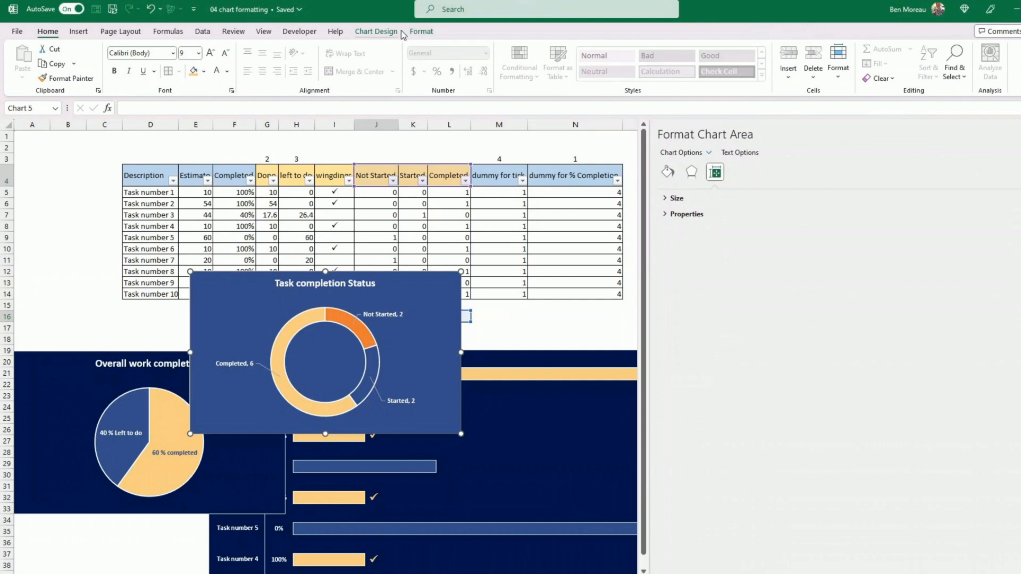
click(421, 30)
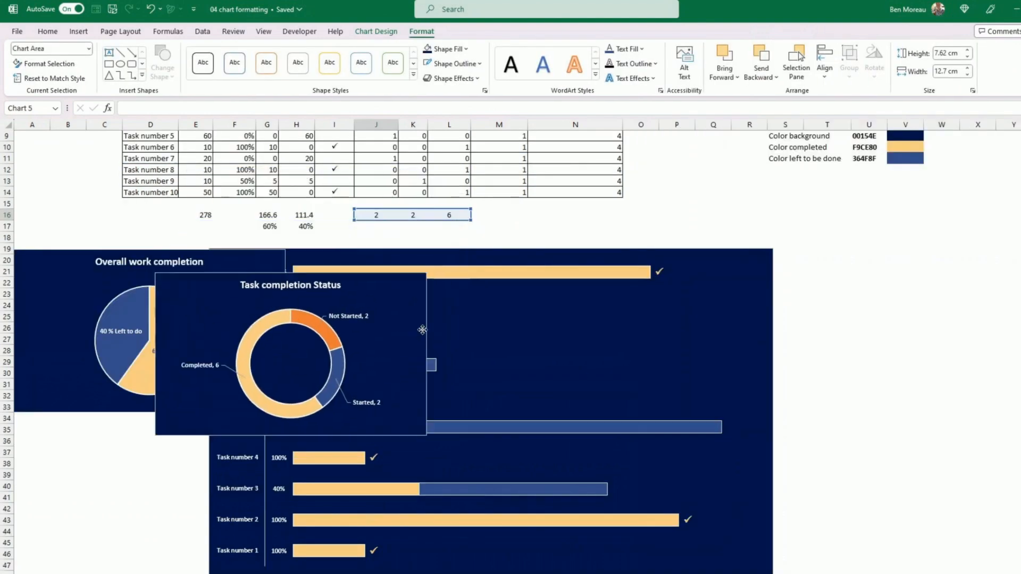
drag(422, 329, 280, 468)
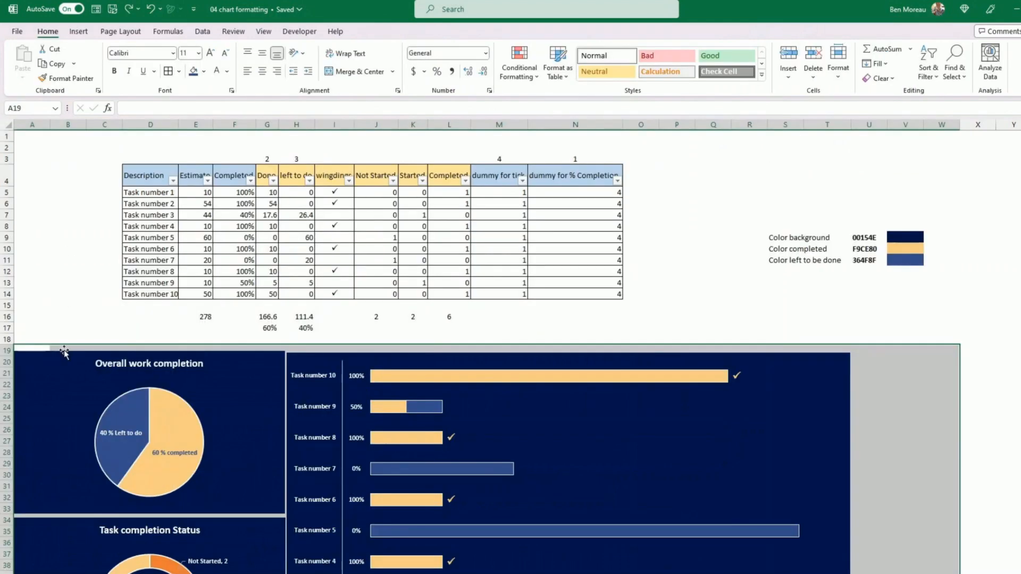
Fill the cells behind the charts with the dark-blue background colour, from A18 across to column U.
click(125, 364)
click(25, 319)
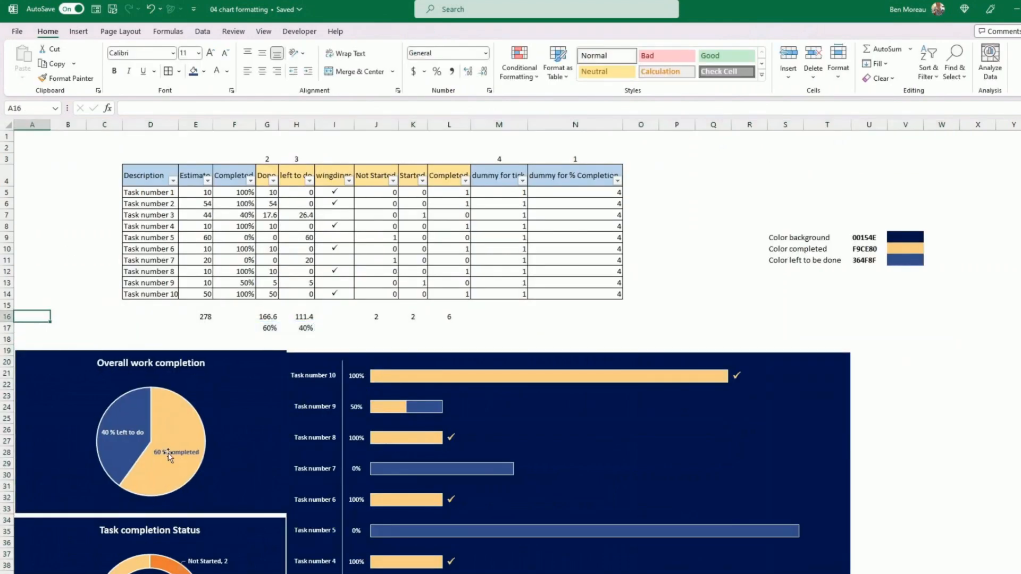
drag(32, 338, 880, 449)
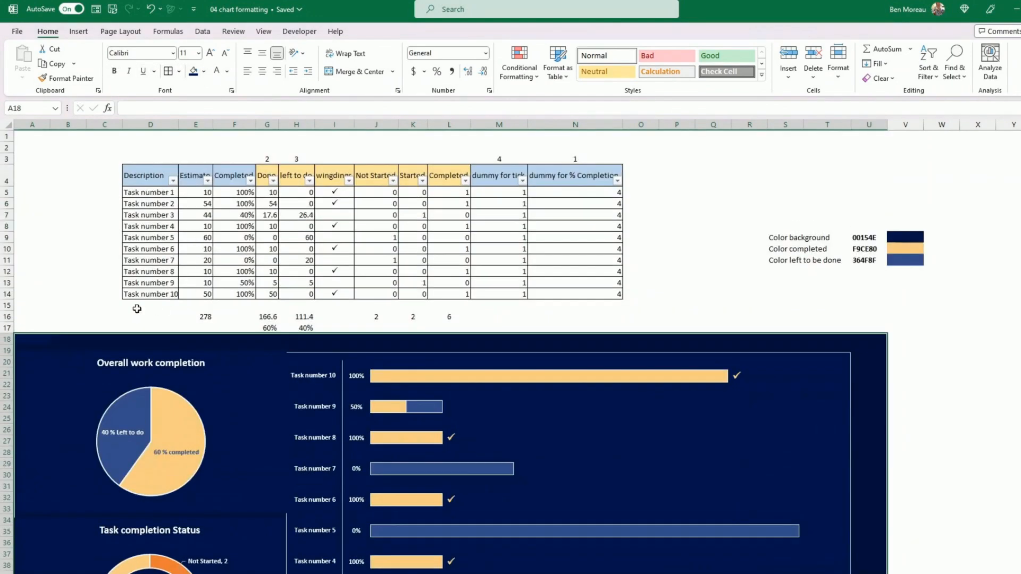
click(75, 305)
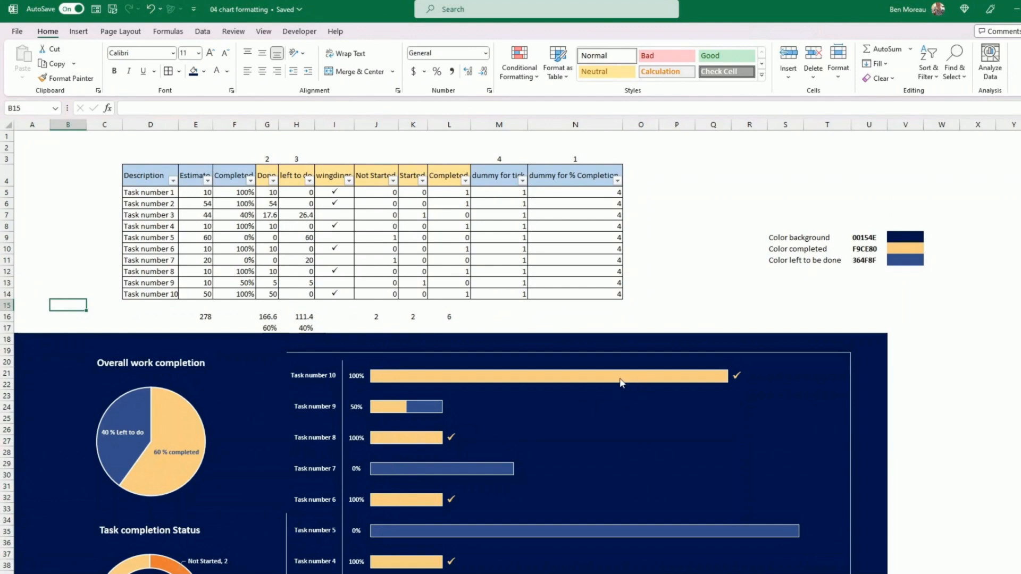
Remove the outline around the task bar chart so it blends into the background.
click(593, 352)
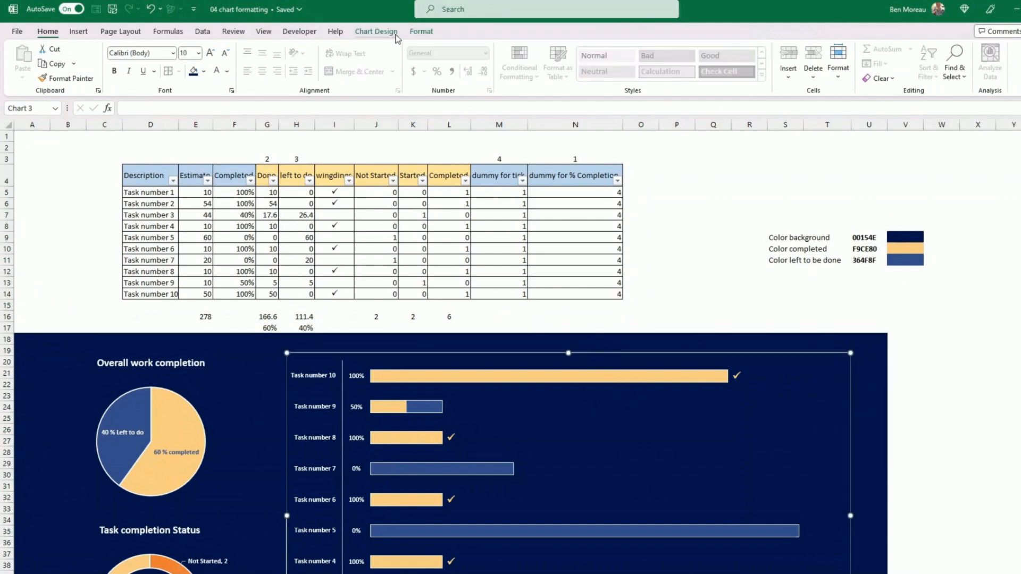
click(420, 33)
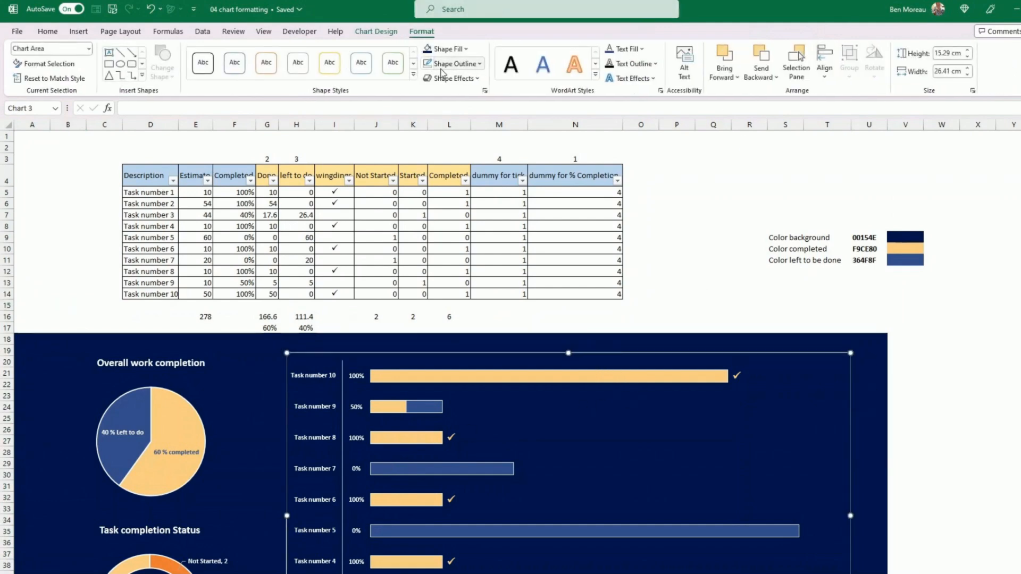
click(713, 305)
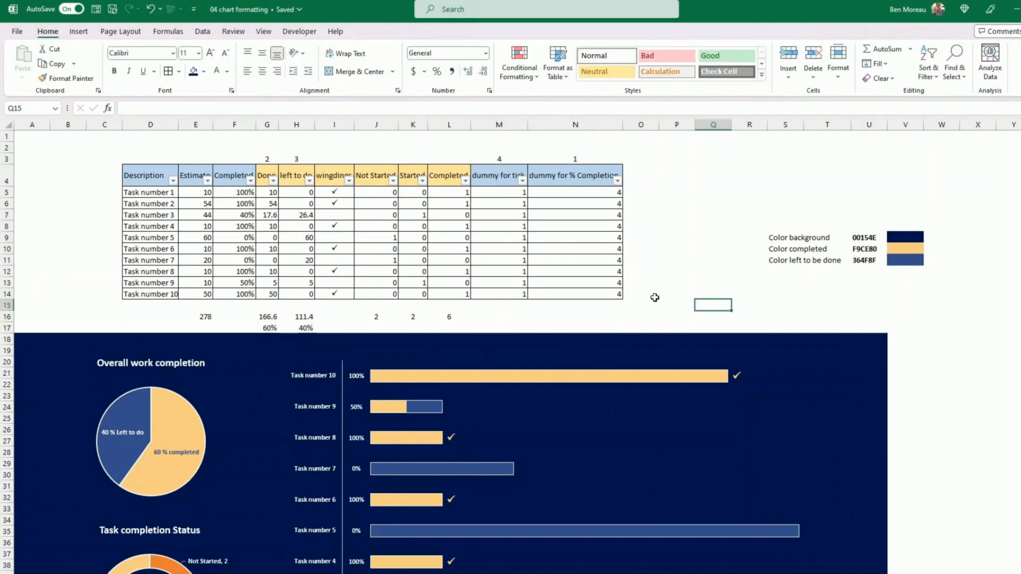
Insert chequered-flags and checklist icons, enlarge the checklist to about 3.58 cm and place it over the doughnut chart.
scroll(655, 298, down, 4)
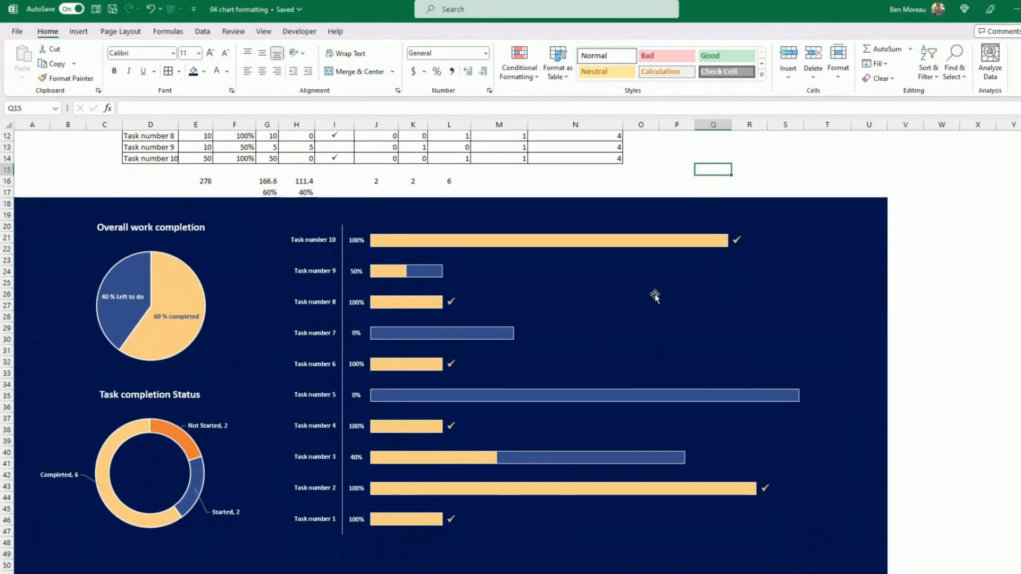
scroll(291, 264, down, 1)
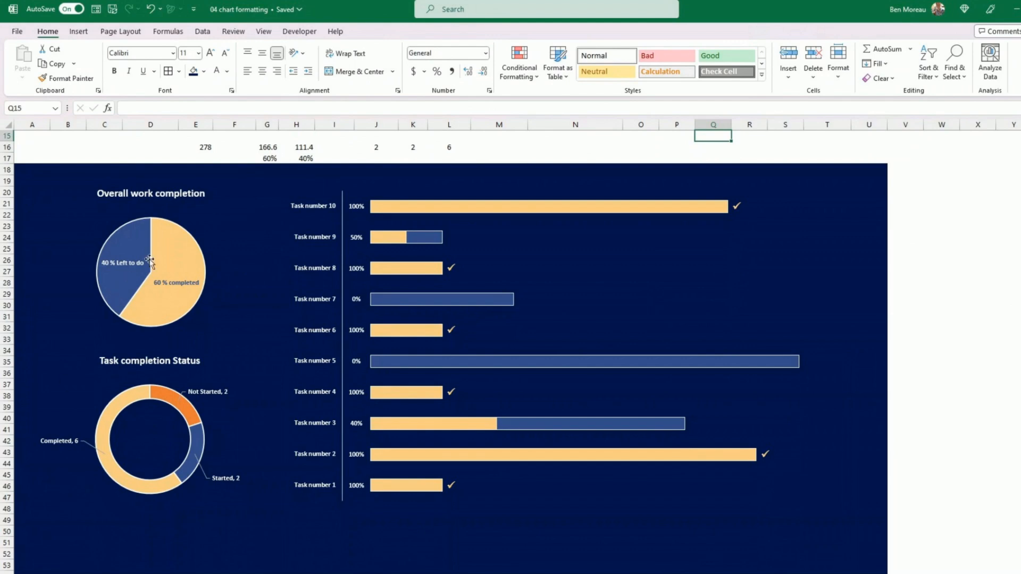
click(78, 33)
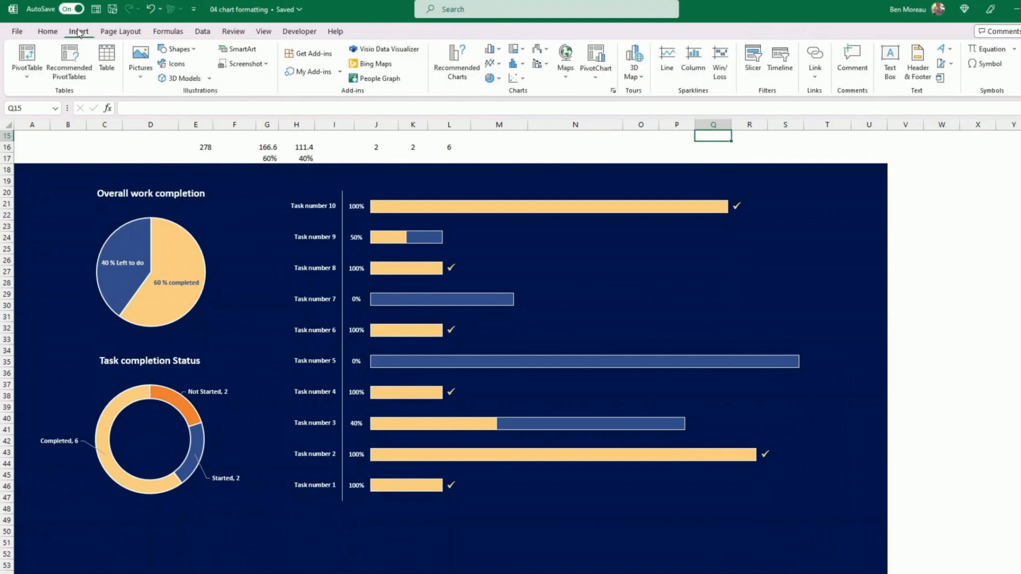
click(173, 66)
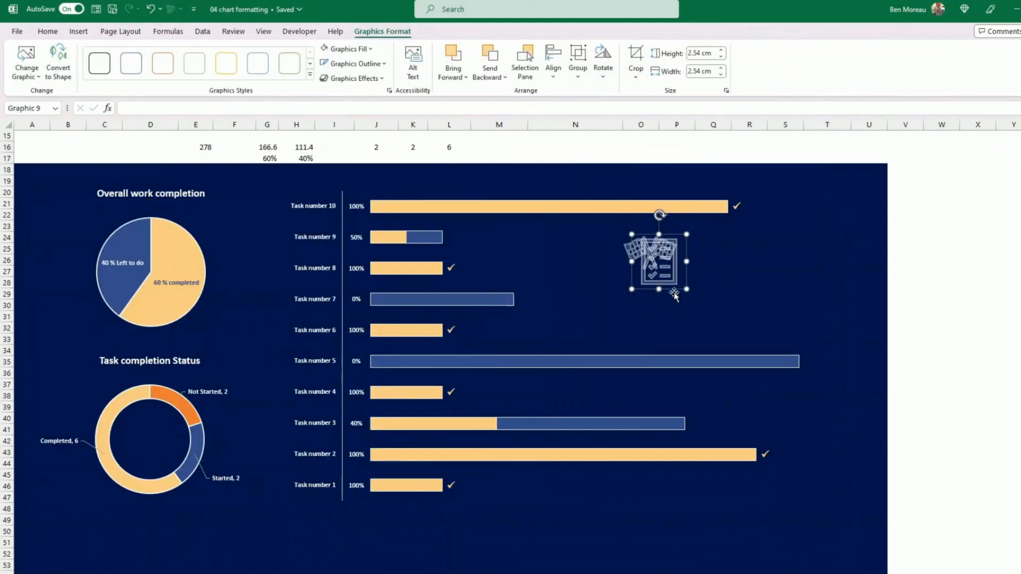
drag(674, 294, 143, 450)
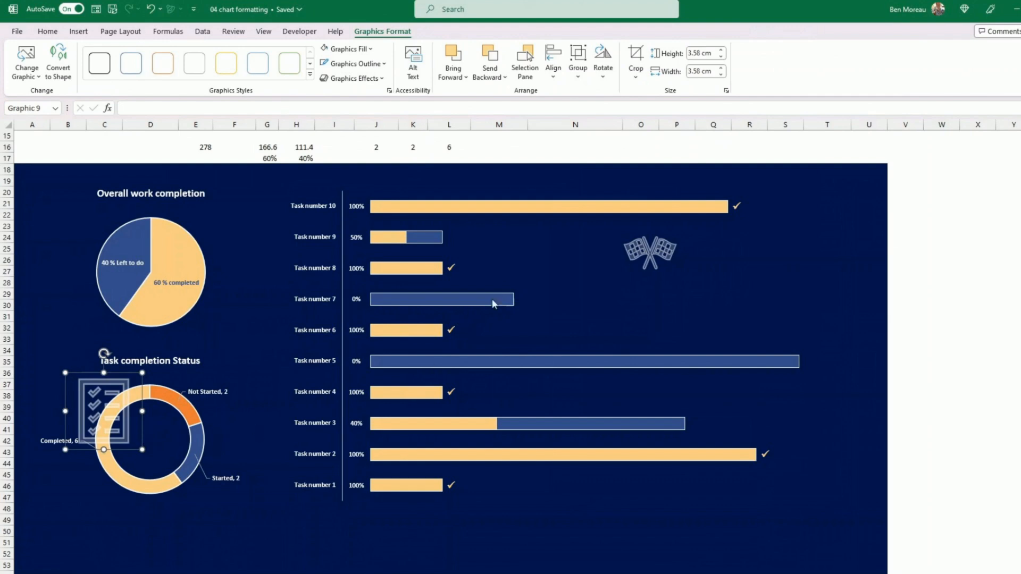
Move the flags icon beside the pie at a size of about 4 cm, and shift the checklist icon beside the doughnut ring.
drag(646, 248, 64, 227)
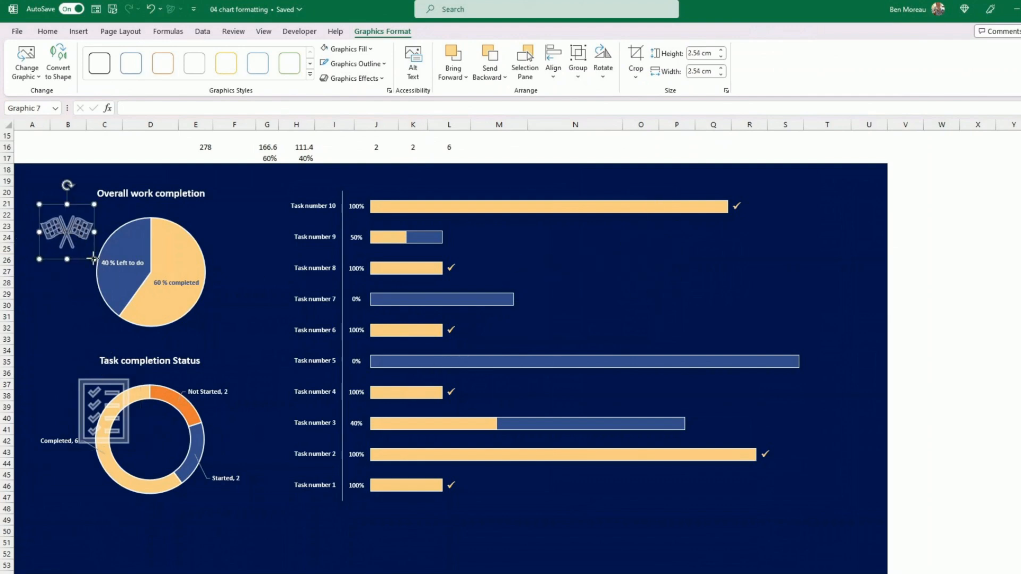
drag(94, 259, 125, 290)
drag(73, 245, 59, 227)
click(86, 393)
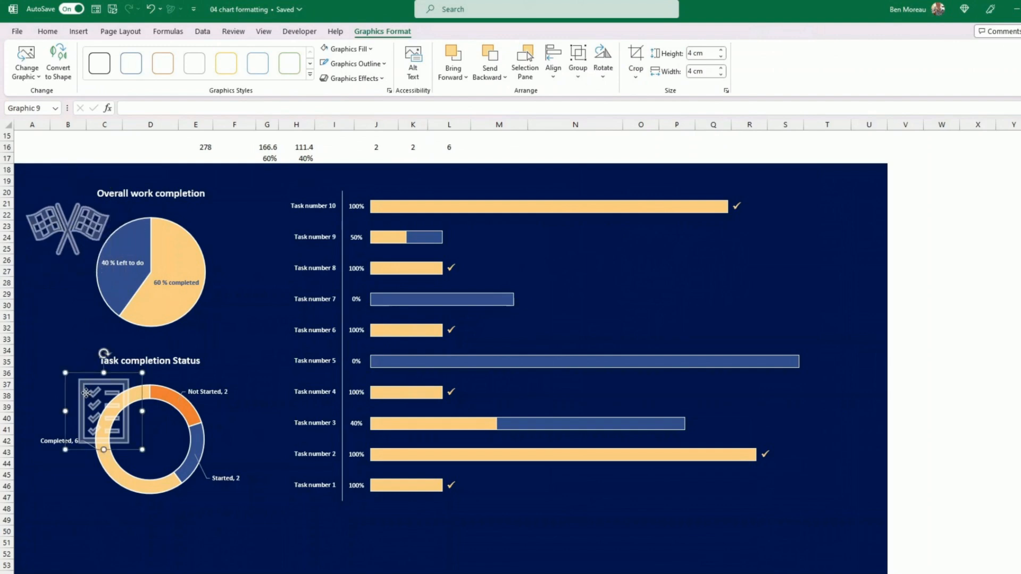
drag(86, 393, 45, 377)
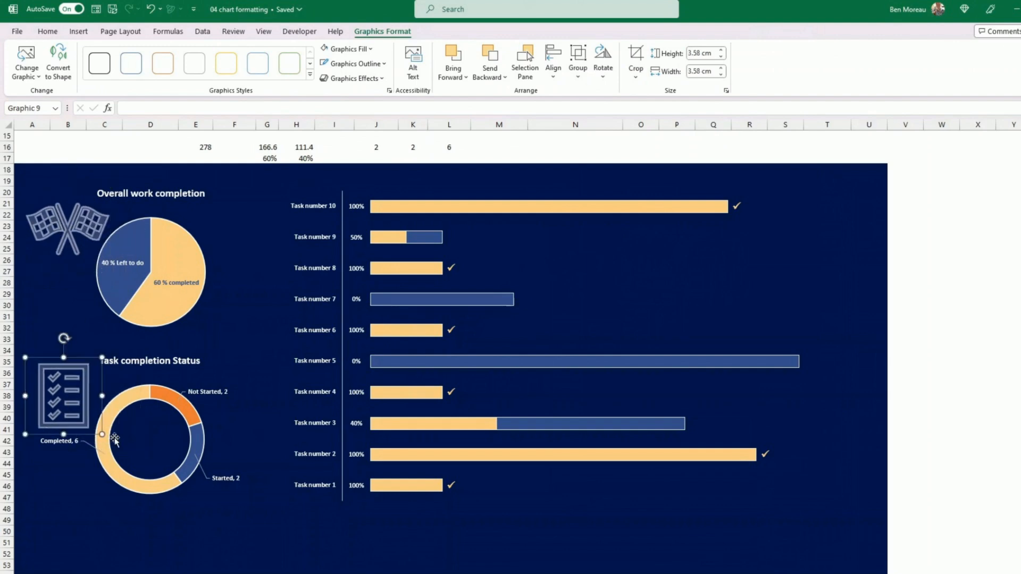
Overlap the flags icon with the pie's upper-left edge, send it behind the pie chart and nudge the chart into place.
drag(70, 238, 113, 246)
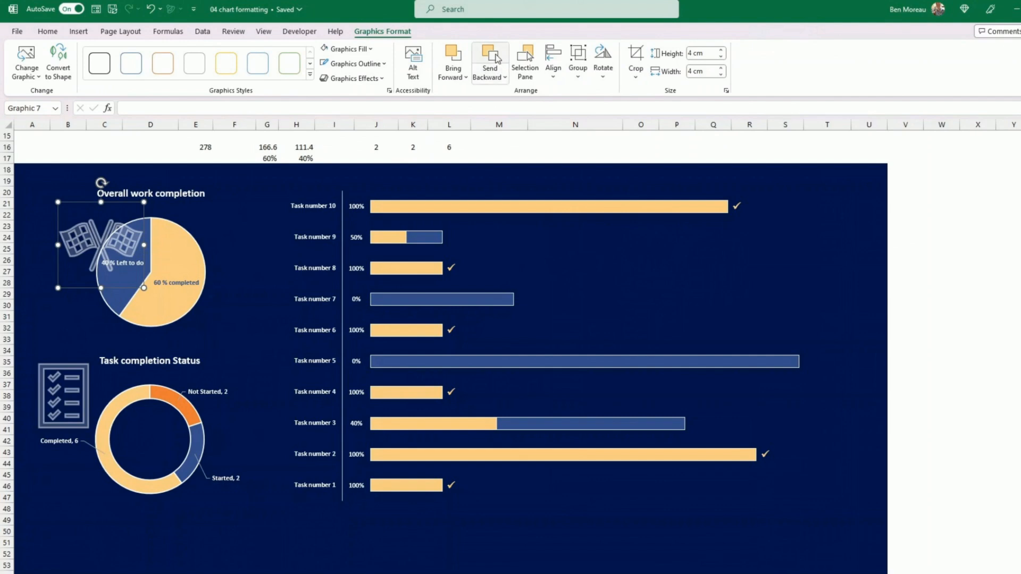
click(493, 70)
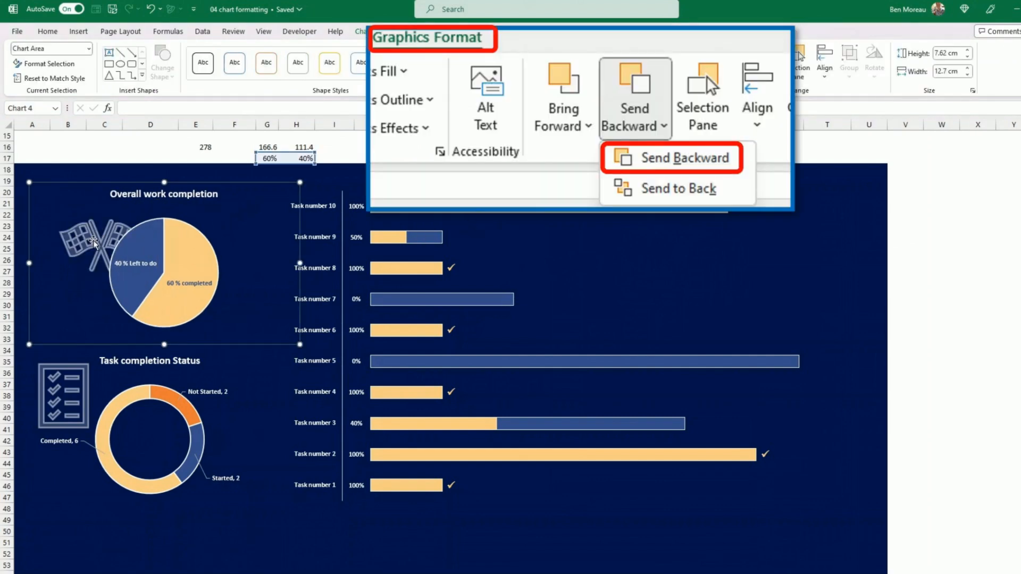
click(110, 233)
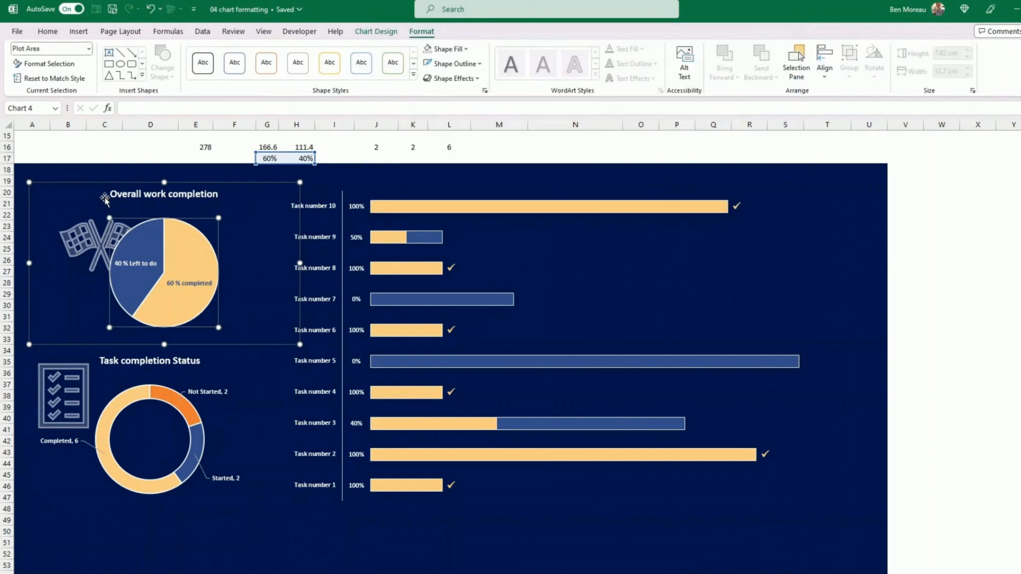
mouse_move(99, 180)
mouse_down()
mouse_move(159, 177)
mouse_move(91, 178)
mouse_up()
Tuck a slightly smaller checklist icon behind the doughnut's upper-left edge and move the doughnut chart down a little.
click(92, 402)
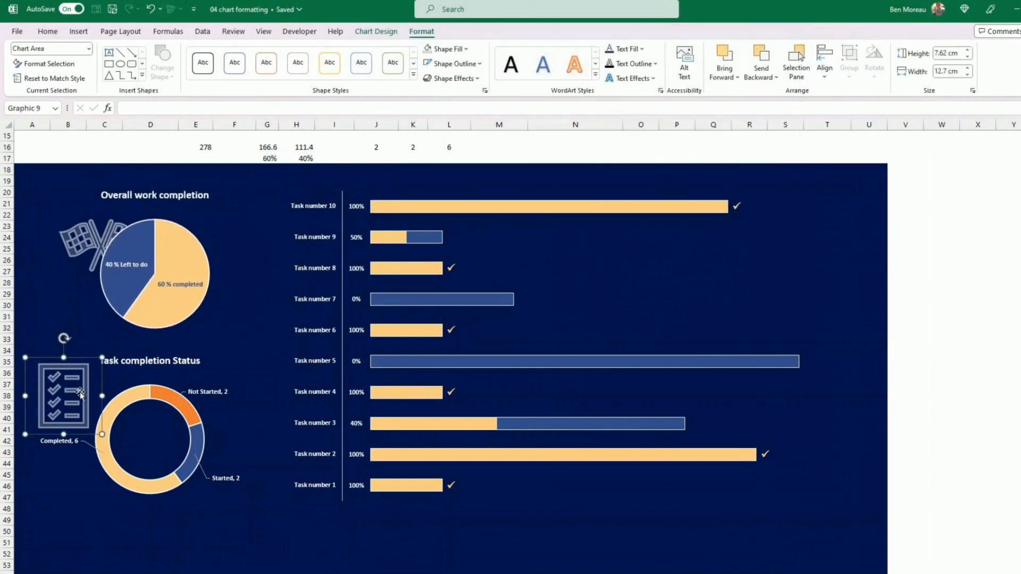
drag(92, 401, 135, 417)
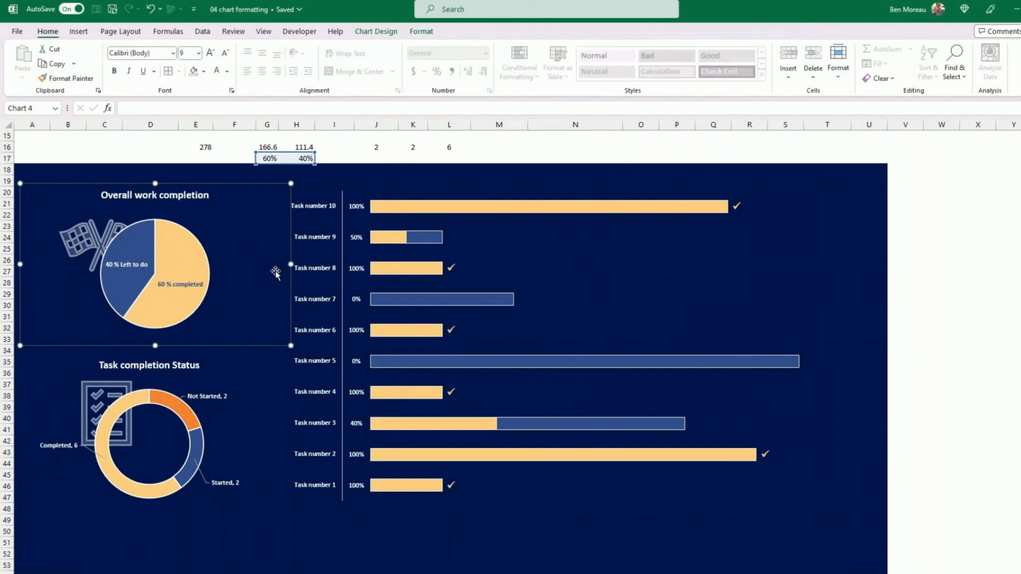
click(990, 280)
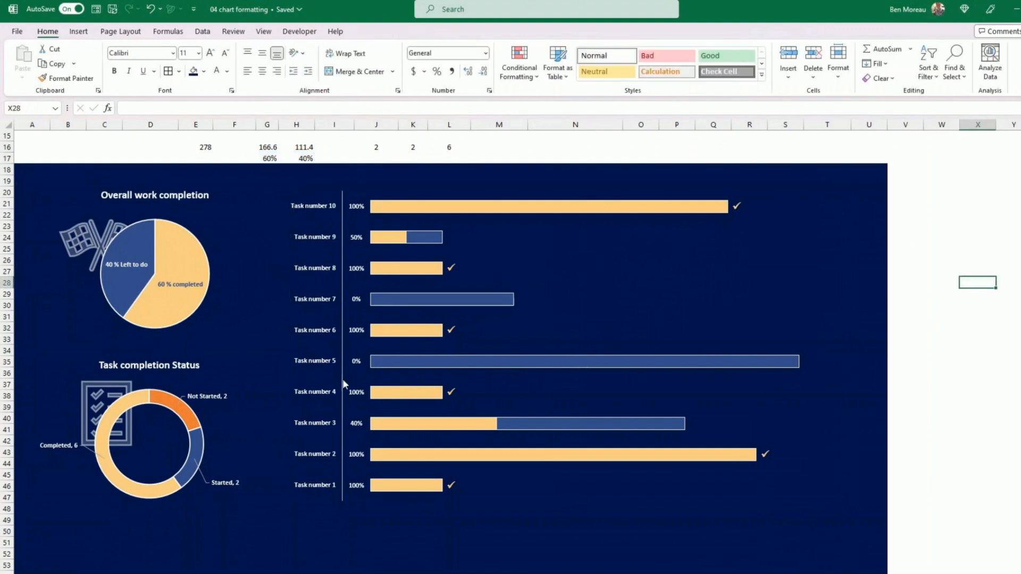
drag(213, 397, 214, 406)
click(244, 333)
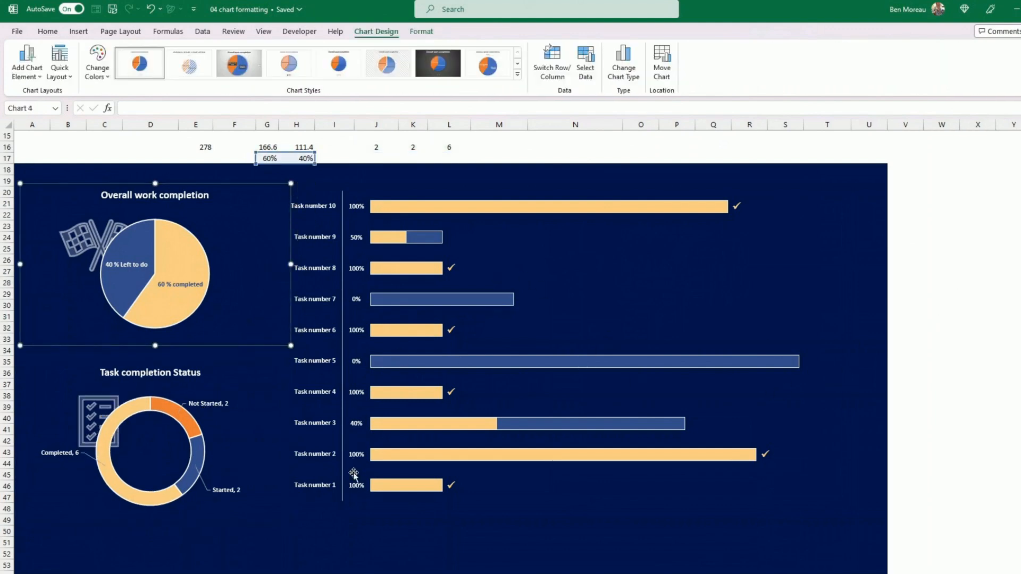
click(365, 529)
click(312, 562)
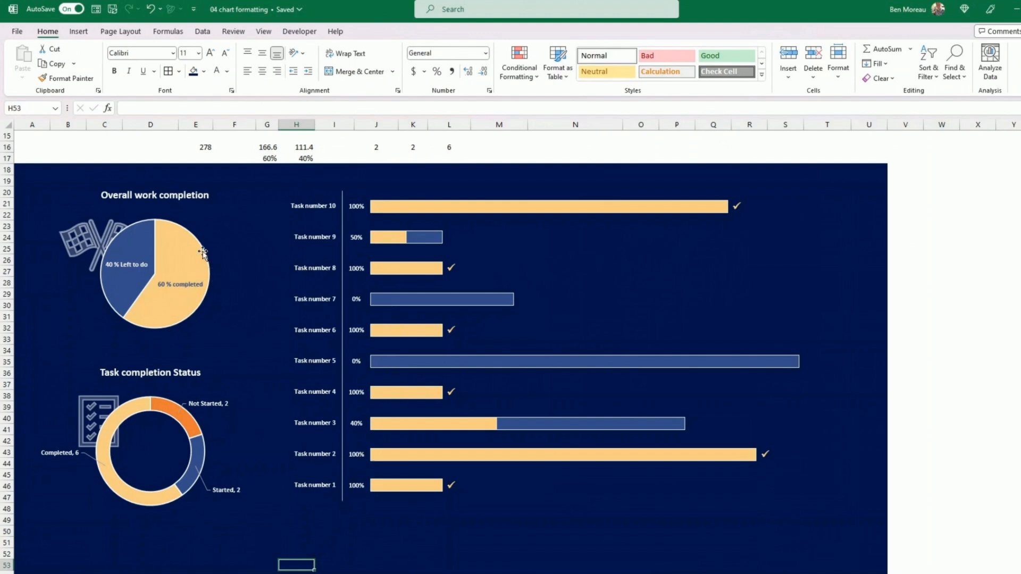
click(81, 245)
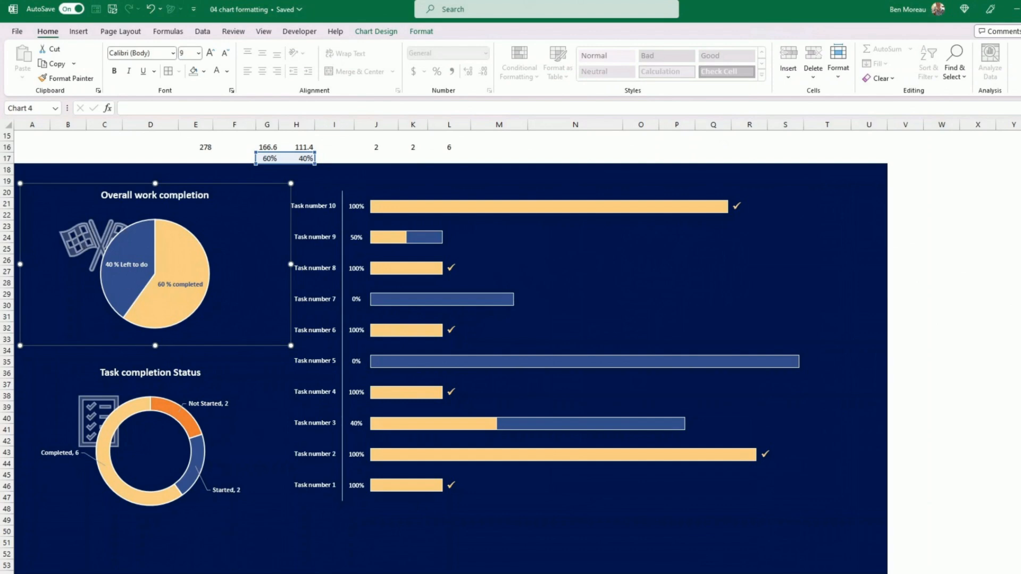
click(934, 397)
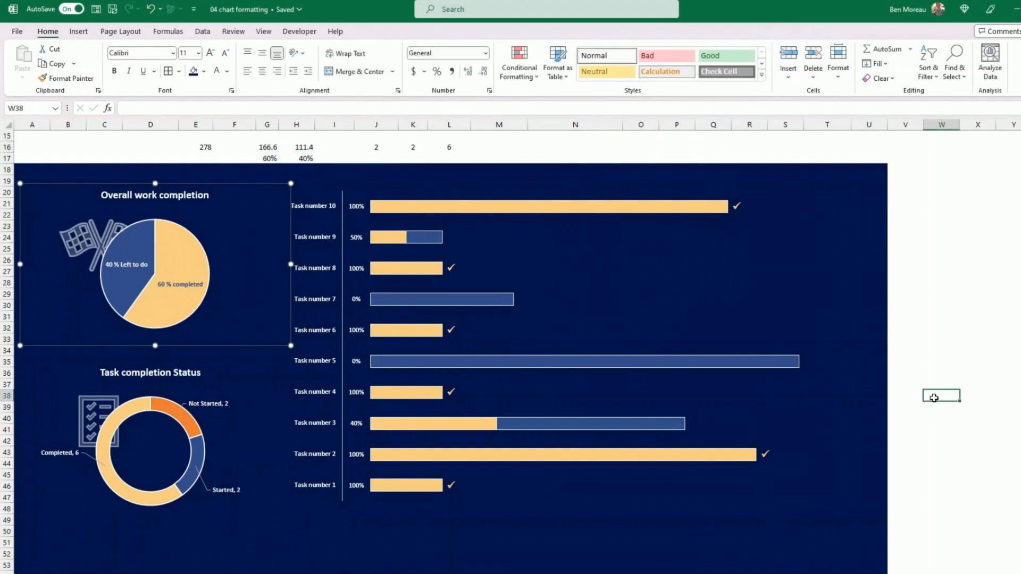